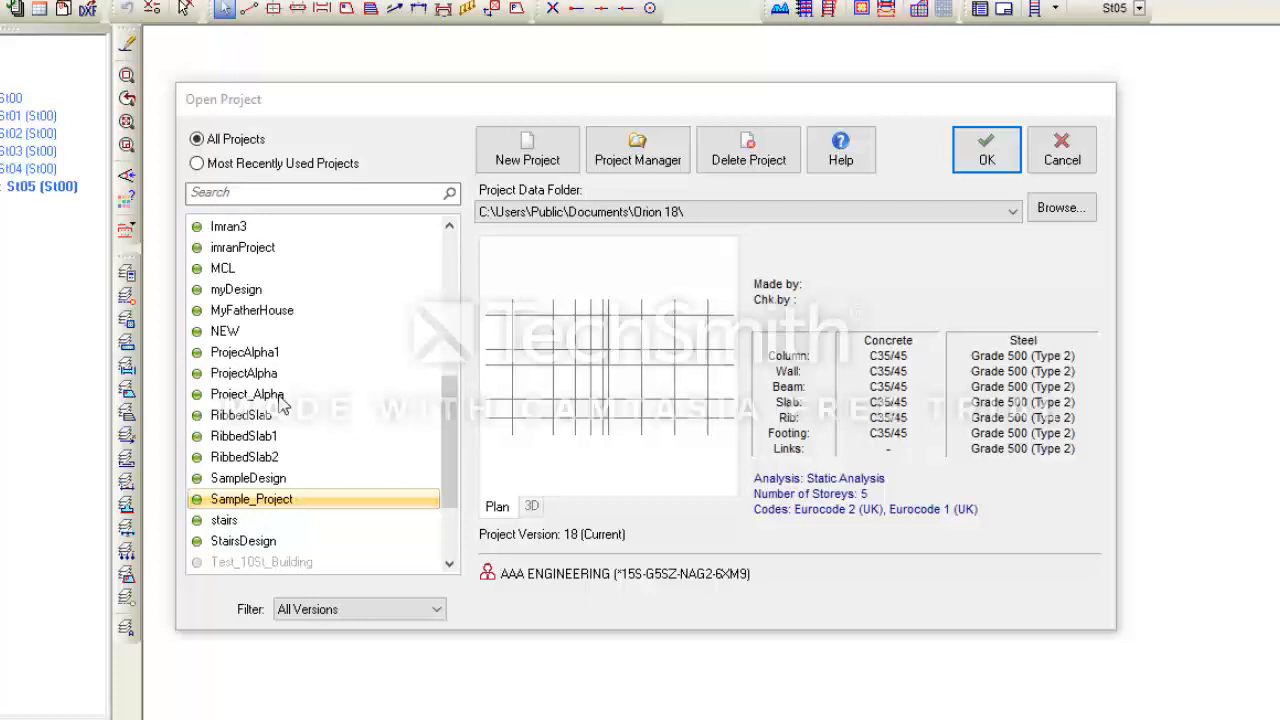
- Preview Project_Alpha and Sample_Project in the project list, then open Sample_Project
click(281, 398)
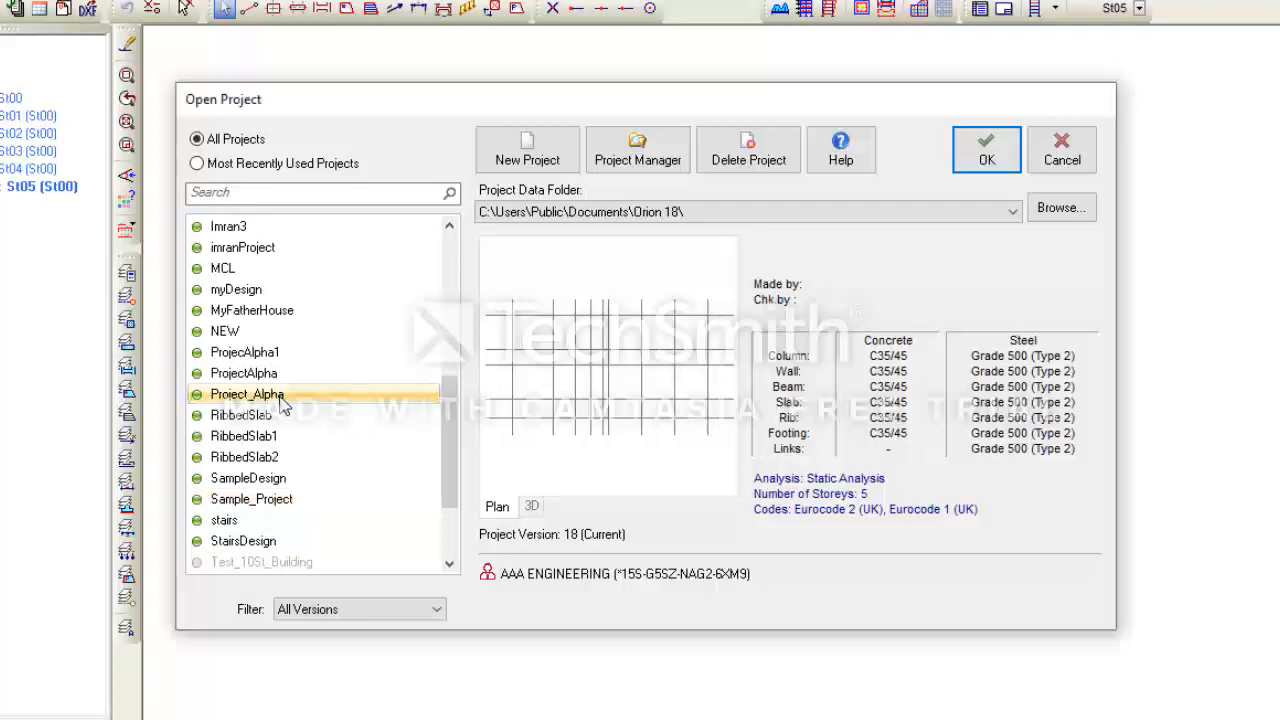
click(283, 508)
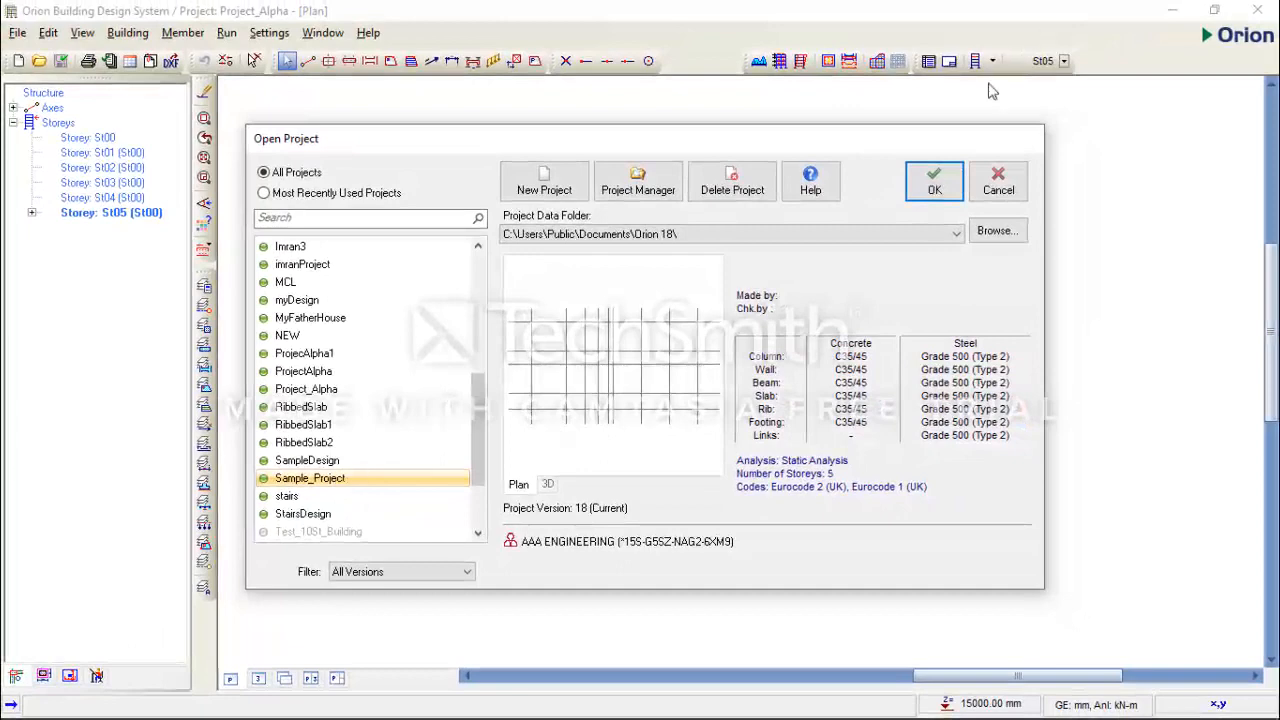
click(950, 190)
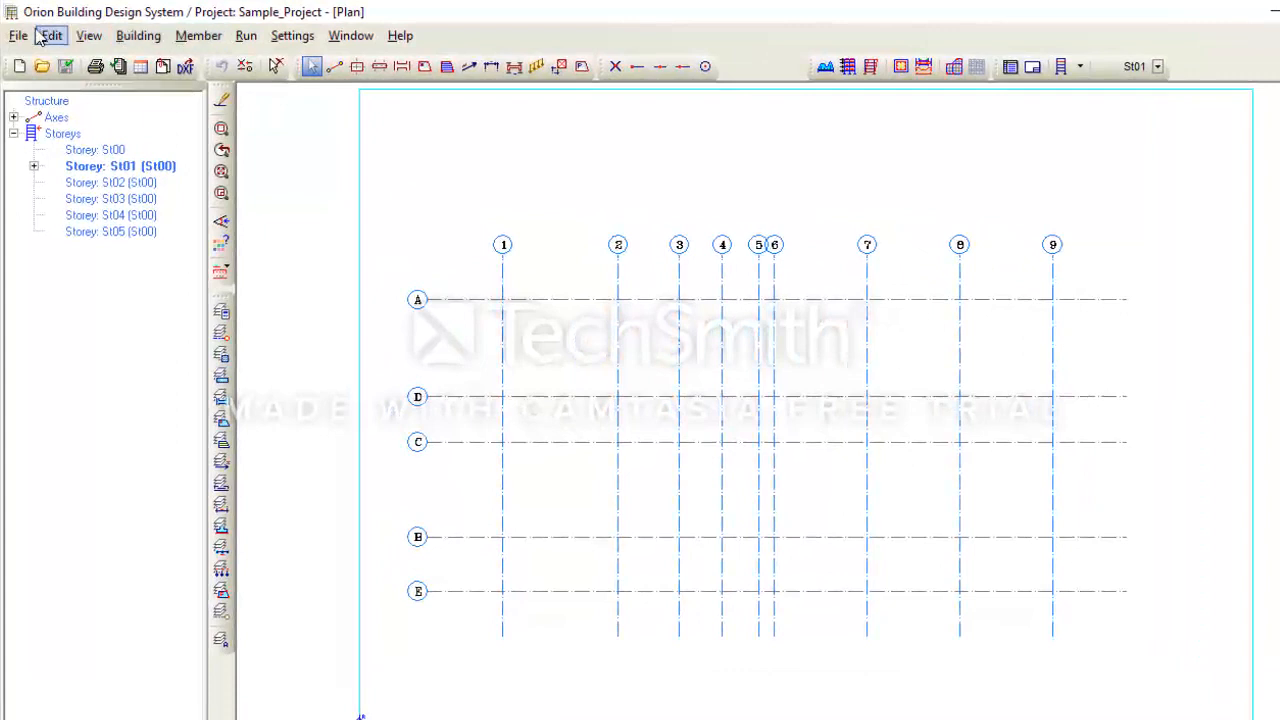
- Start column insertion with the 500x250 column properties, panel moved clear of the axis labels
click(199, 36)
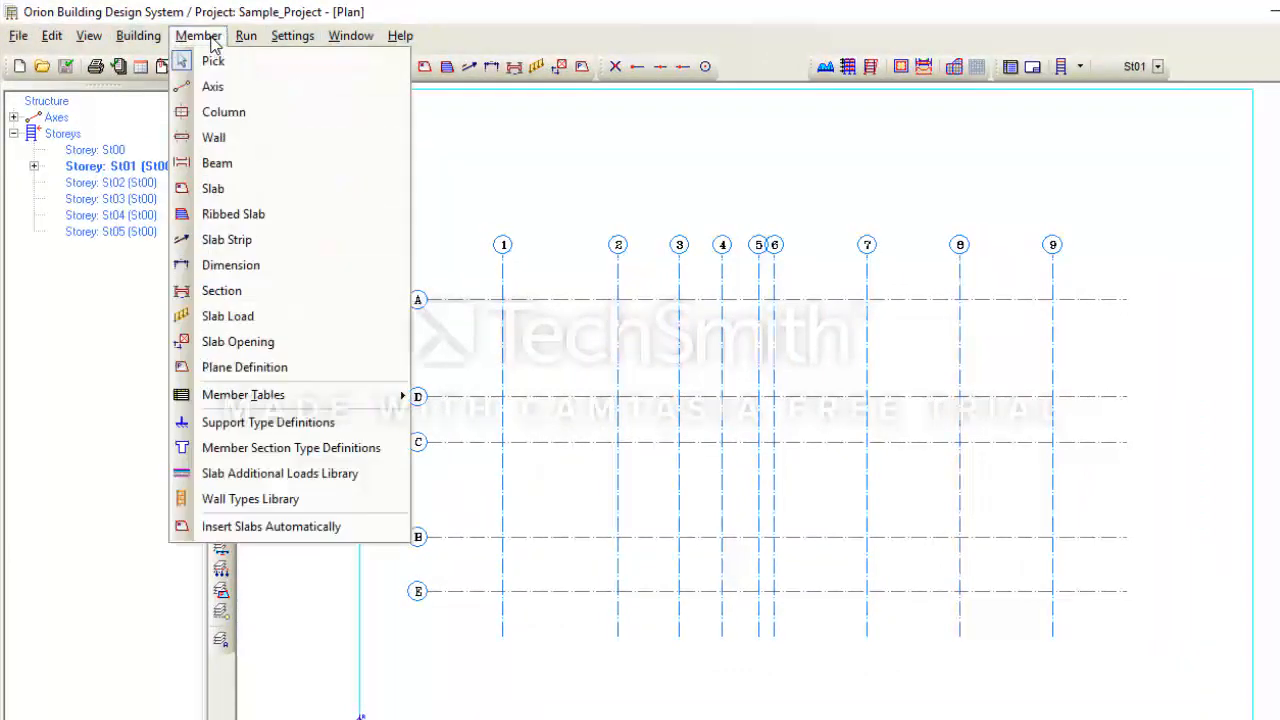
click(224, 118)
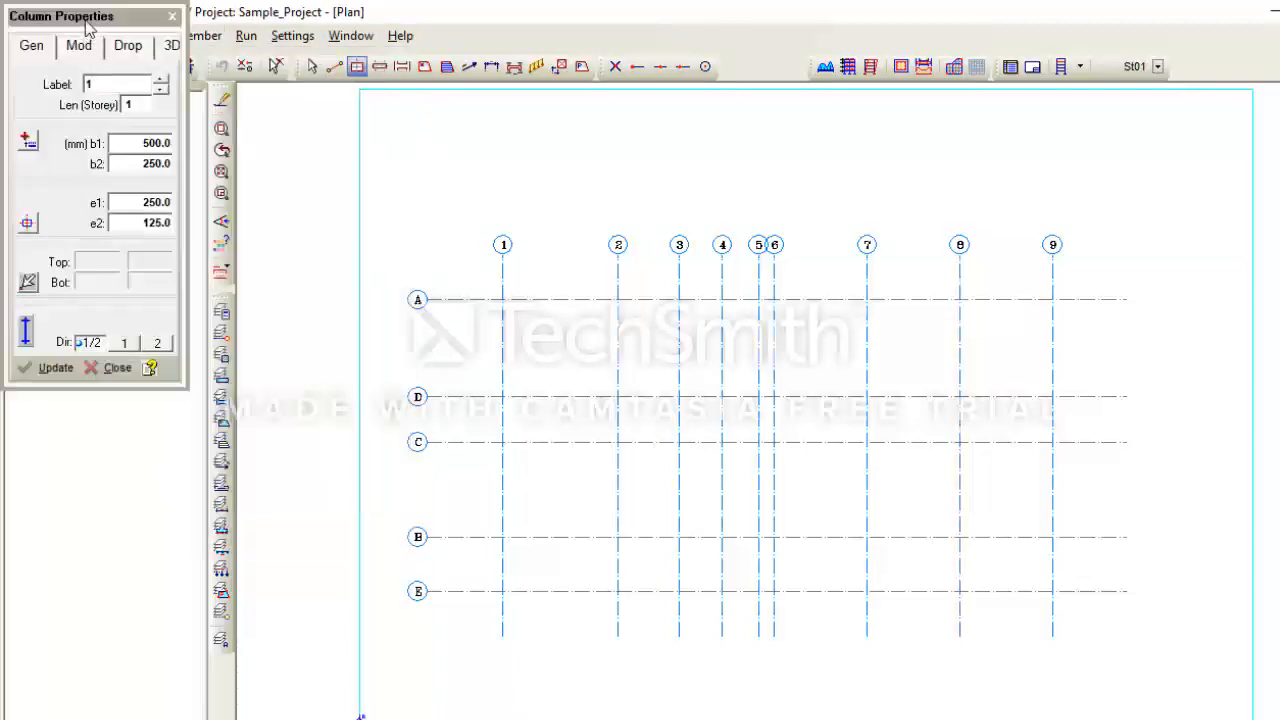
drag(100, 6, 329, 117)
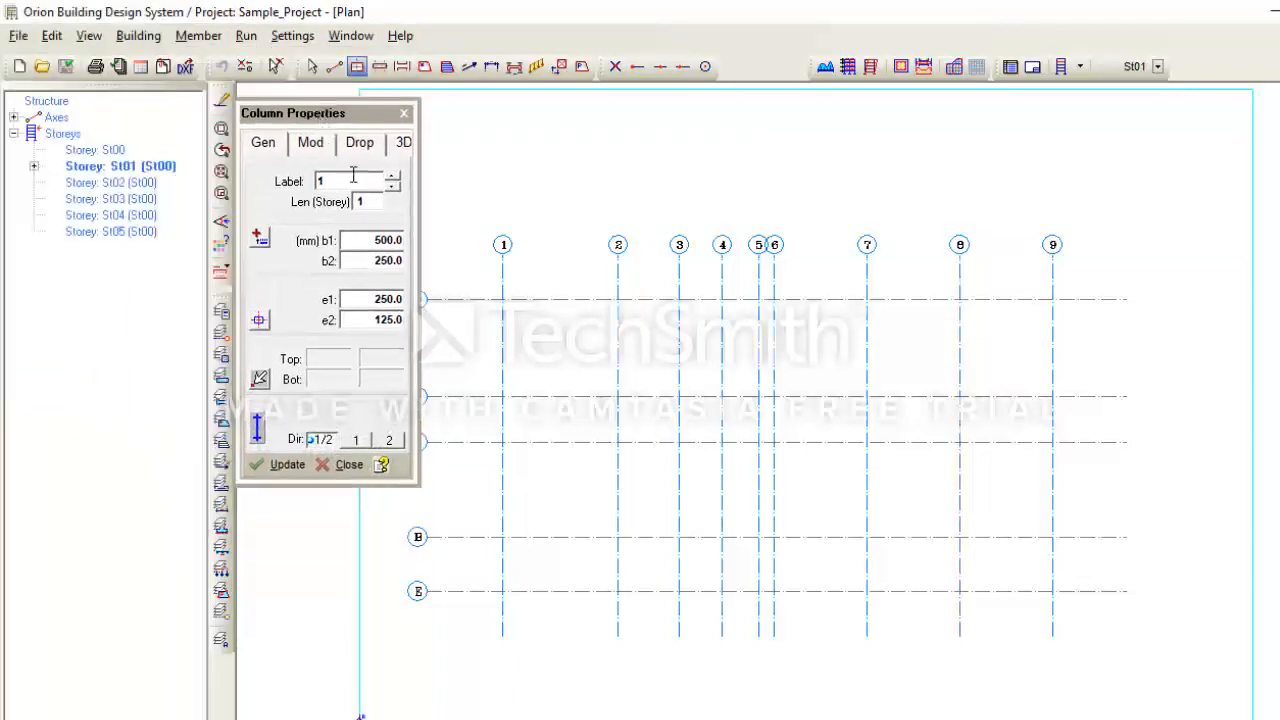
click(404, 113)
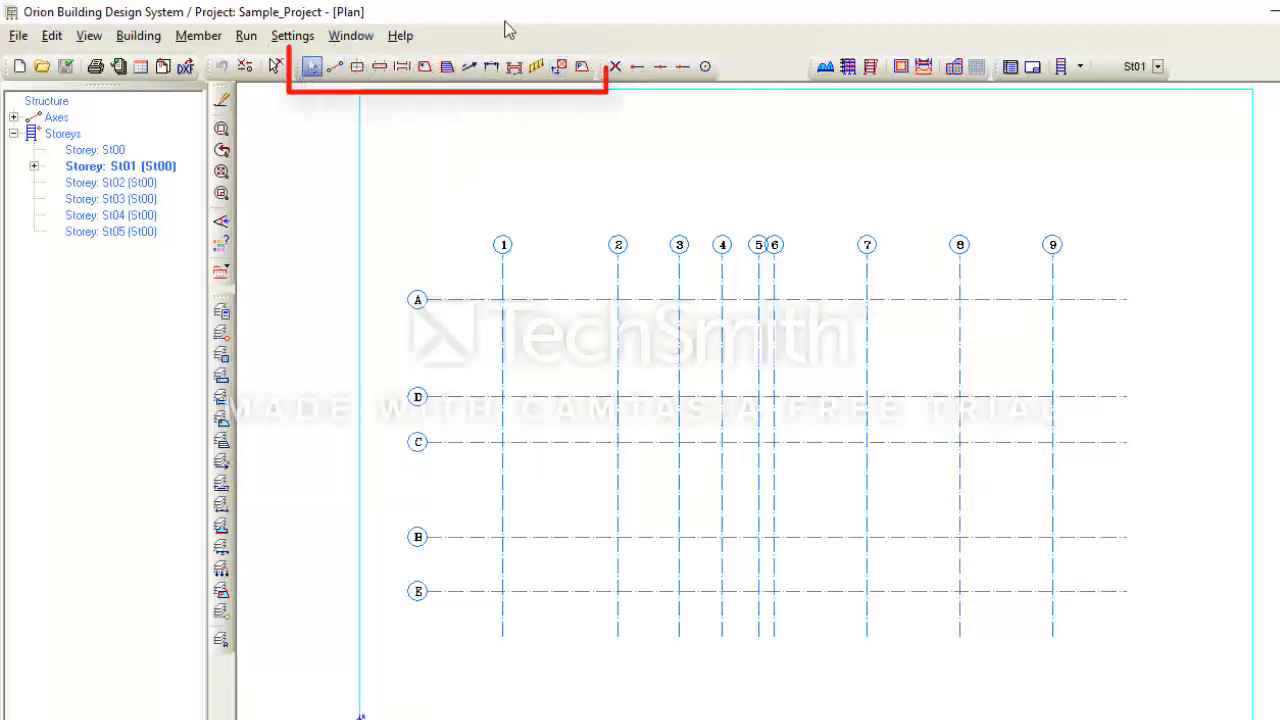
click(357, 70)
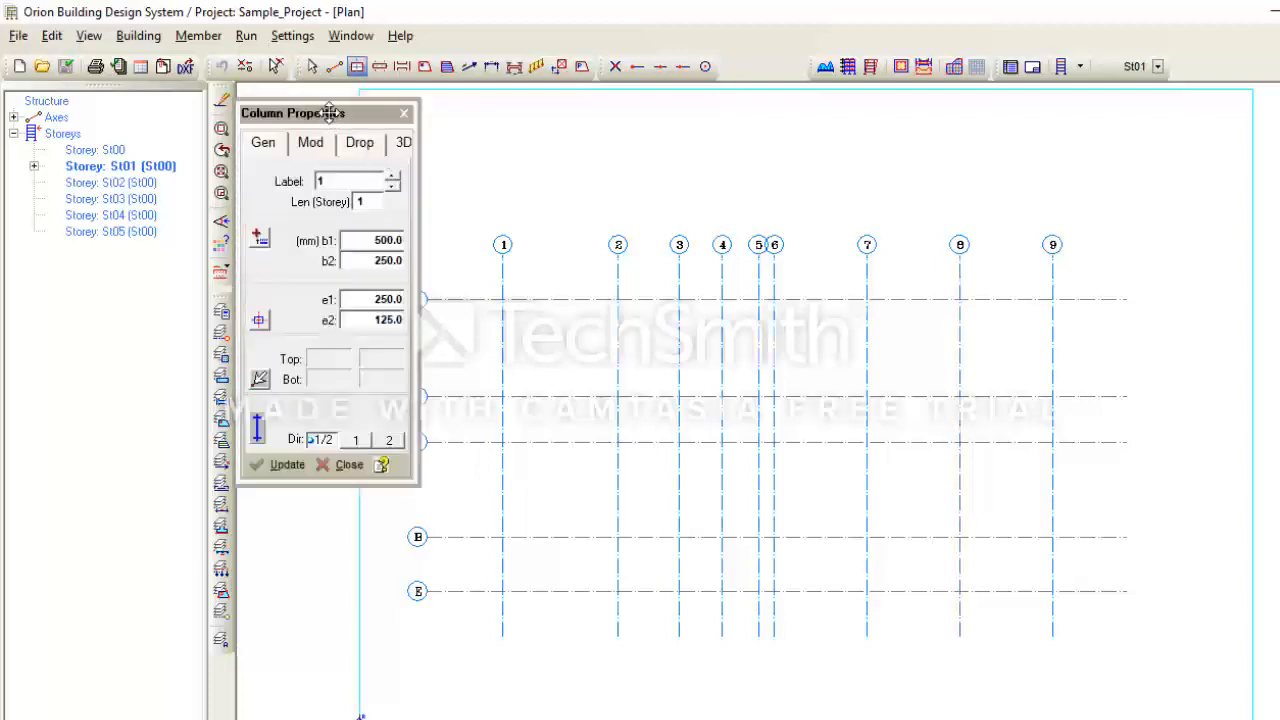
drag(360, 116, 407, 108)
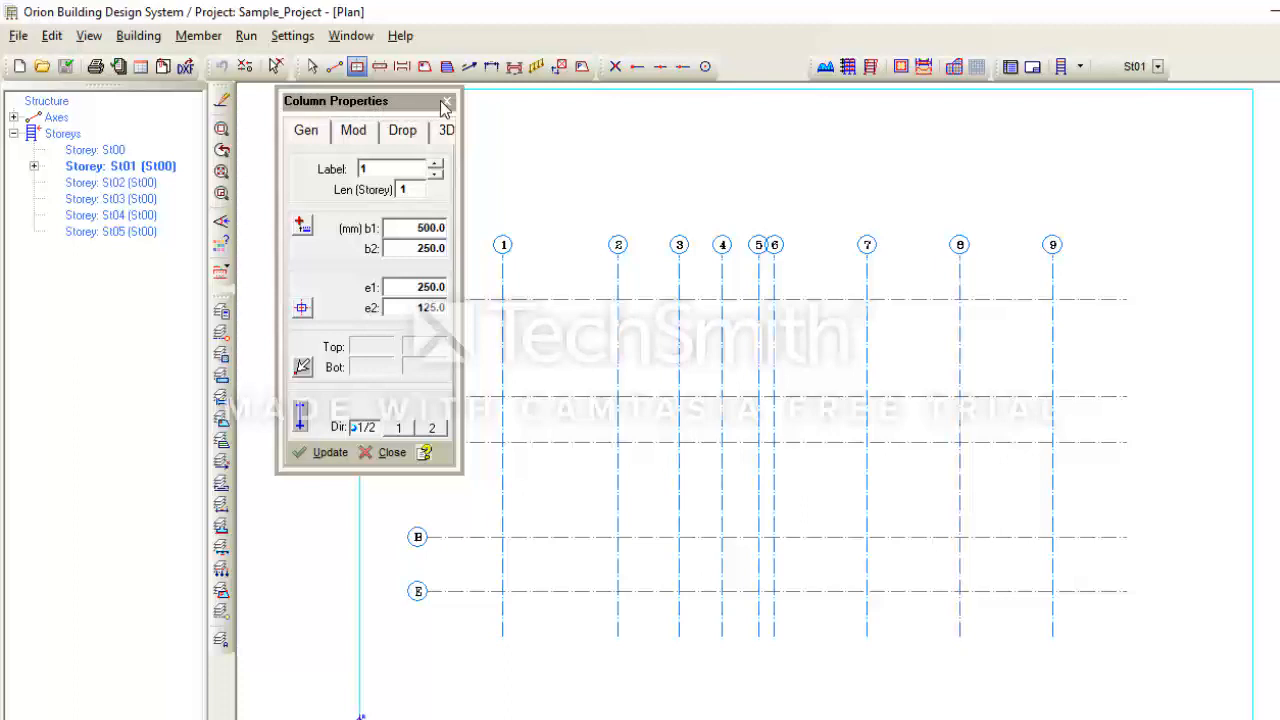
click(447, 102)
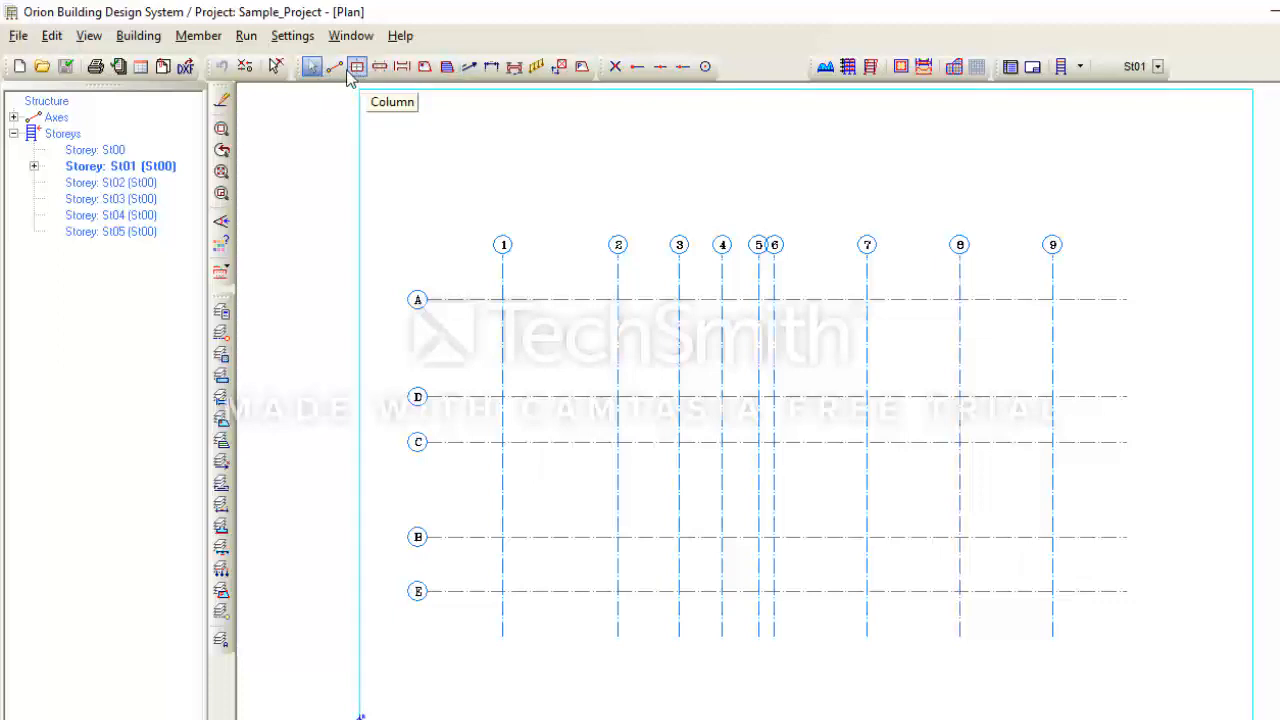
click(198, 36)
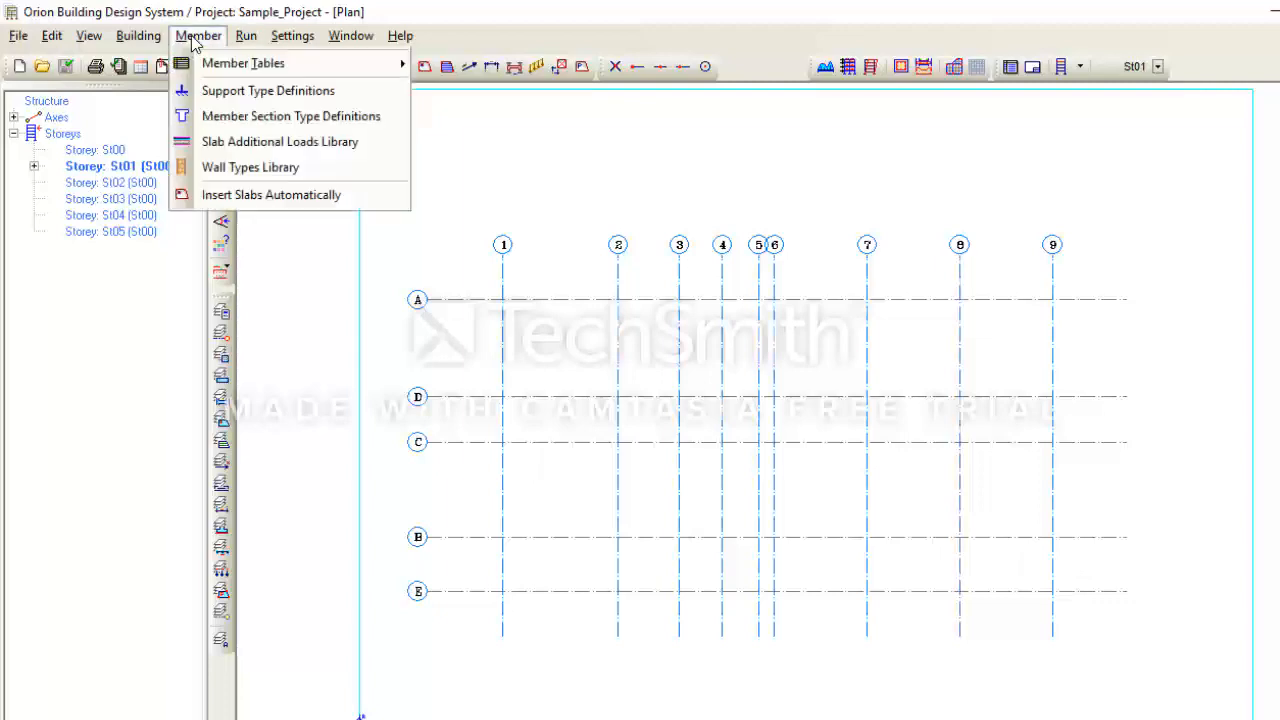
click(491, 147)
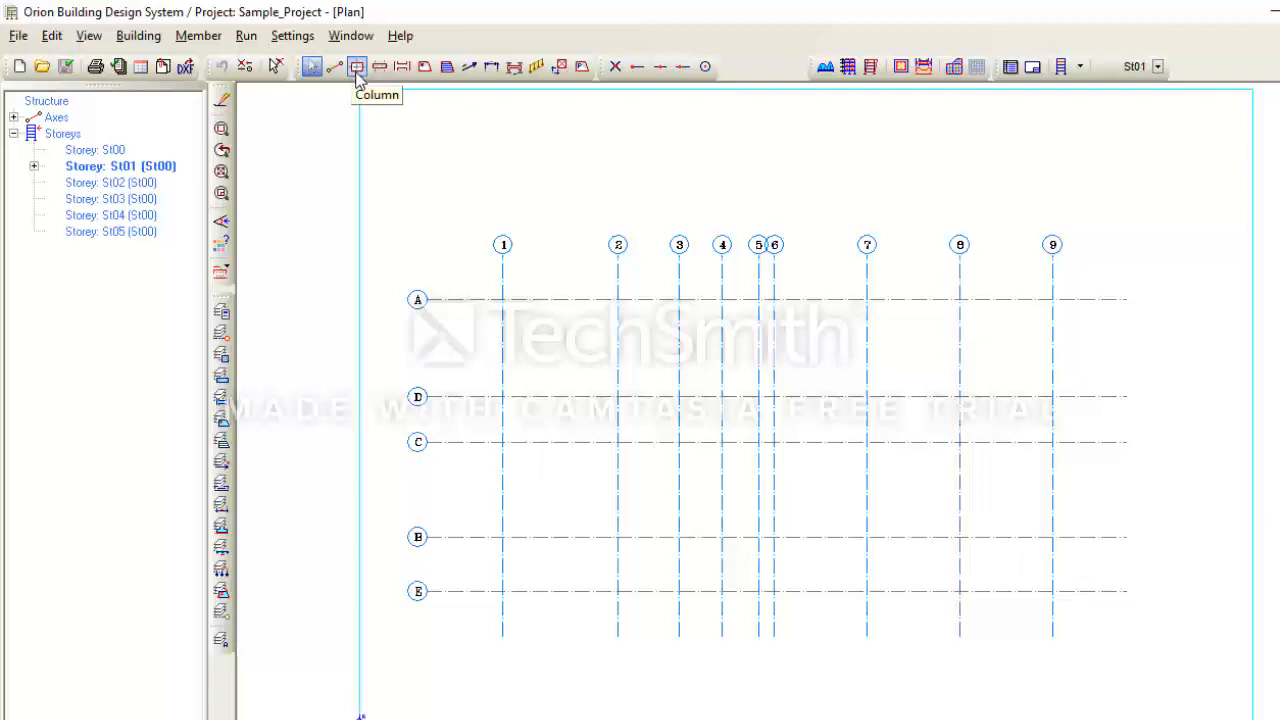
click(357, 67)
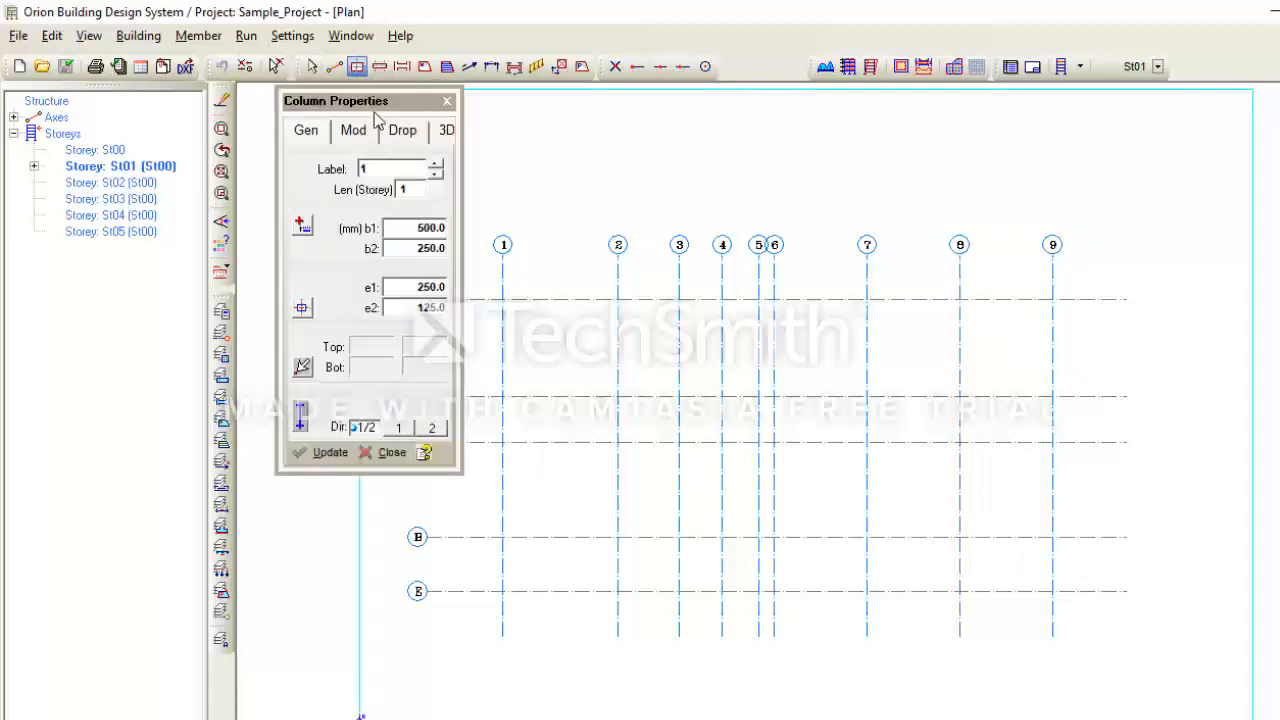
drag(391, 104, 284, 142)
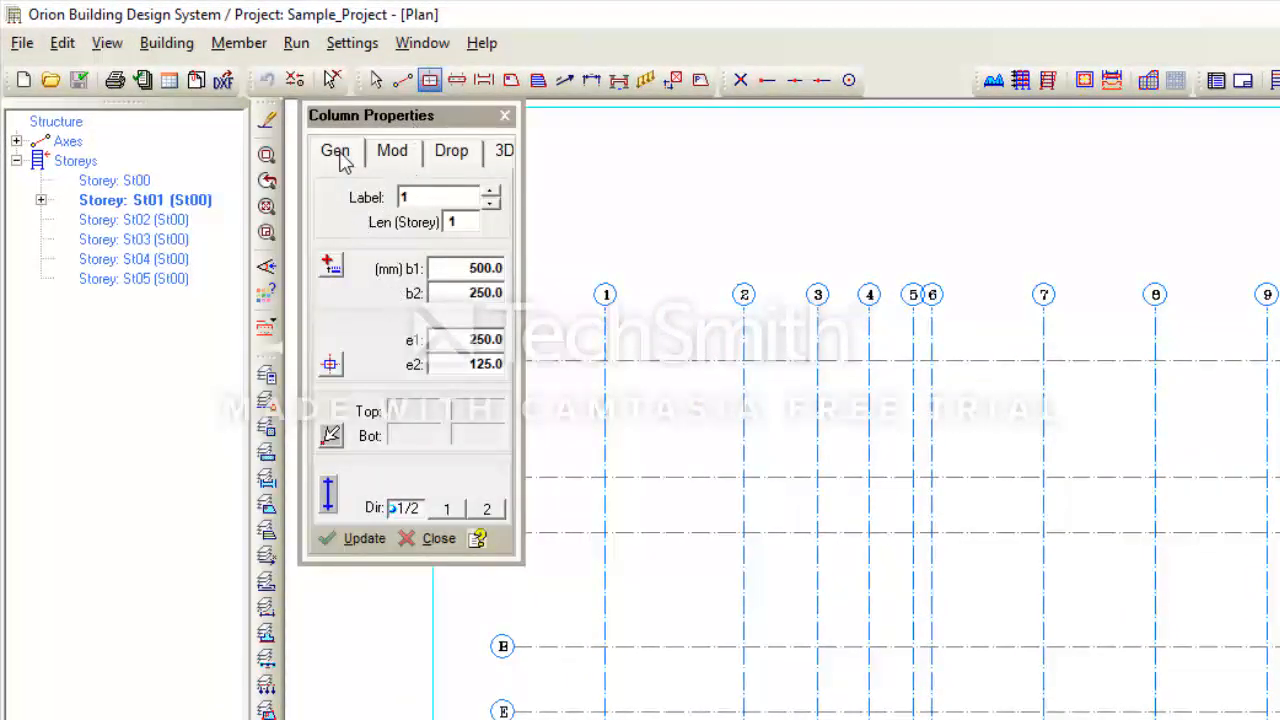
click(391, 153)
click(438, 157)
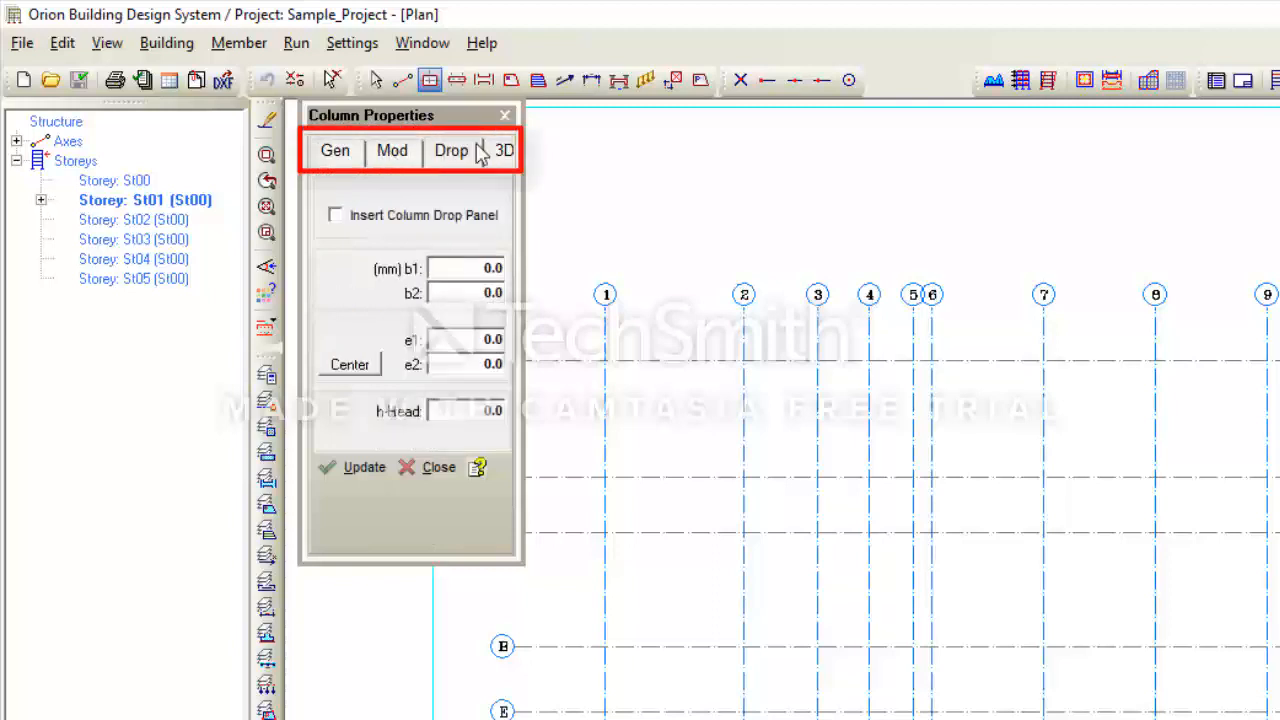
click(504, 150)
click(335, 158)
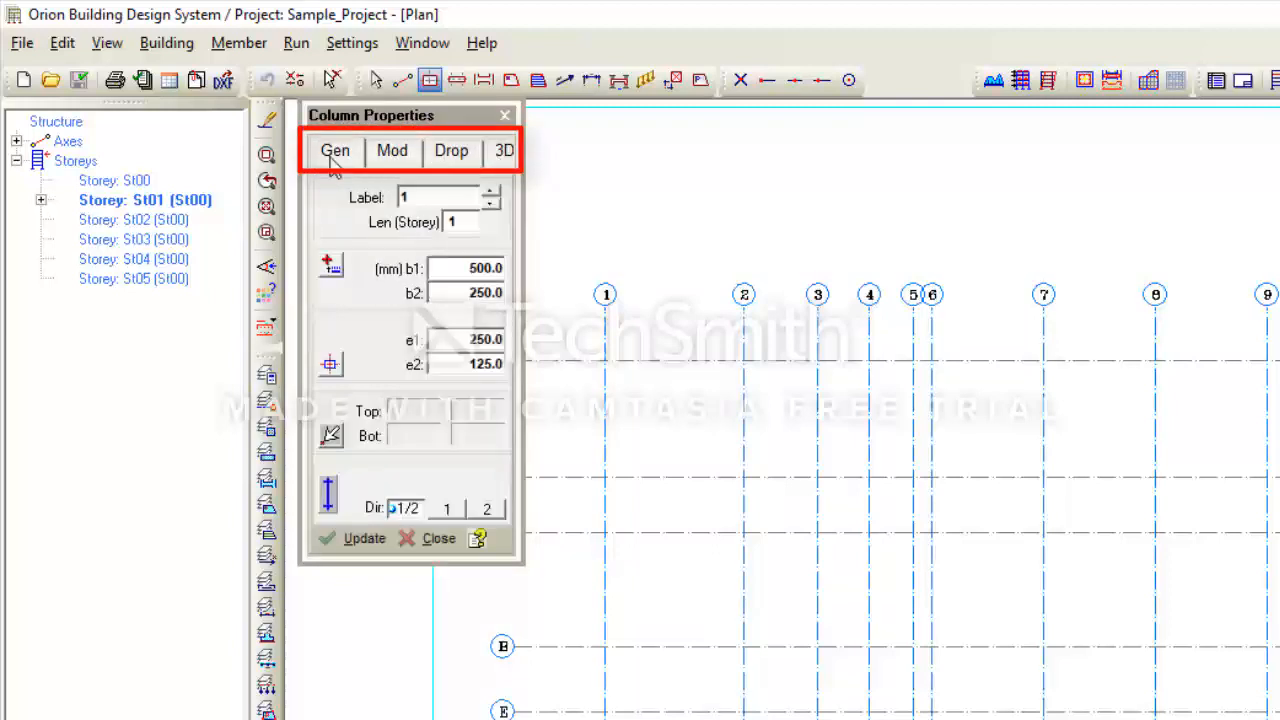
click(387, 157)
click(441, 158)
click(500, 155)
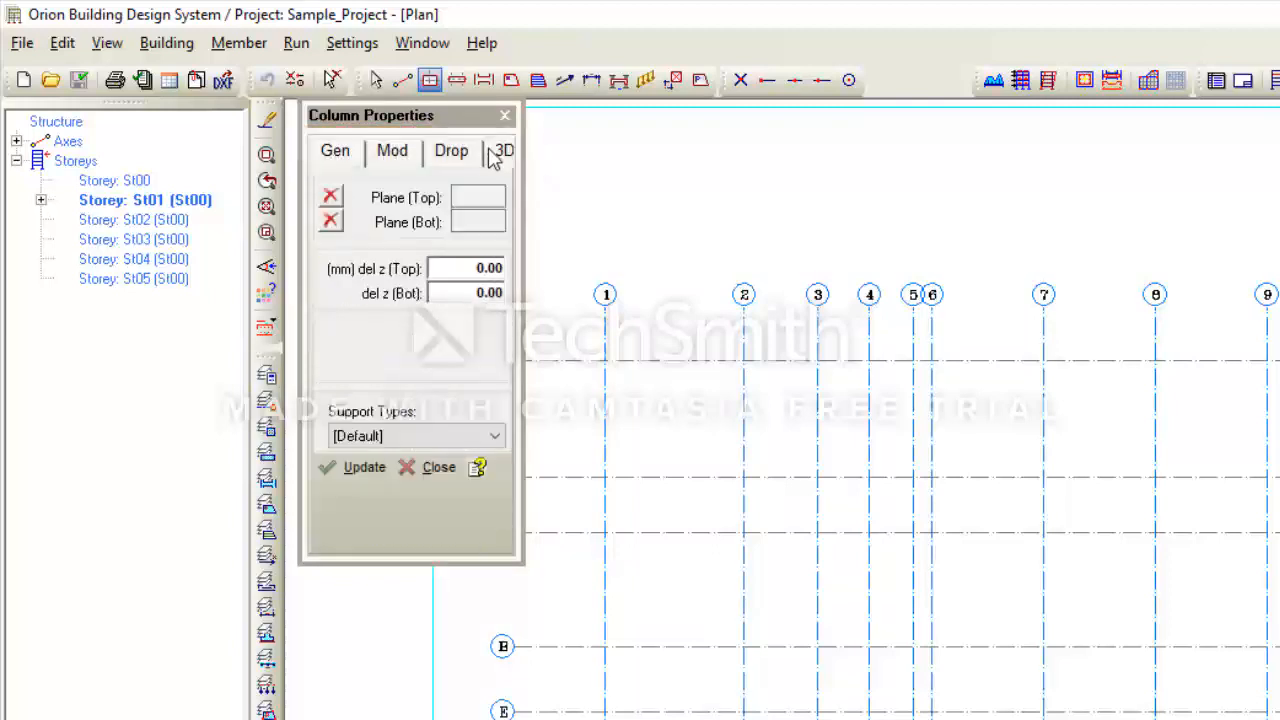
click(338, 158)
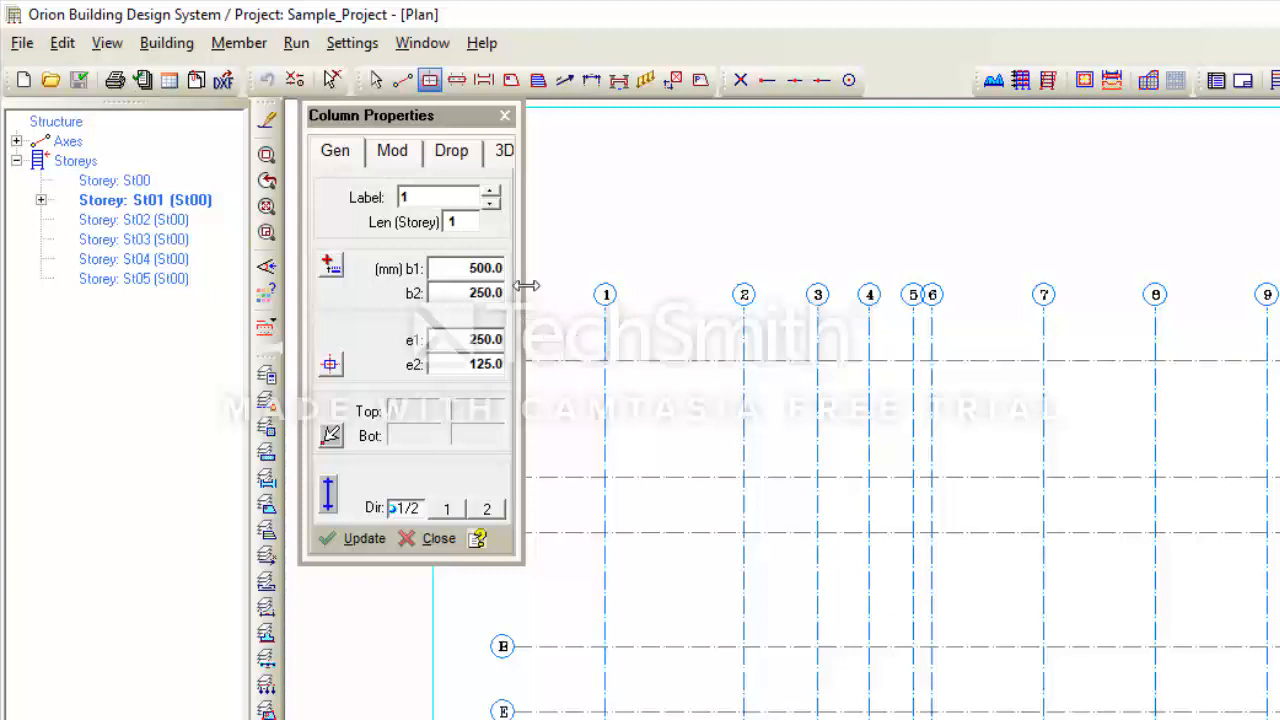
- Place trial columns 1C1 at axes A/1 and 1C2 at A/2
click(605, 362)
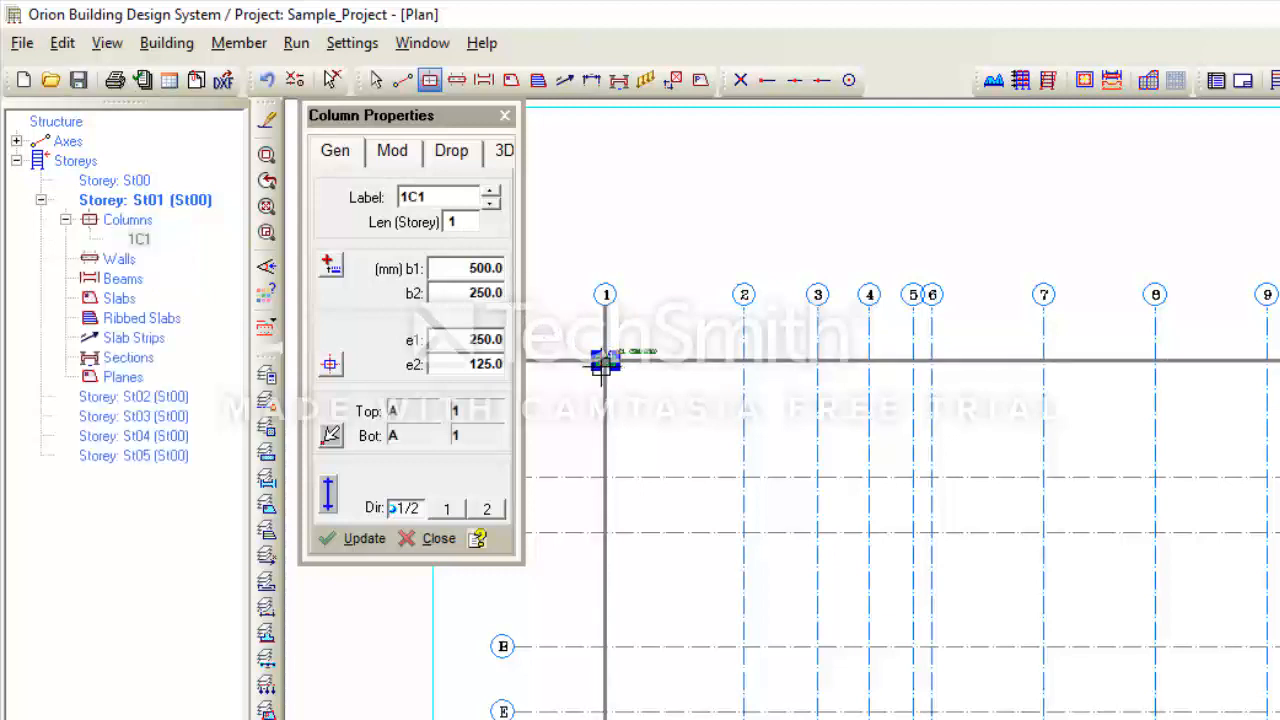
scroll(602, 368, up, 5)
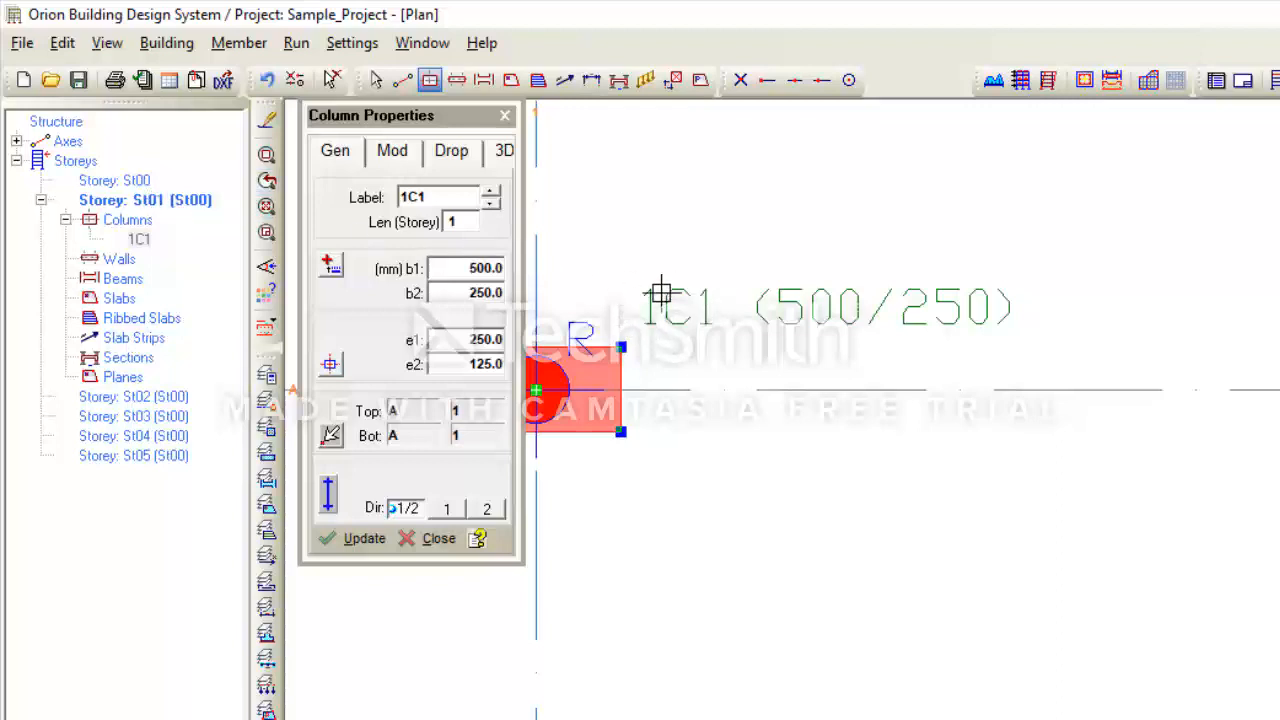
scroll(694, 320, down, 1)
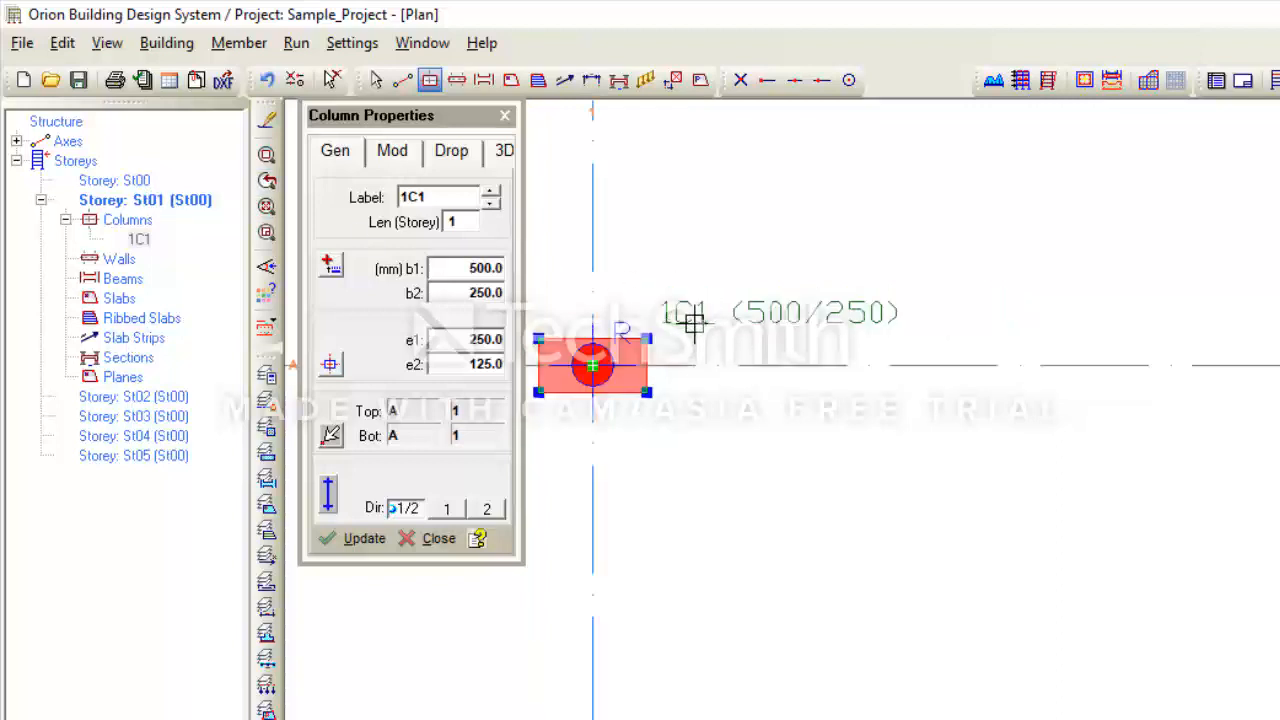
scroll(696, 320, down, 1)
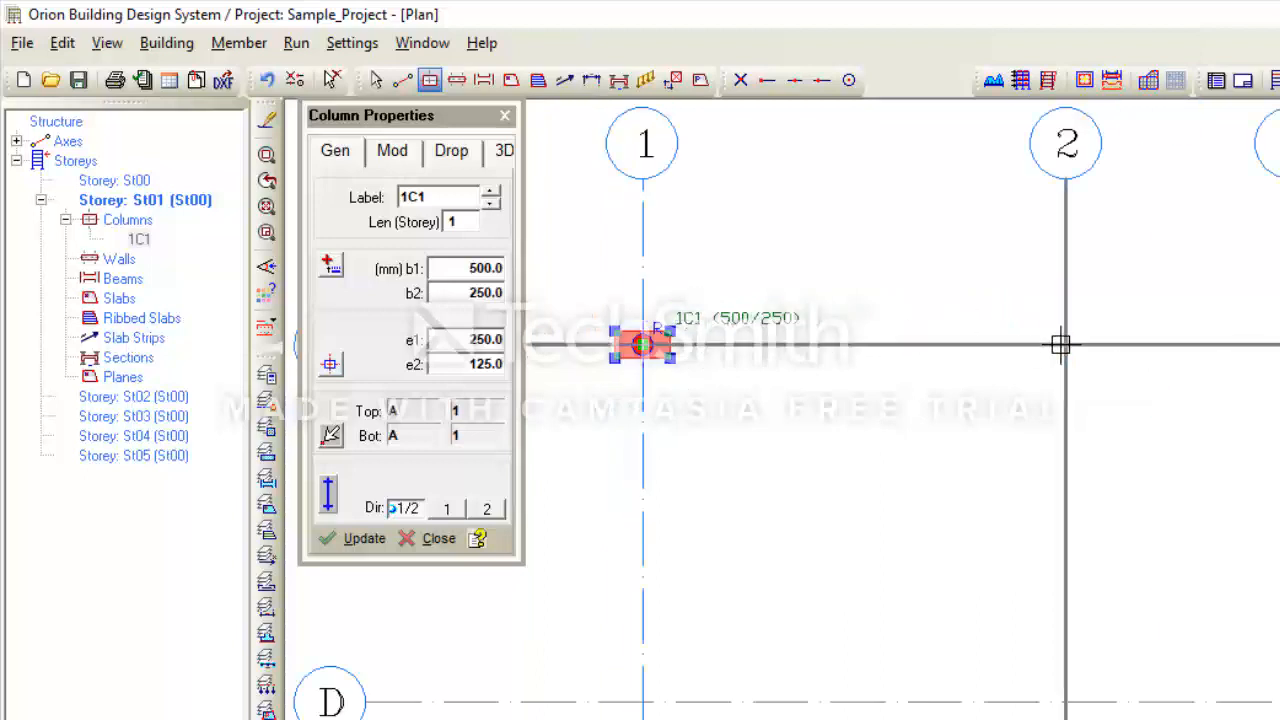
click(1061, 344)
scroll(1100, 318, up, 1)
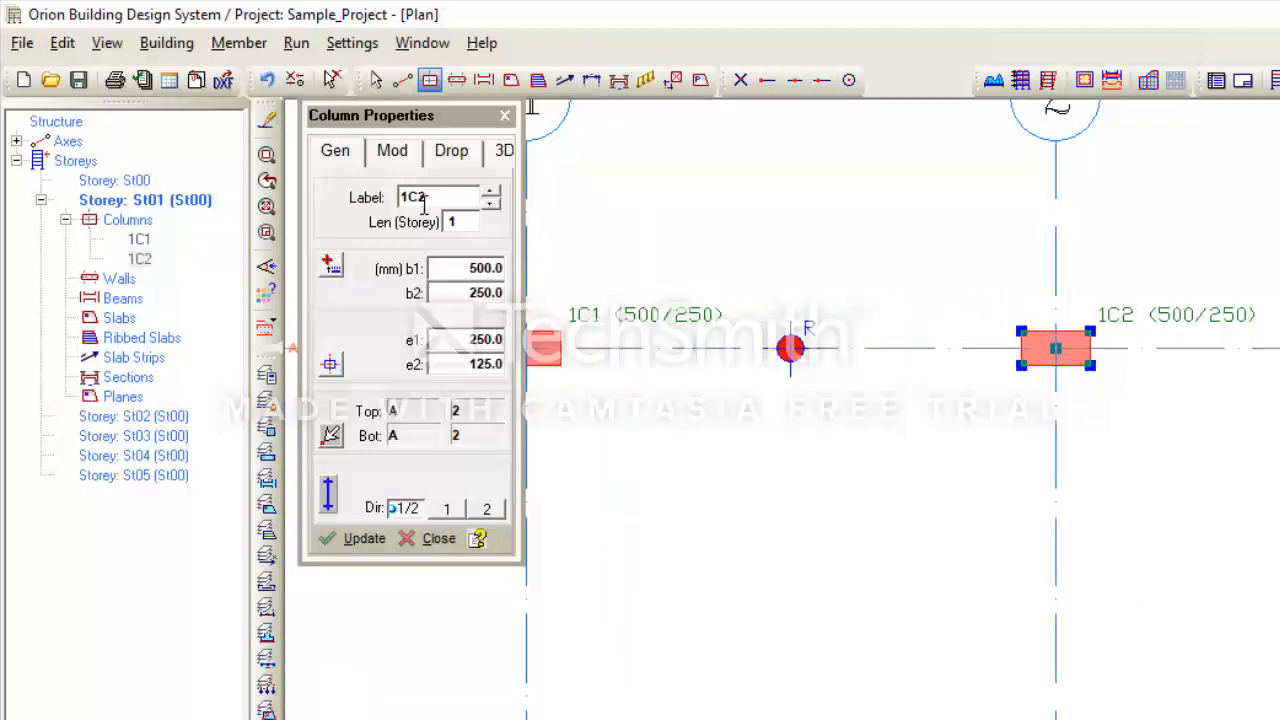
scroll(1105, 350, down, 1)
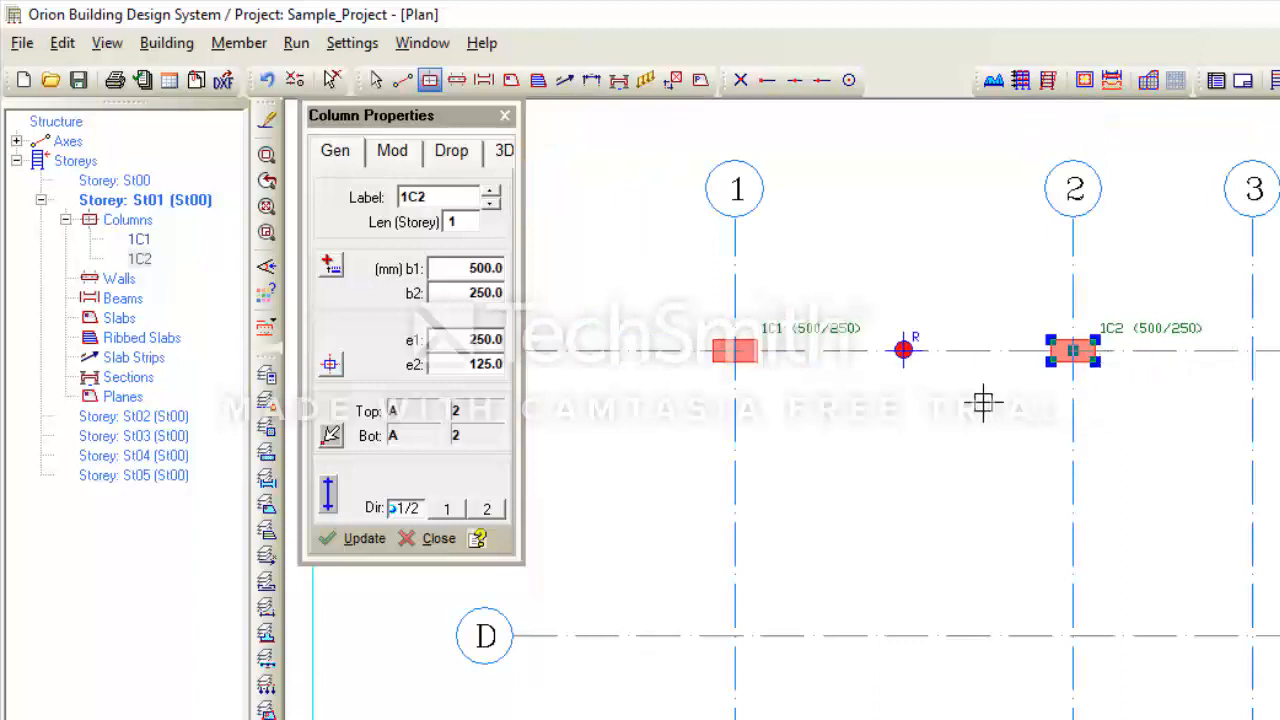
- Delete columns 1C2 and 1C1, ending column insertion
key(Delete)
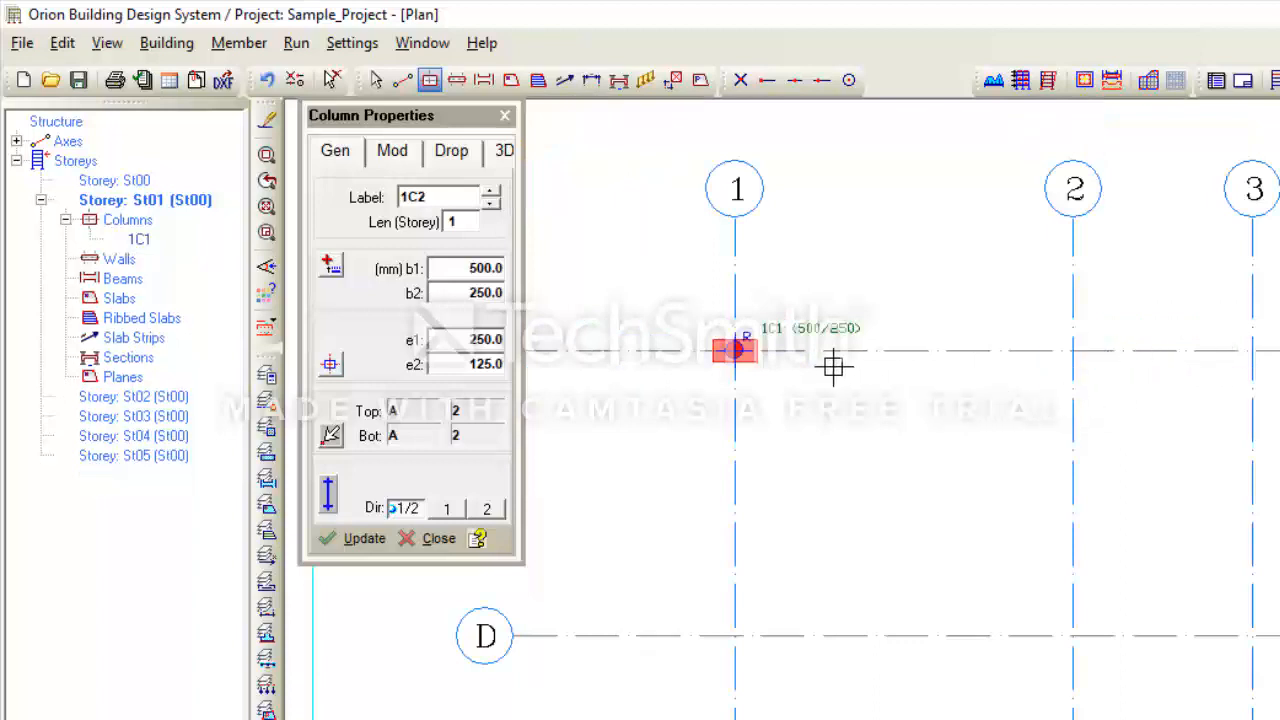
key(Escape)
click(750, 365)
key(Delete)
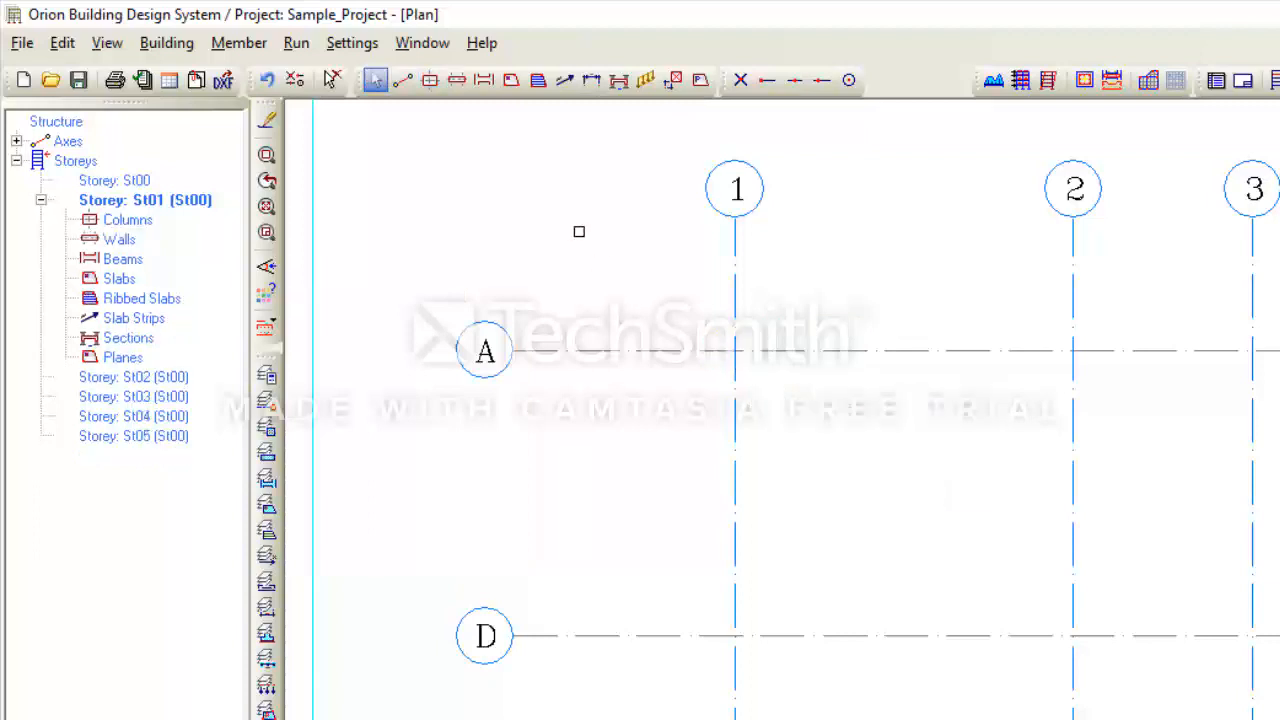
click(430, 80)
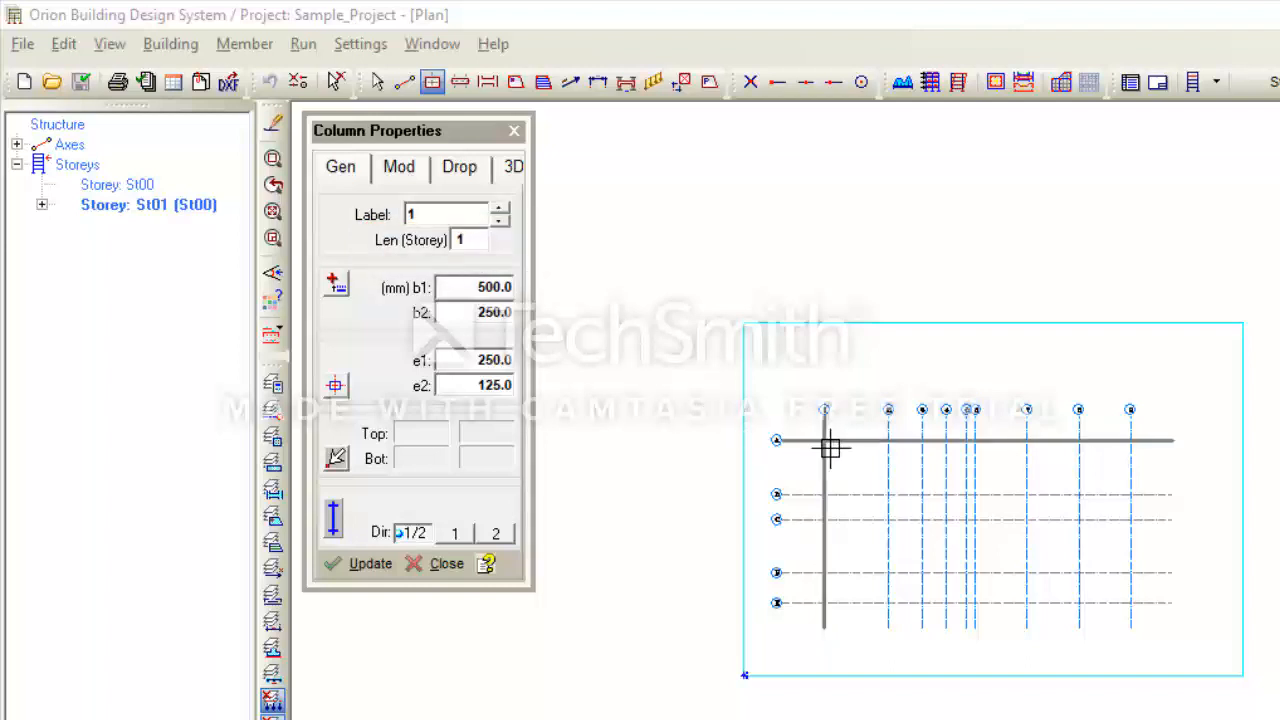
scroll(826, 452, up, 1)
scroll(824, 452, up, 1)
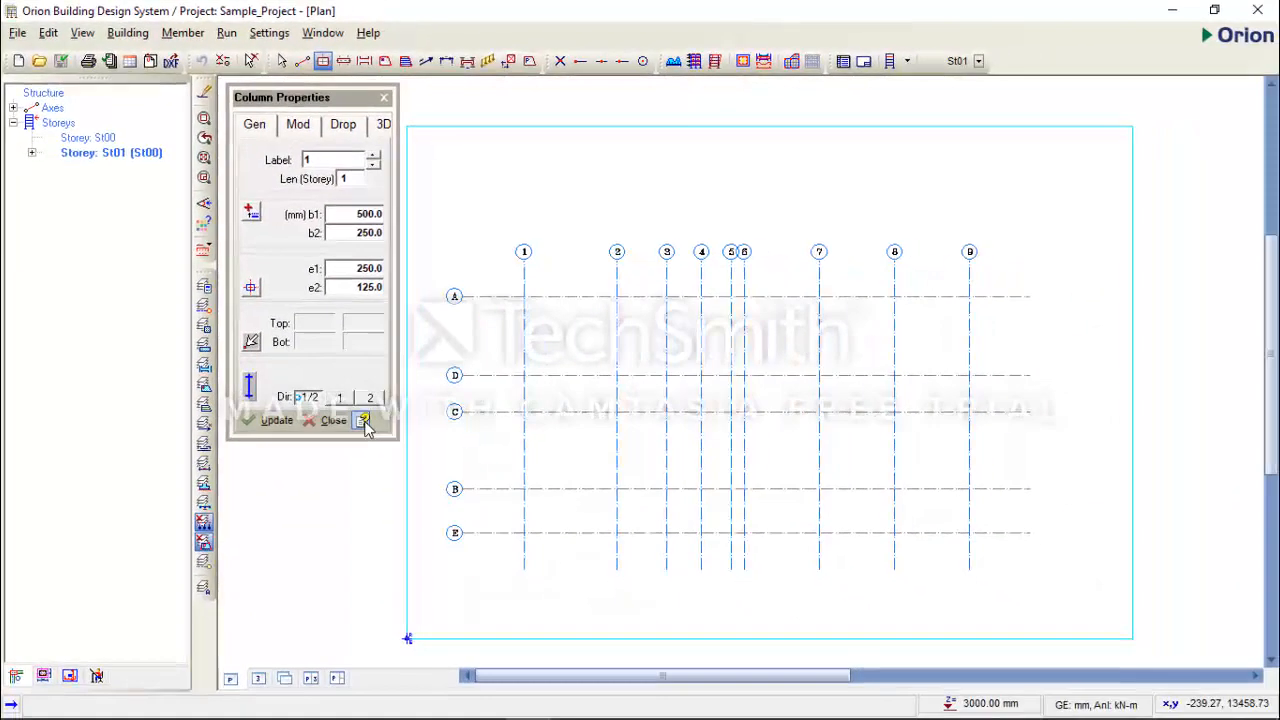
- Read the Column Properties help on dimensions b1, b2 and eccentricities e1, e2
click(364, 423)
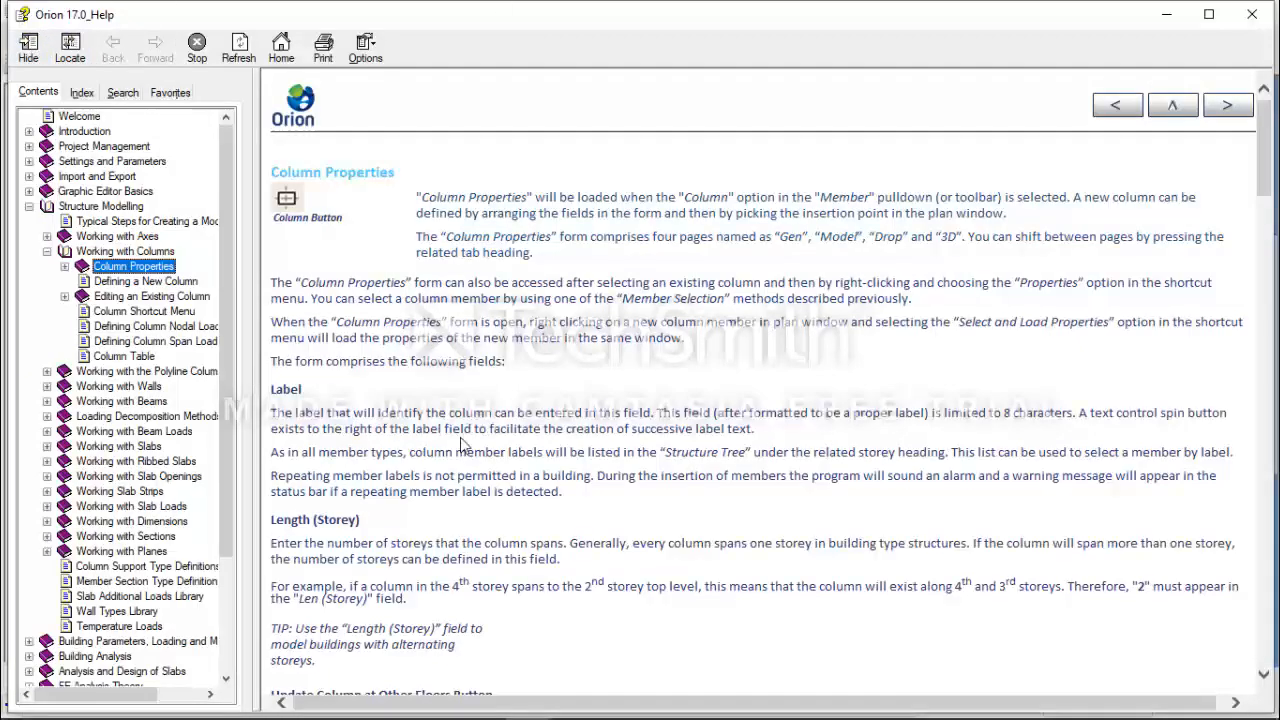
scroll(460, 440, down, 7)
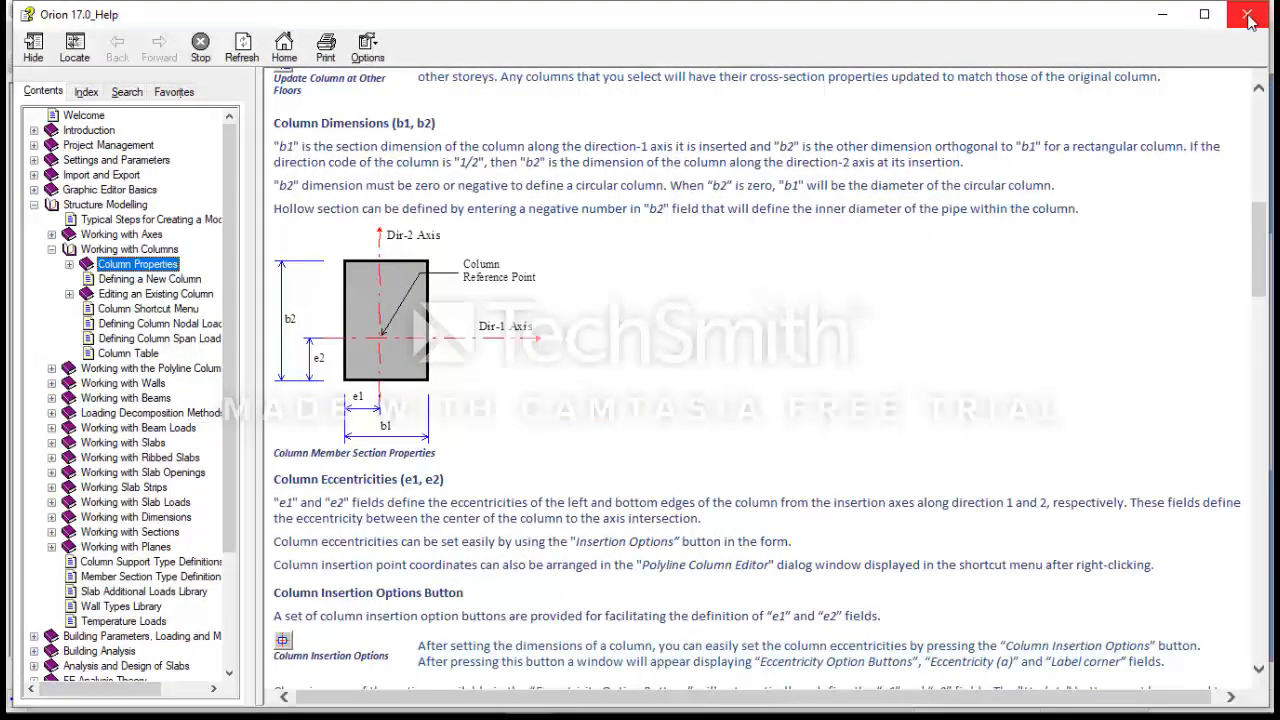
click(1247, 17)
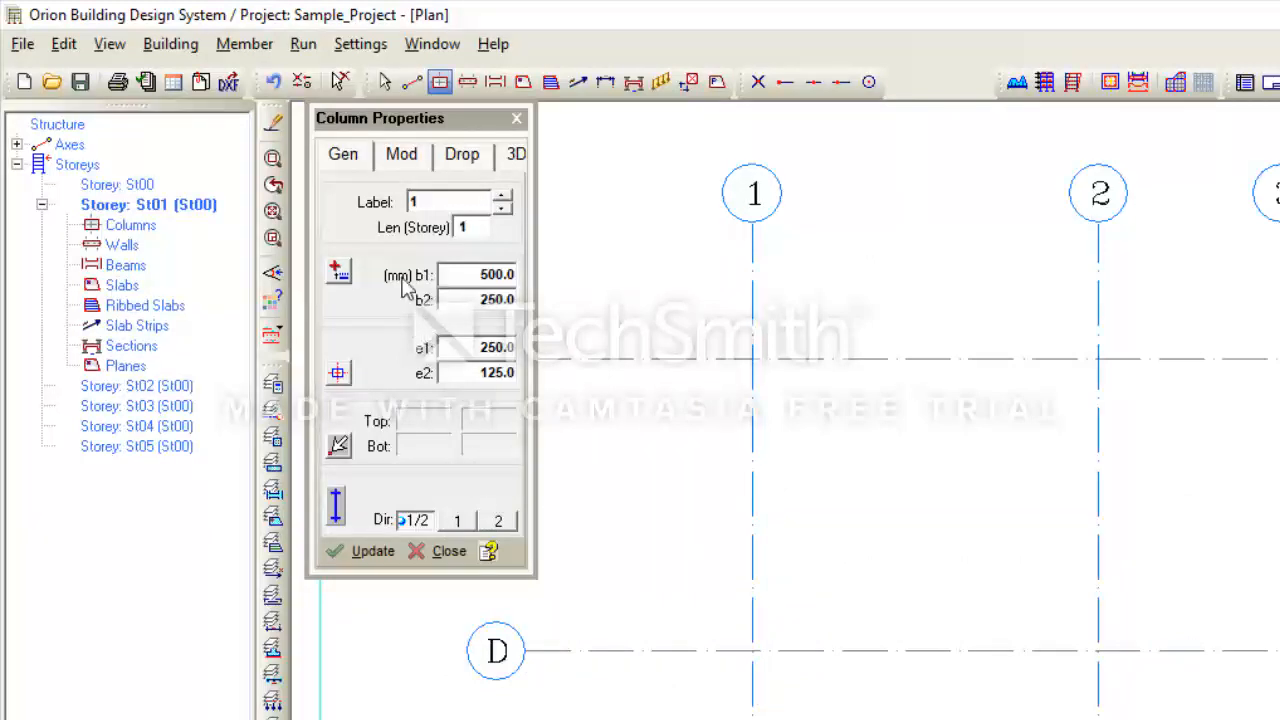
- Set b1 300, b2 500, e1 150, e2 250 and place column 1C1 at A/1
double_click(484, 277)
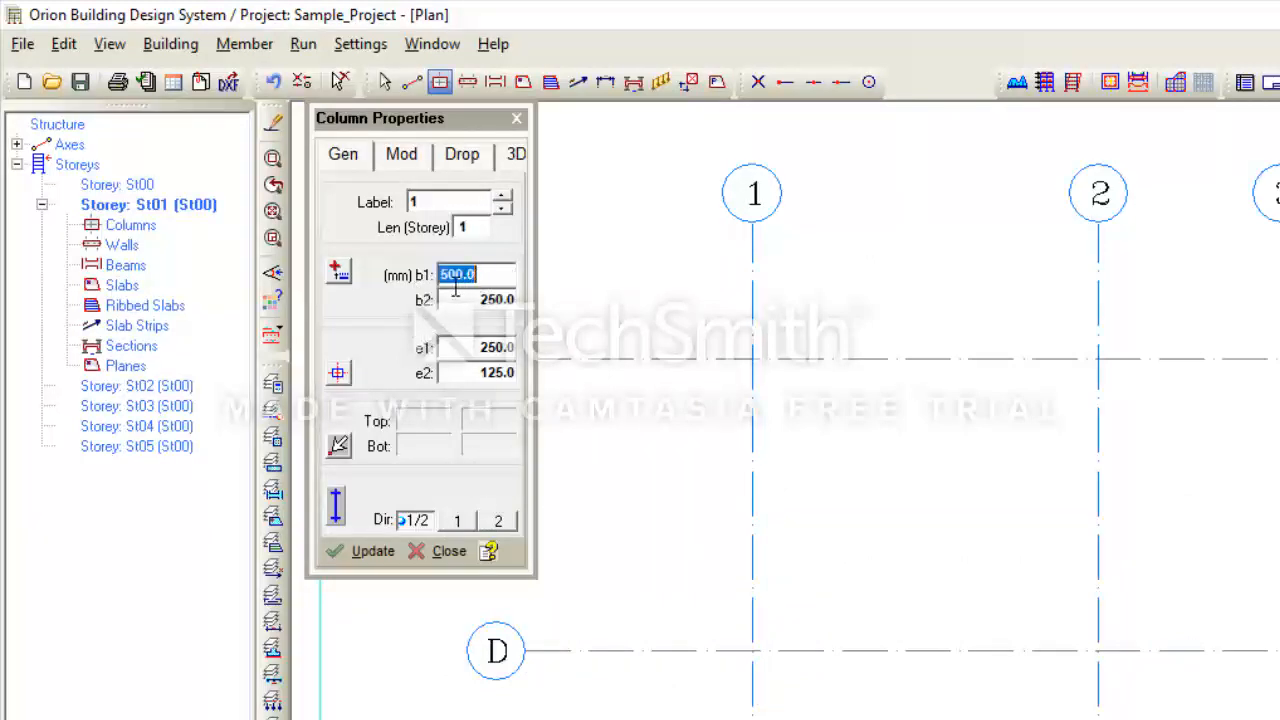
text(300)
double_click(459, 302)
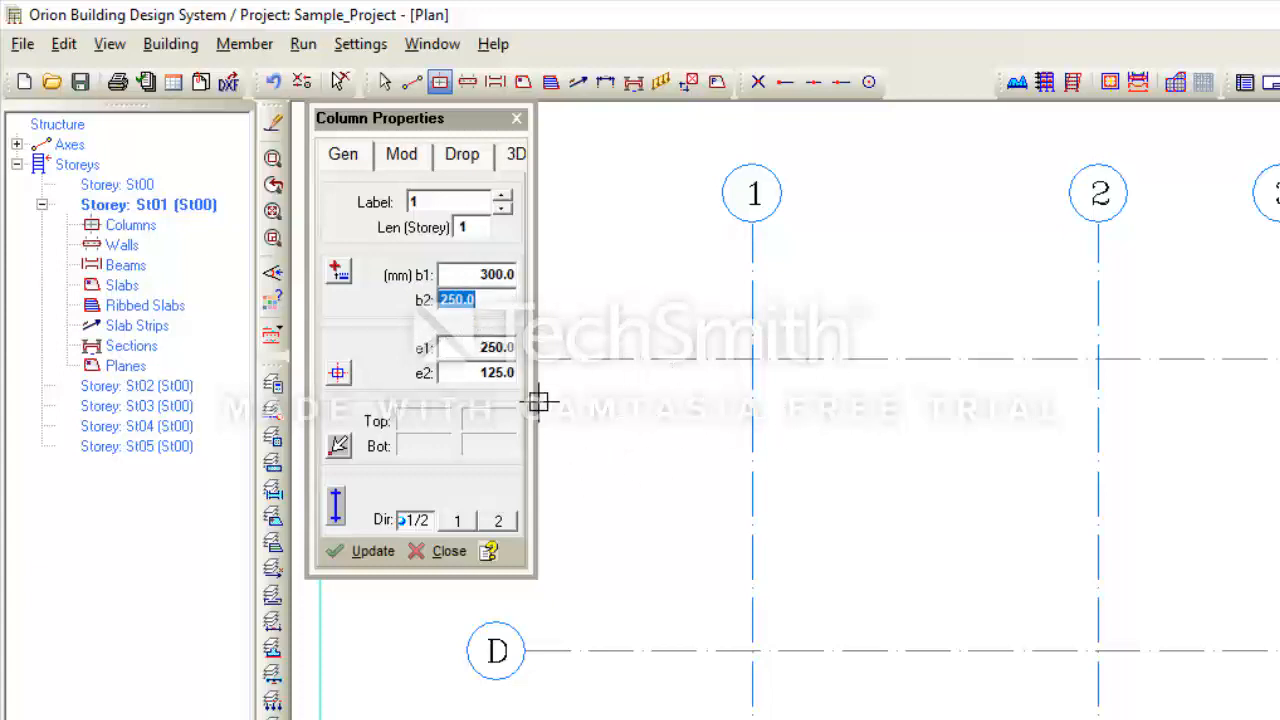
text(500)
click(490, 350)
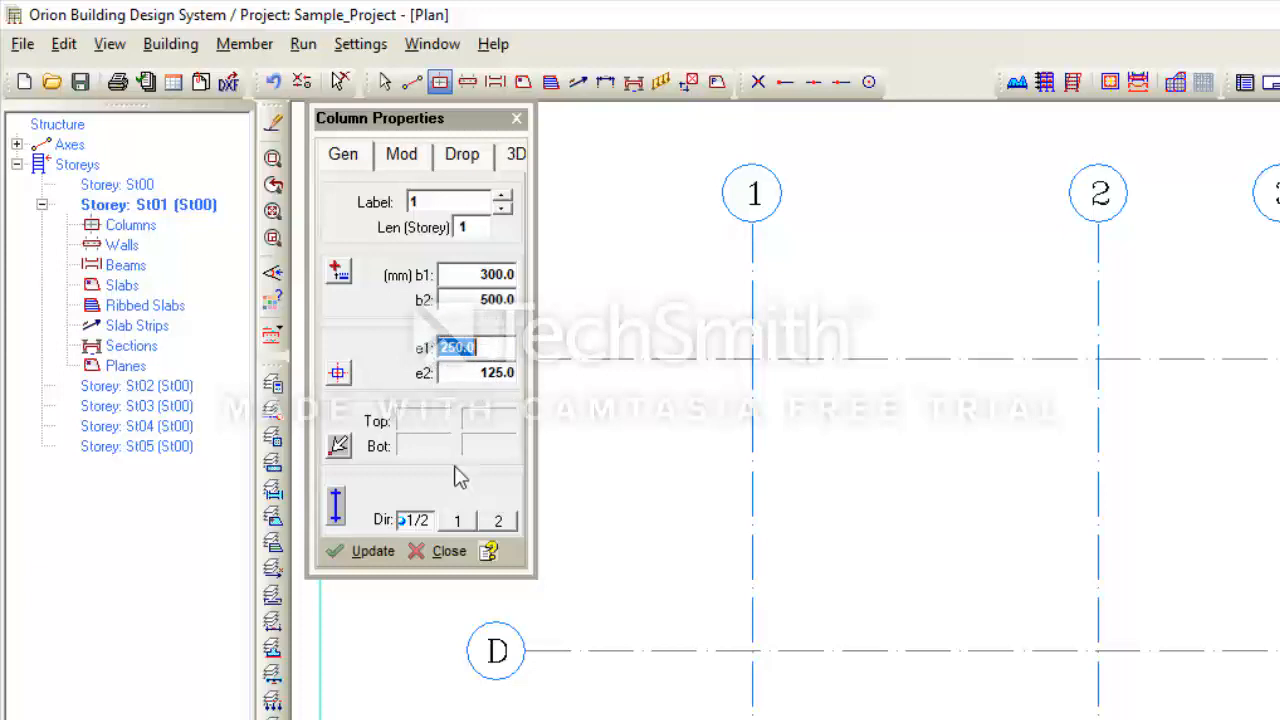
text(150)
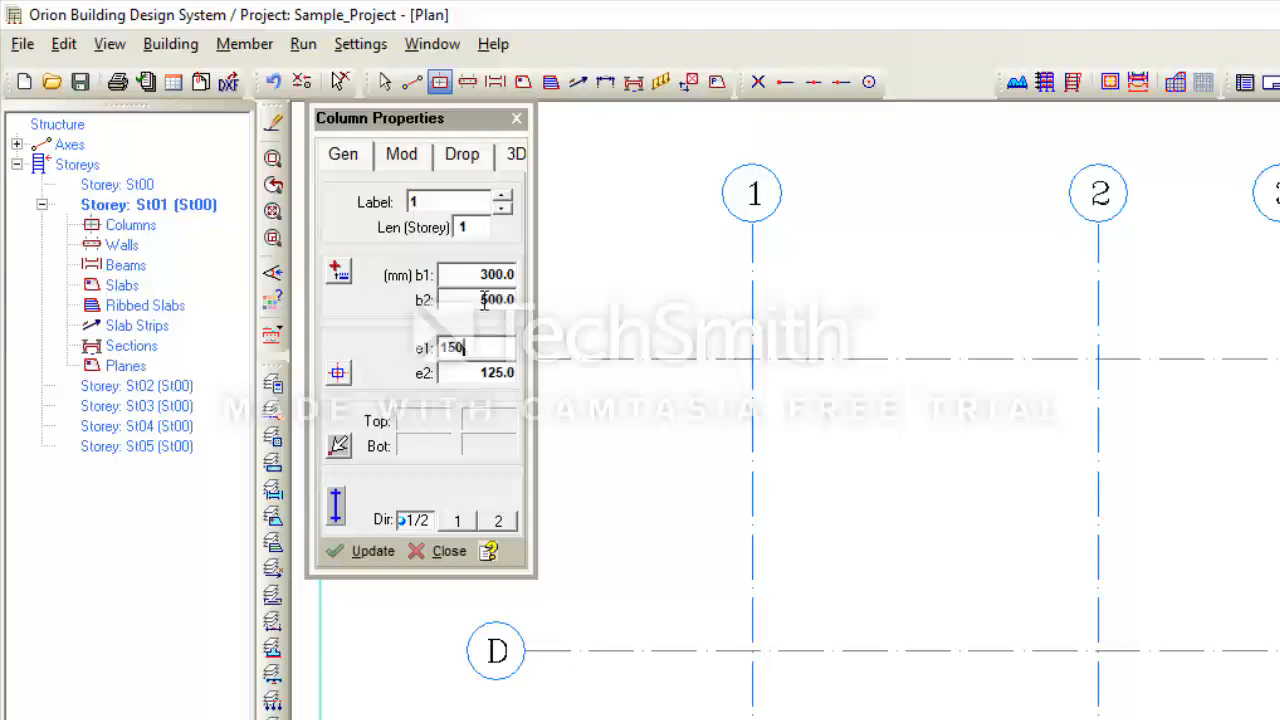
click(490, 375)
text(2)
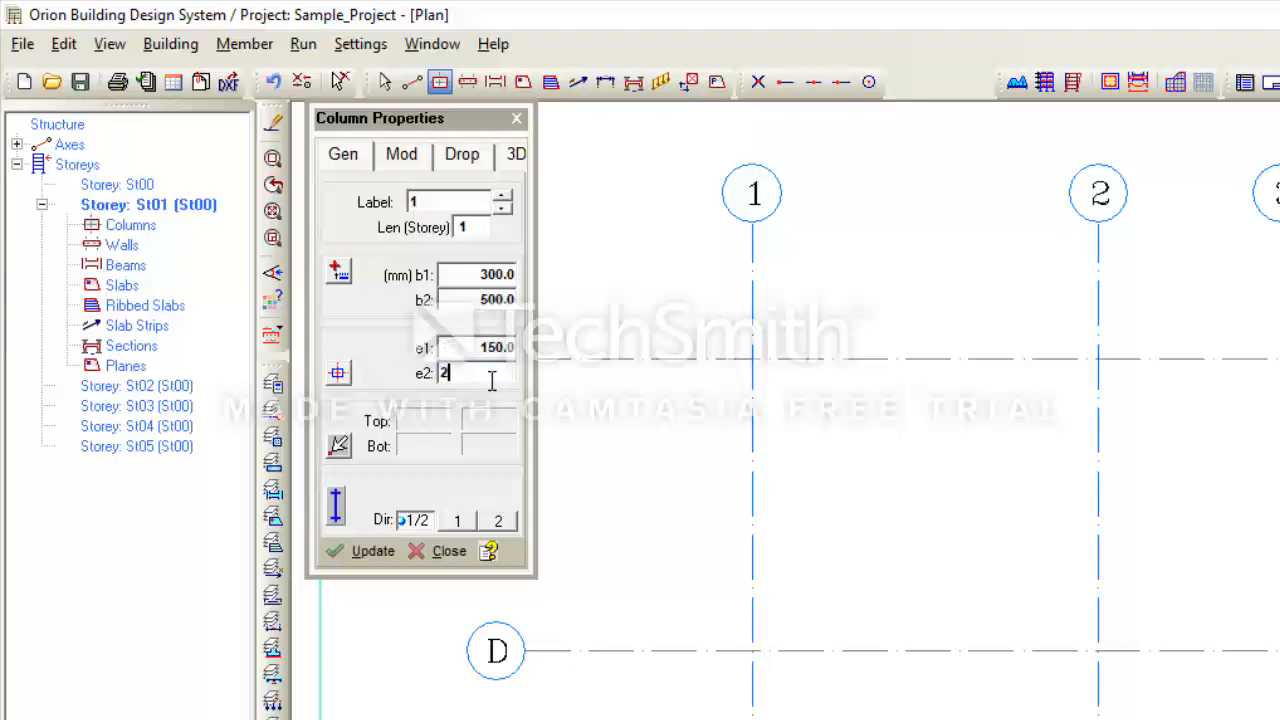
text(50)
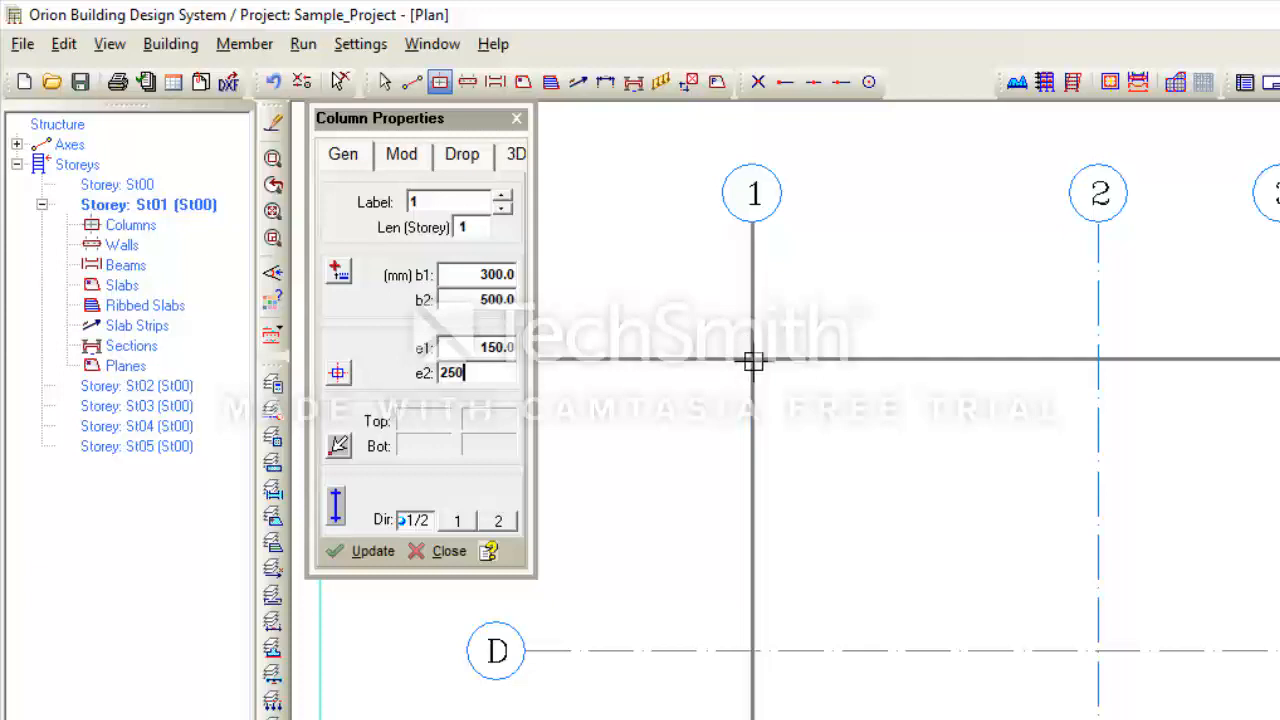
click(753, 361)
- End column placement and zoom in on column 1C1 at A/1
scroll(745, 372, up, 3)
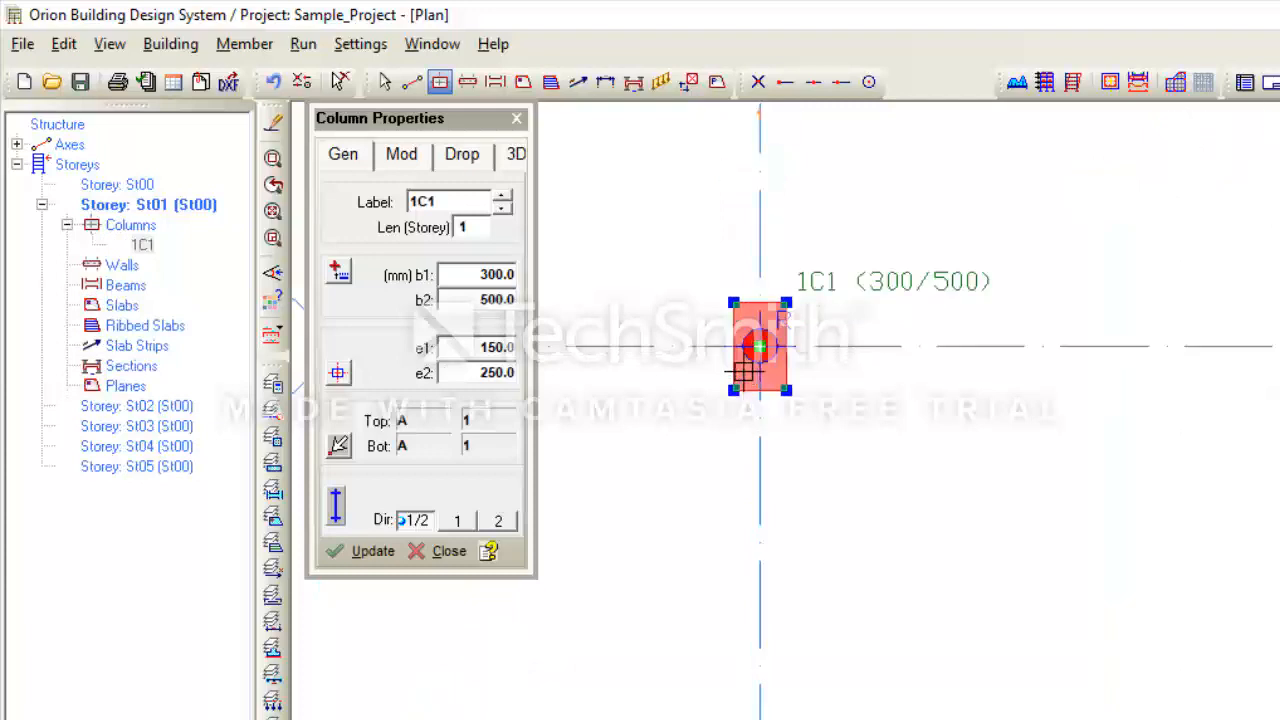
scroll(786, 403, down, 1)
key(Escape)
click(790, 395)
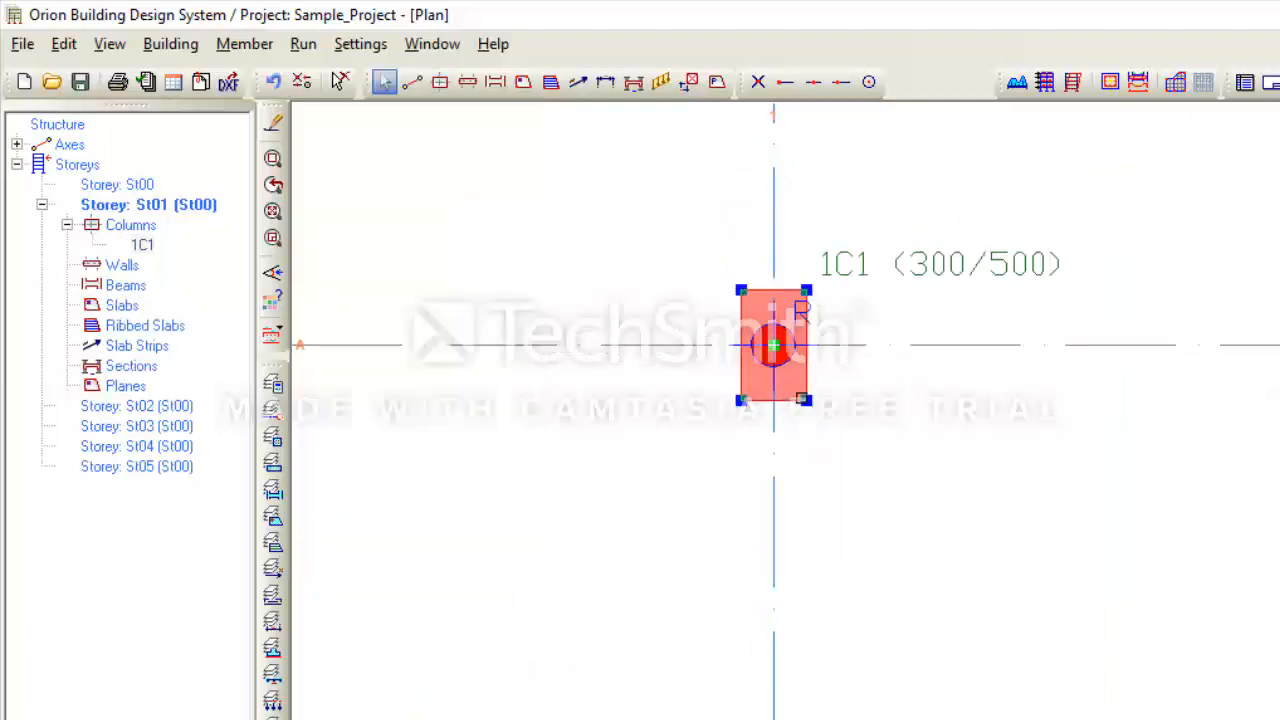
scroll(766, 409, up, 2)
scroll(769, 422, down, 2)
scroll(770, 380, down, 2)
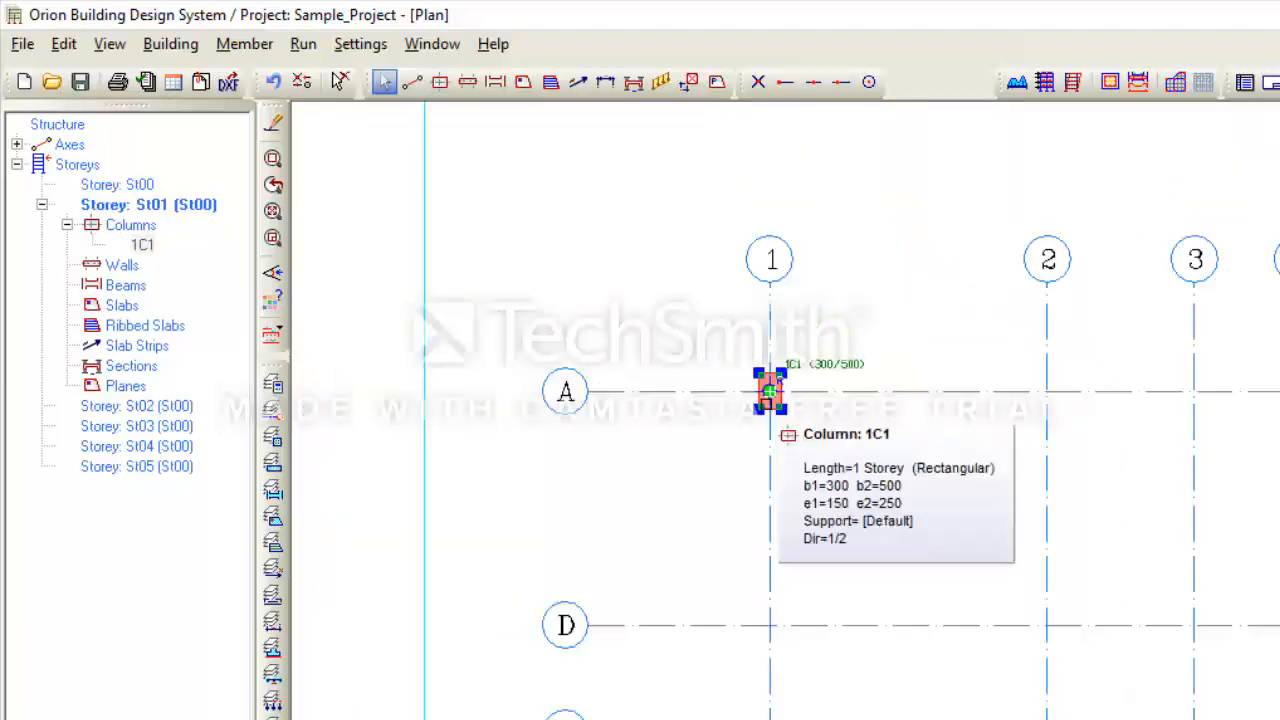
scroll(765, 410, up, 3)
scroll(770, 412, down, 2)
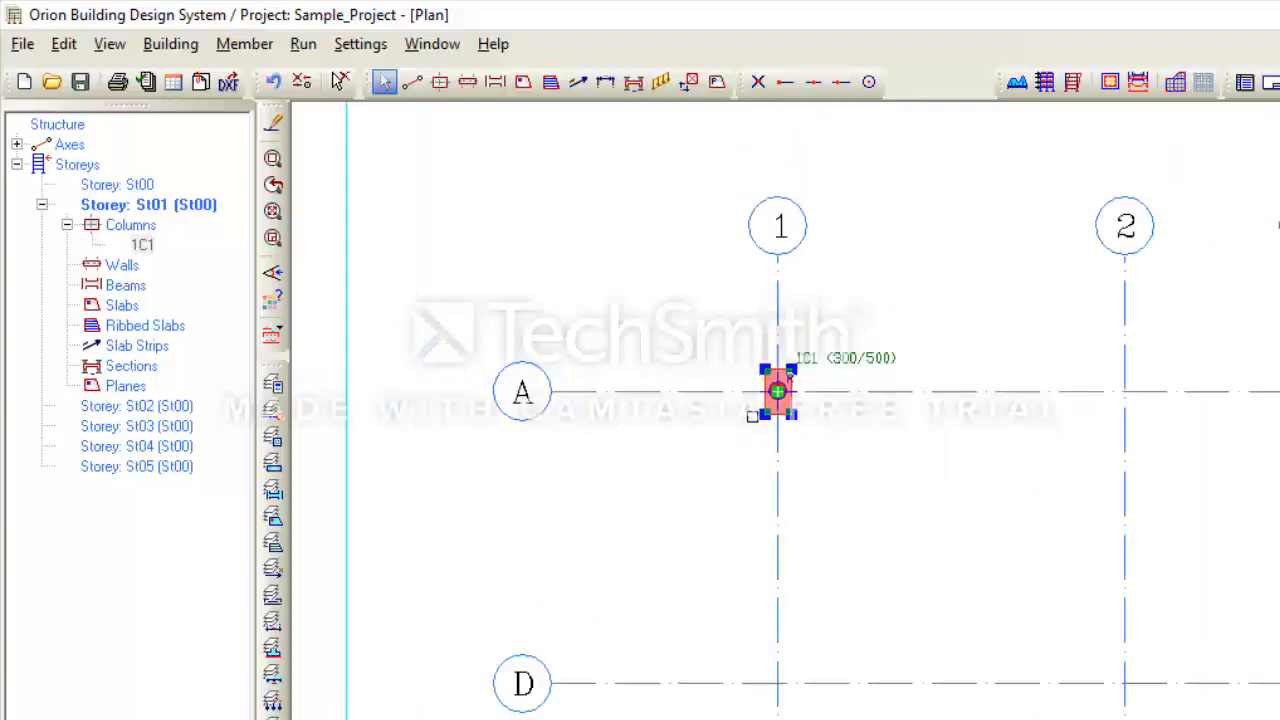
scroll(770, 415, up, 1)
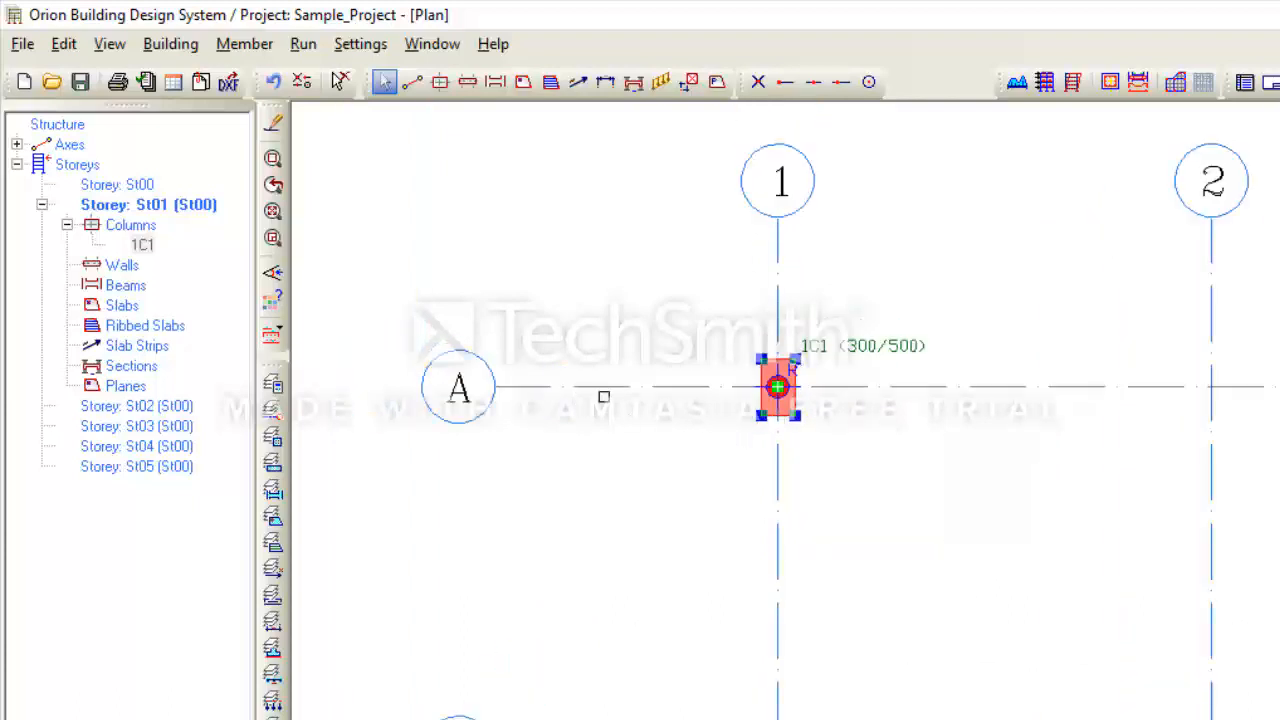
scroll(746, 386, up, 1)
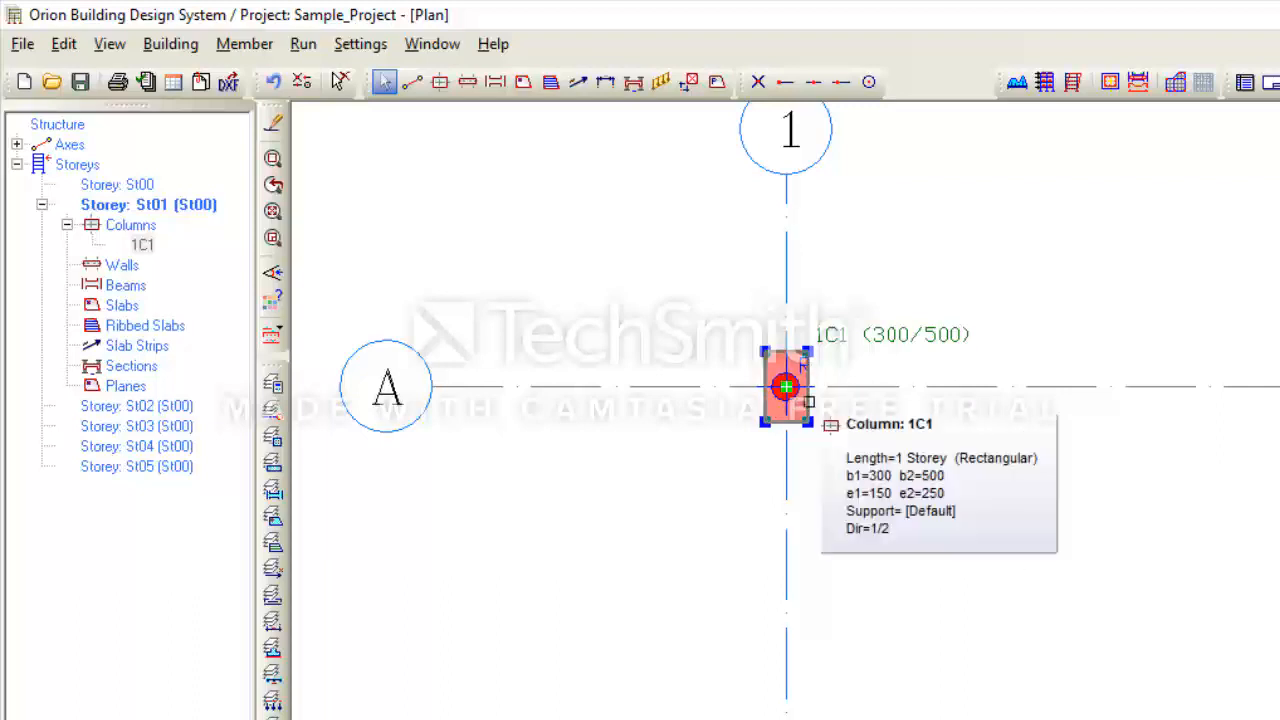
scroll(803, 365, up, 1)
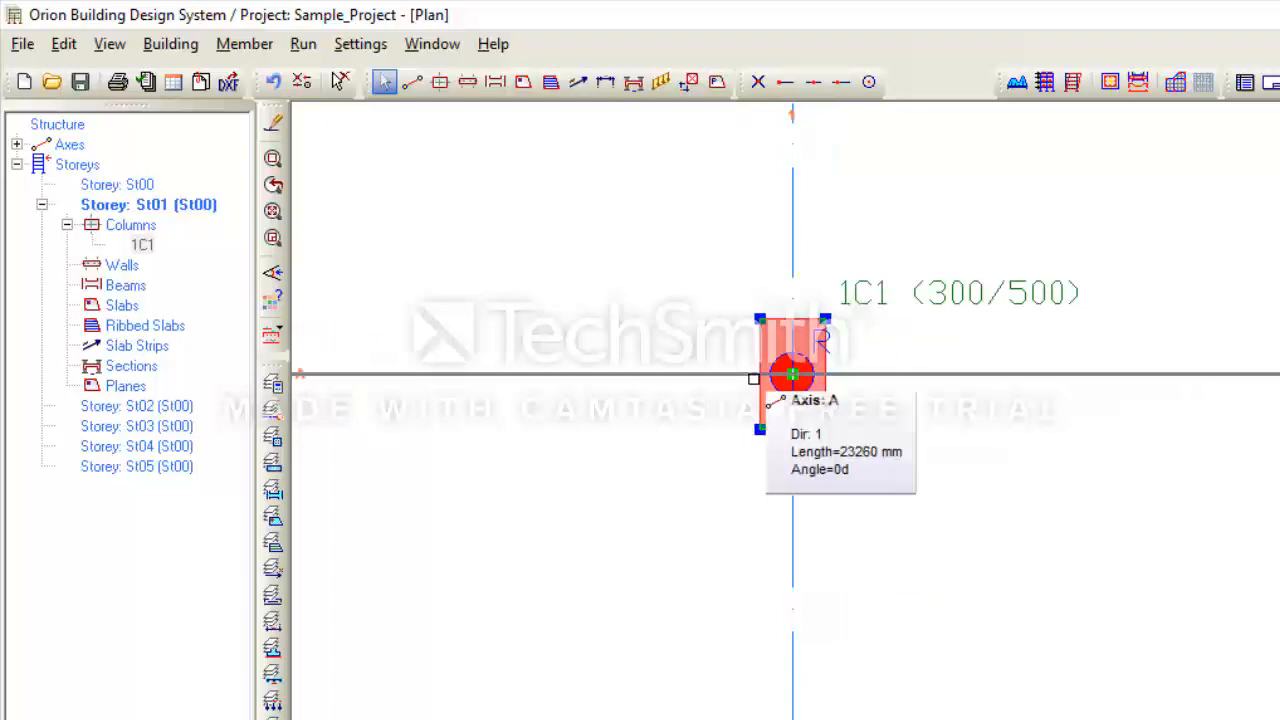
scroll(741, 373, down, 1)
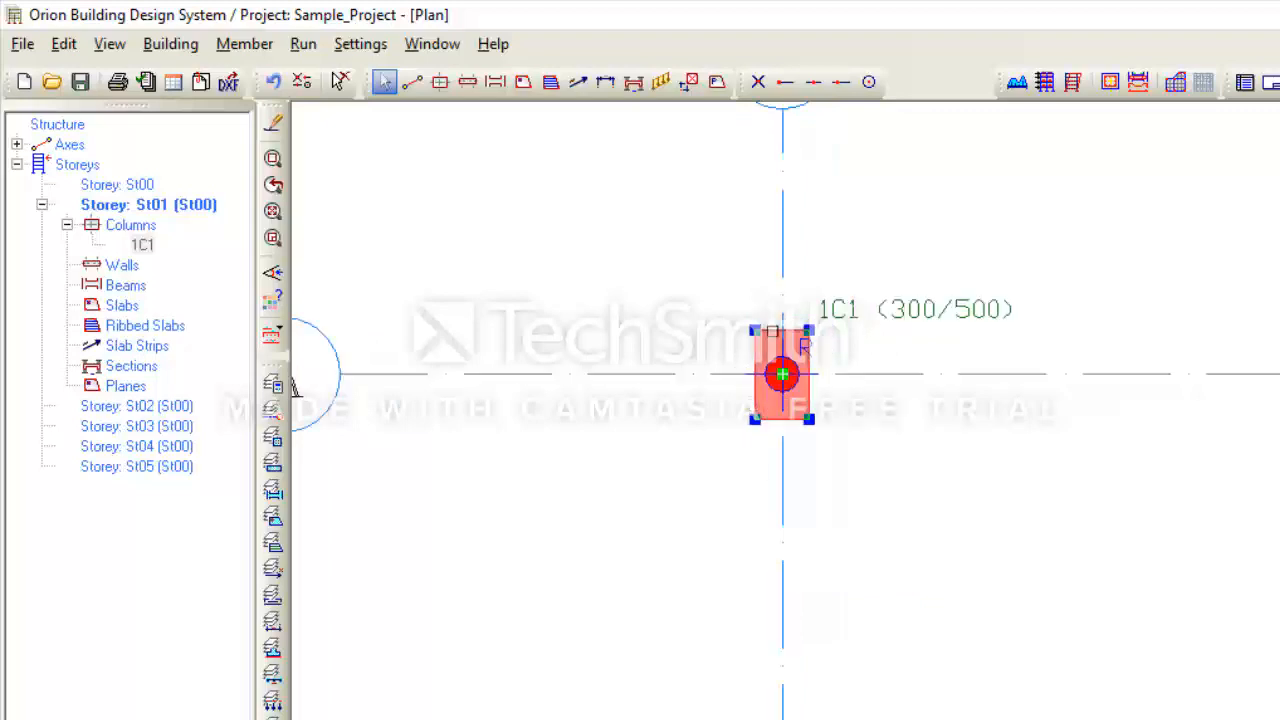
scroll(790, 420, up, 2)
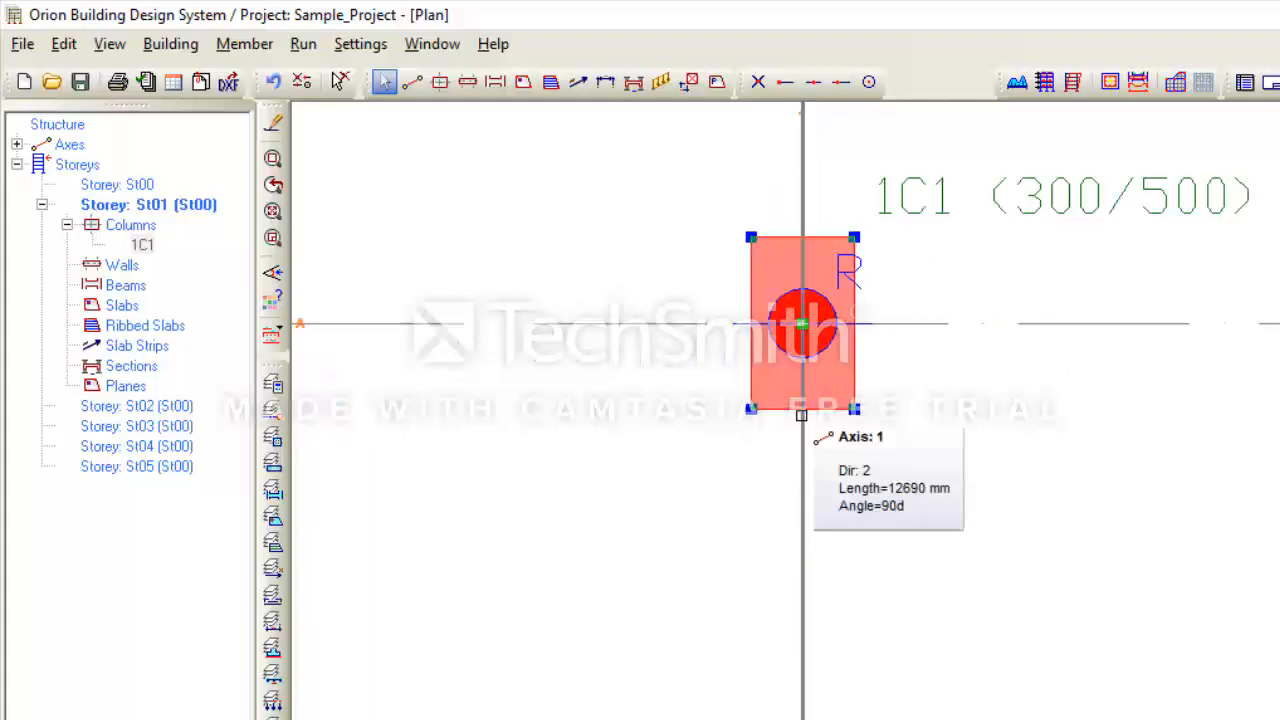
- Check column 1C1's tooltip: 300/500, e1 150, e2 250, direction 1/2
click(800, 419)
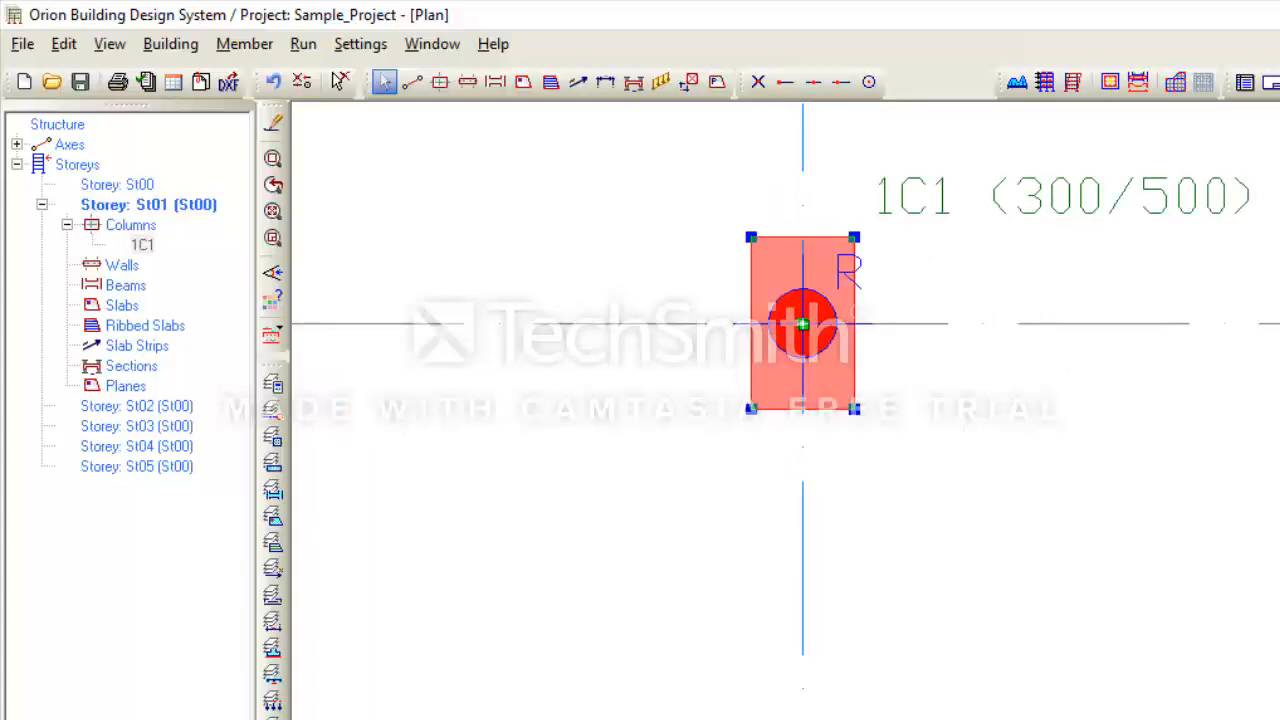
scroll(810, 330, down, 1)
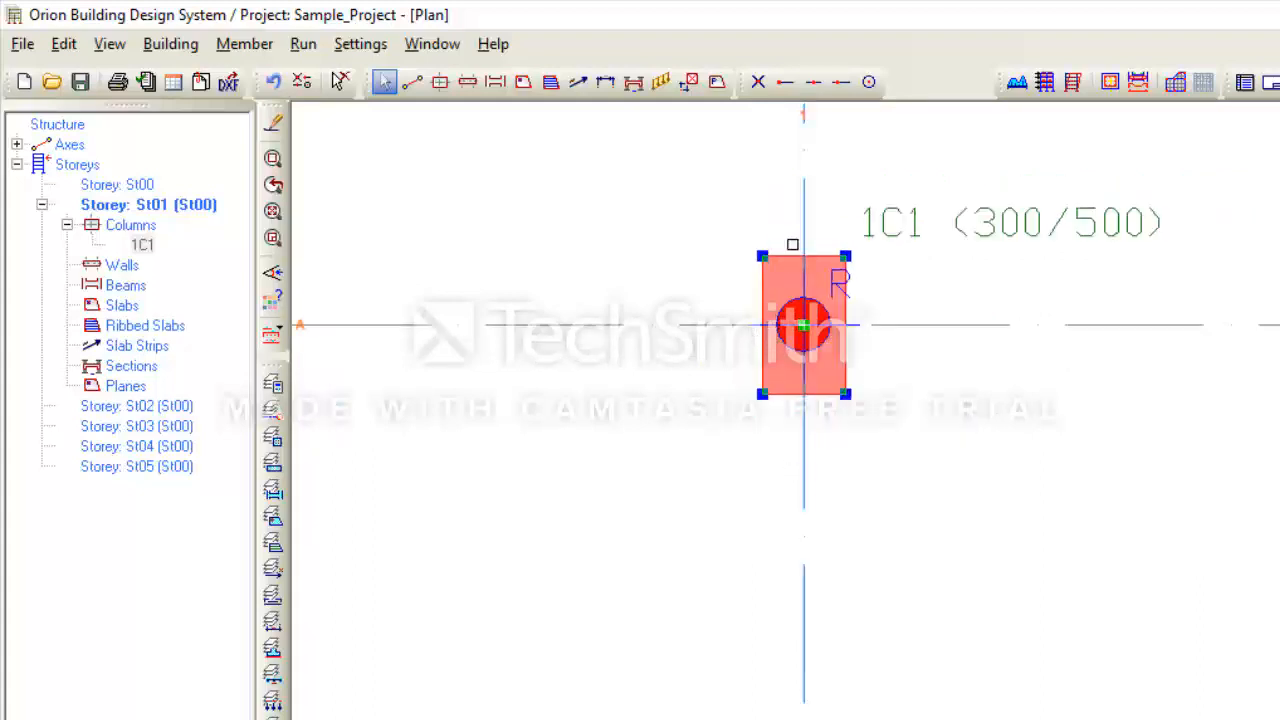
scroll(805, 335, down, 1)
scroll(791, 371, up, 1)
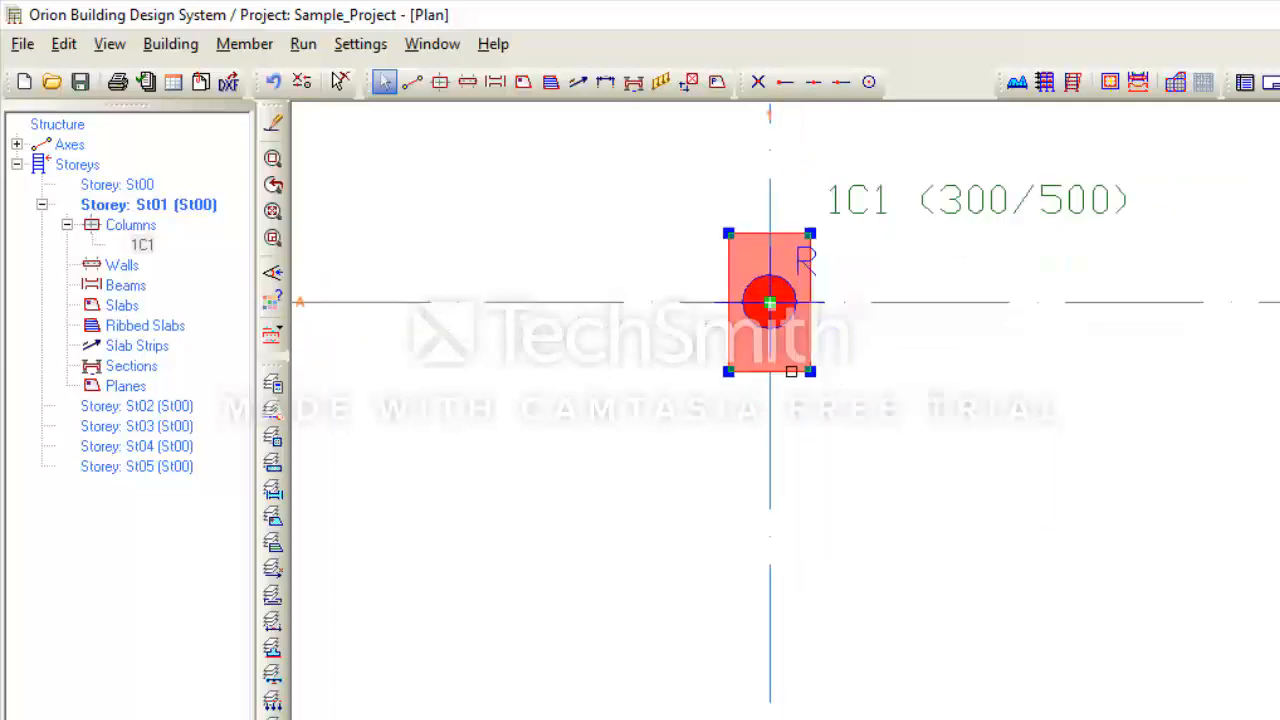
mouse_move(790, 371)
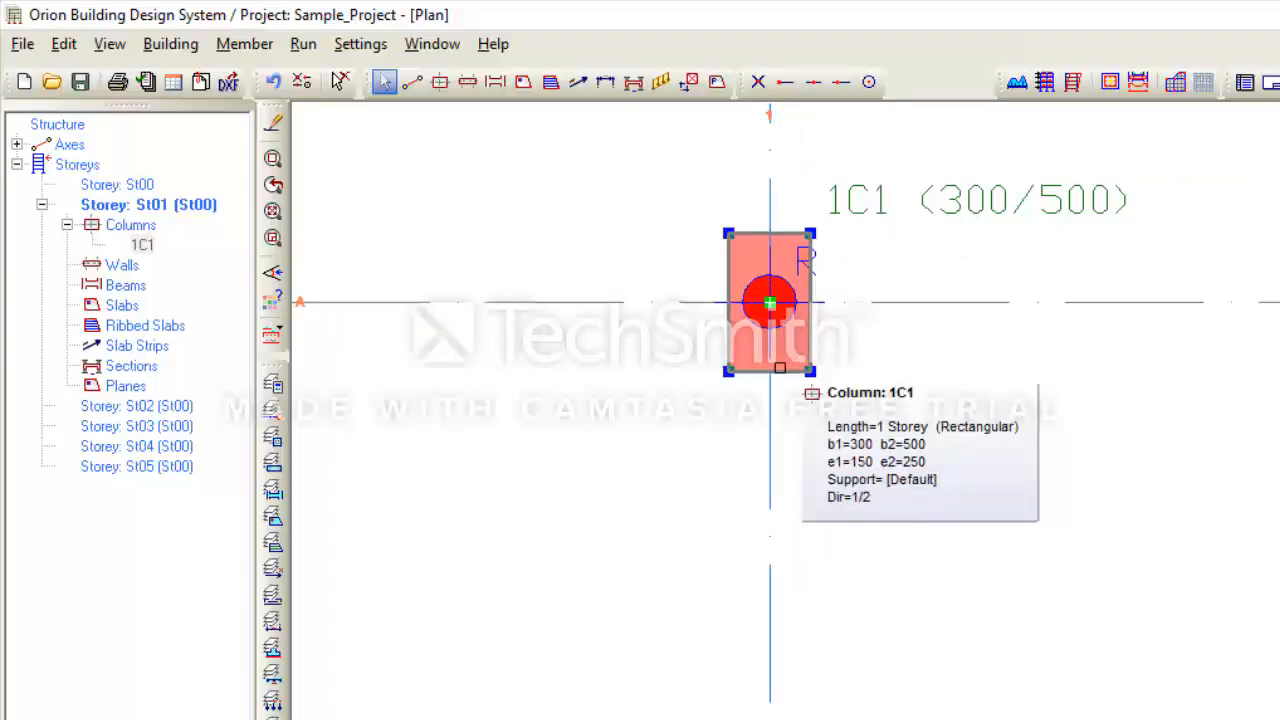
scroll(780, 368, down, 1)
scroll(790, 380, up, 3)
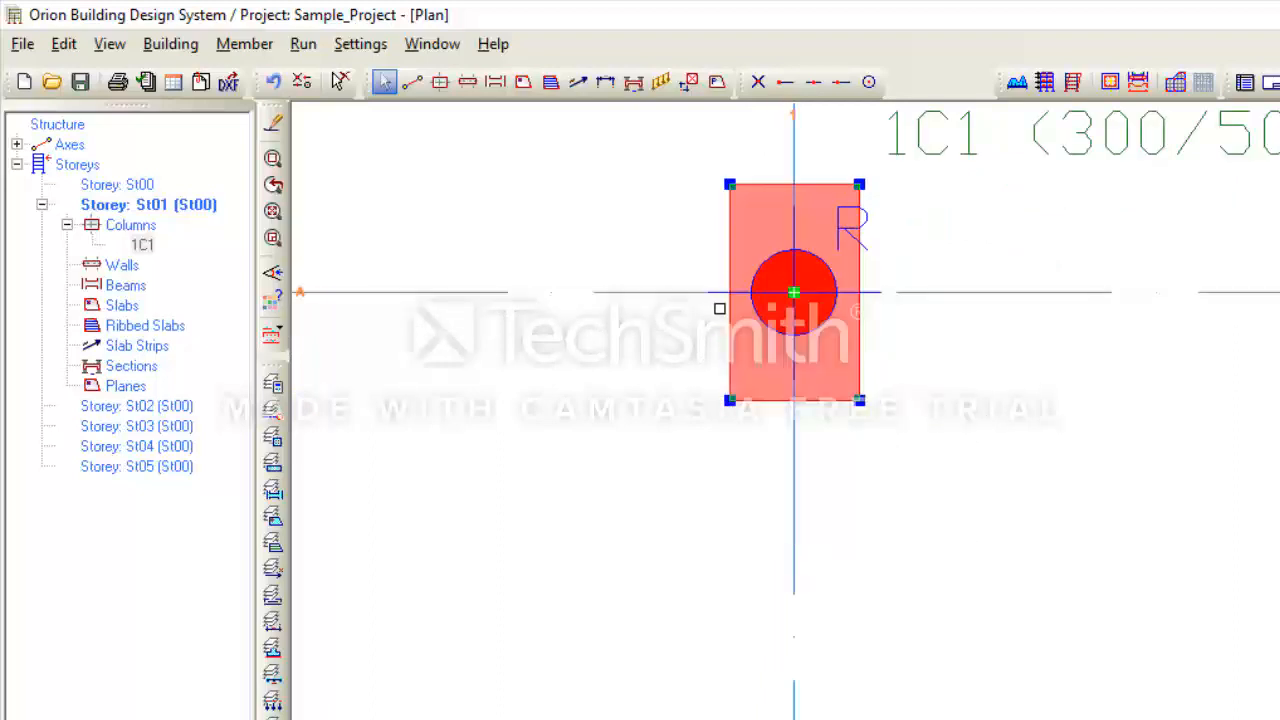
scroll(830, 440, down, 1)
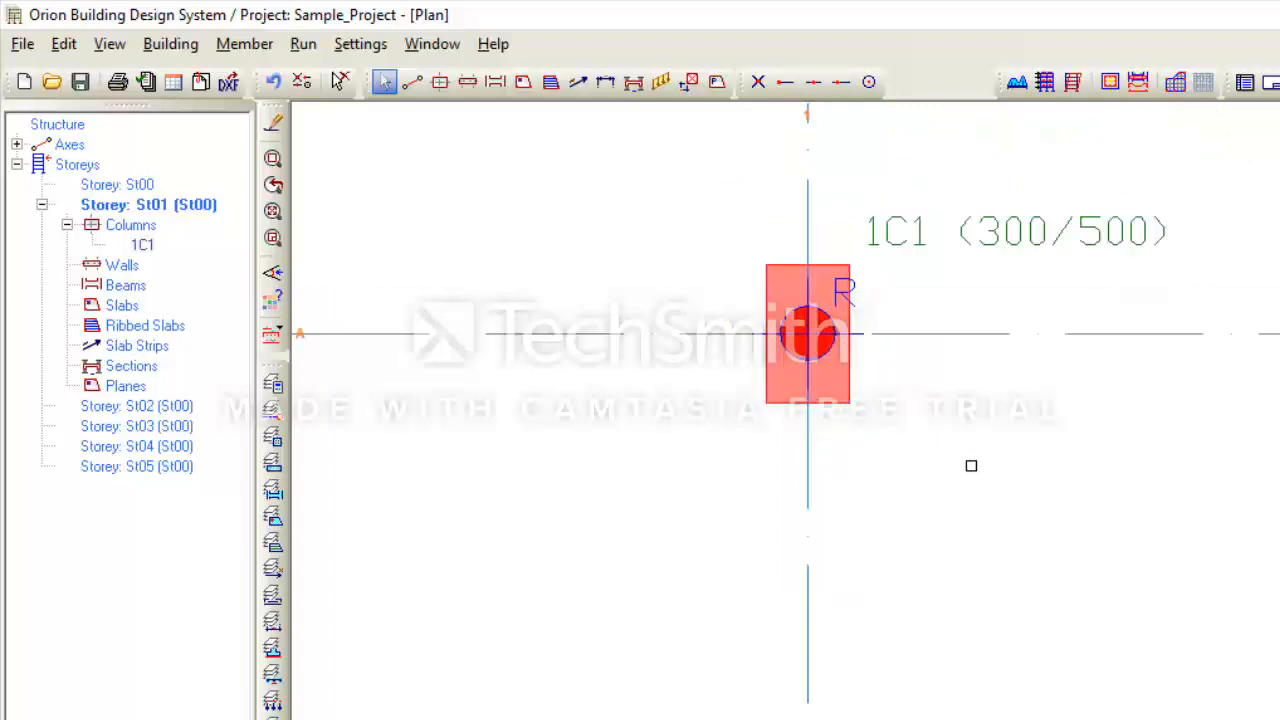
scroll(971, 466, down, 2)
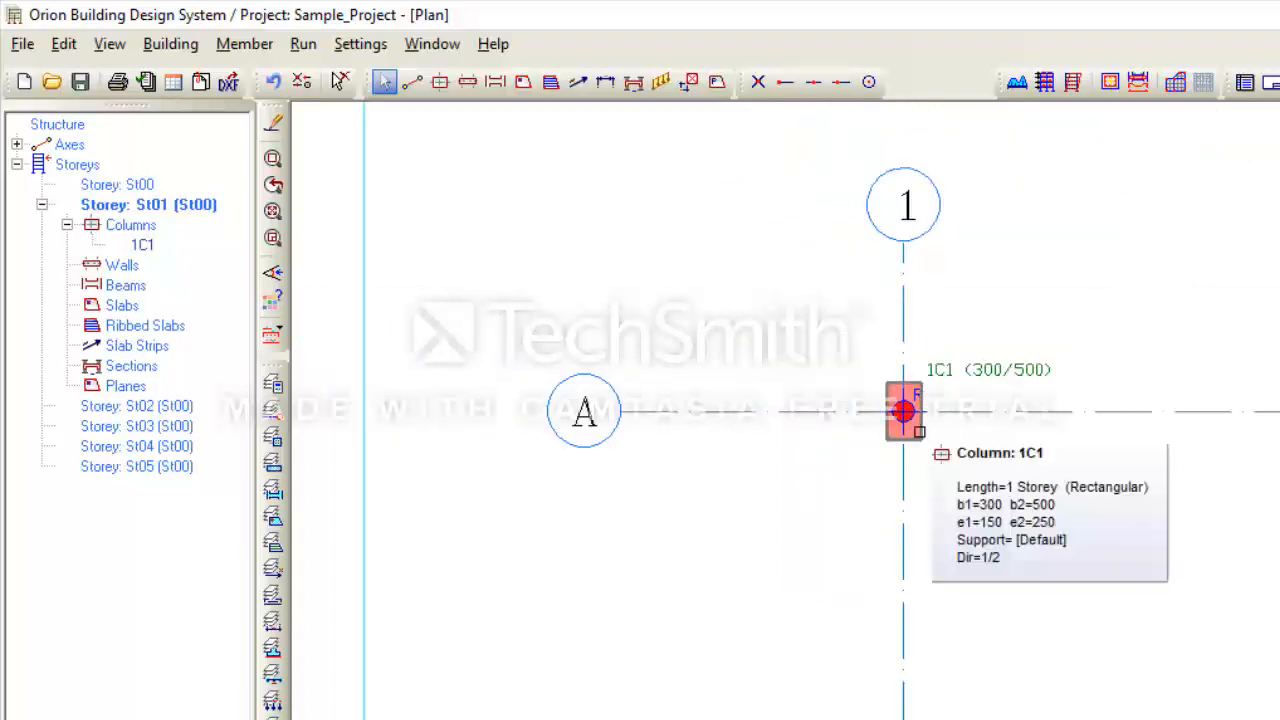
click(928, 442)
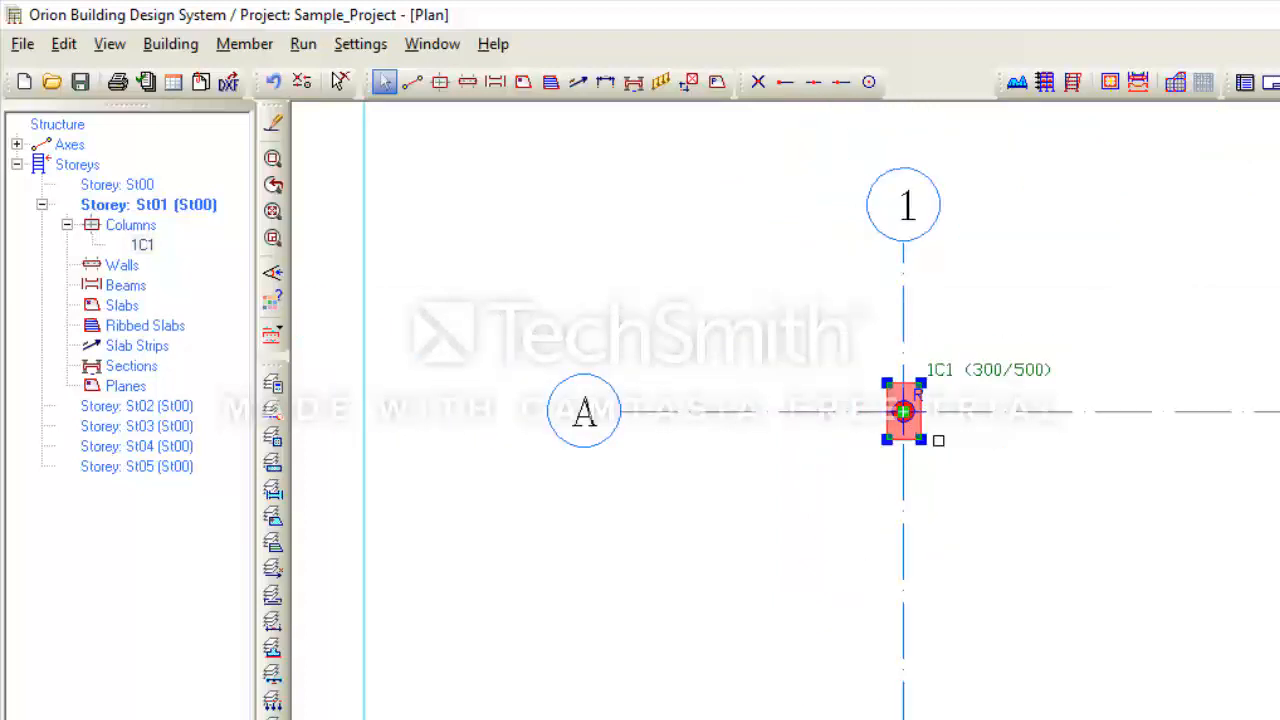
- Bring up the properties of column 1C1
right_click(726, 271)
click(818, 294)
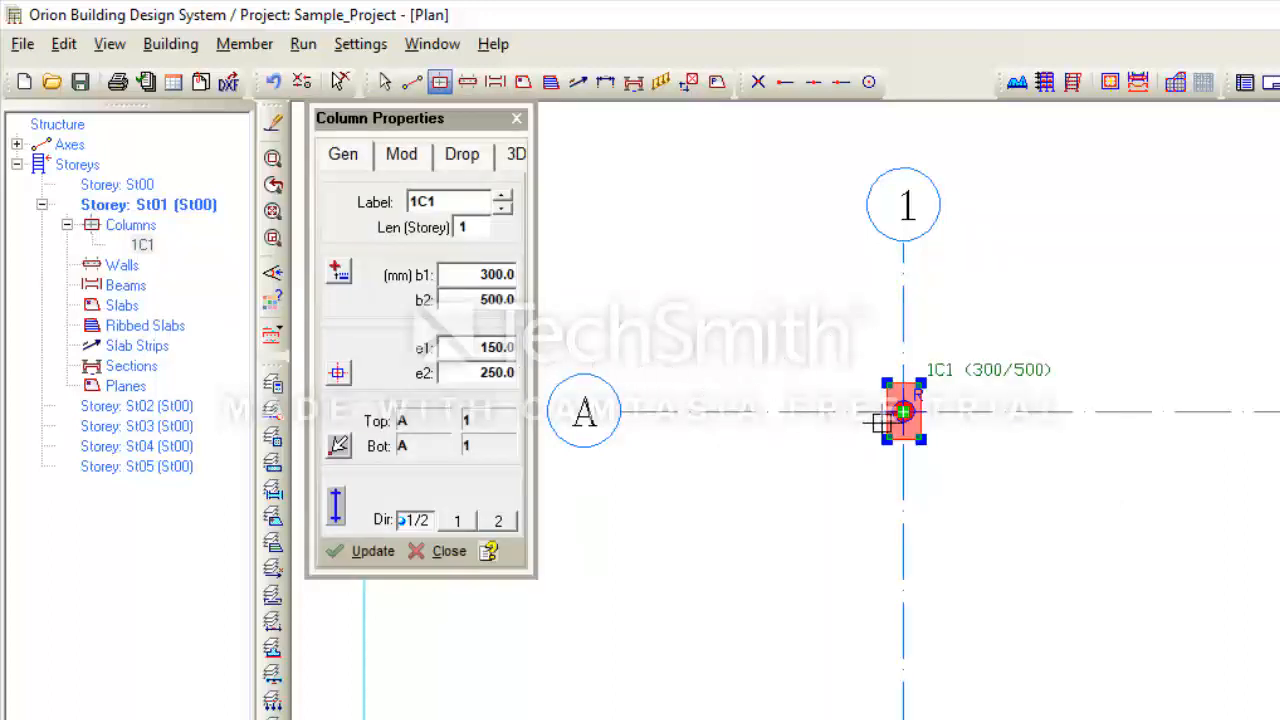
scroll(886, 420, up, 1)
scroll(893, 433, down, 1)
scroll(894, 432, up, 1)
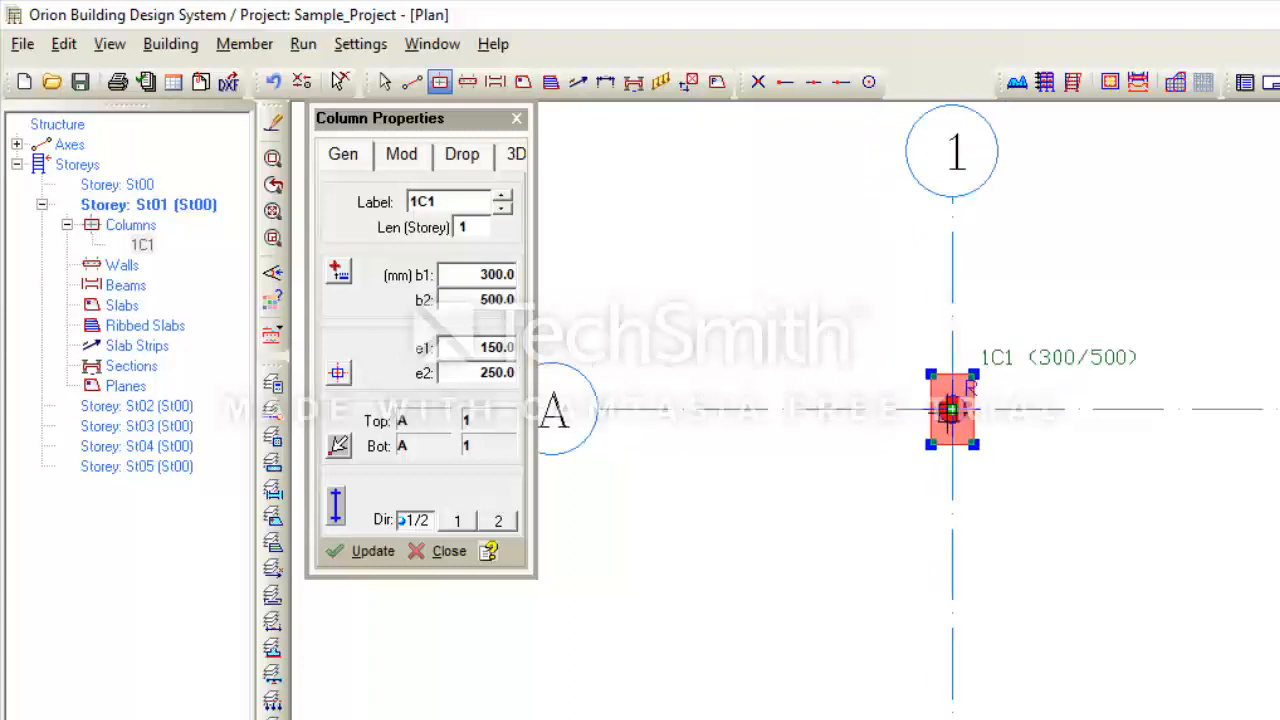
scroll(922, 444, up, 1)
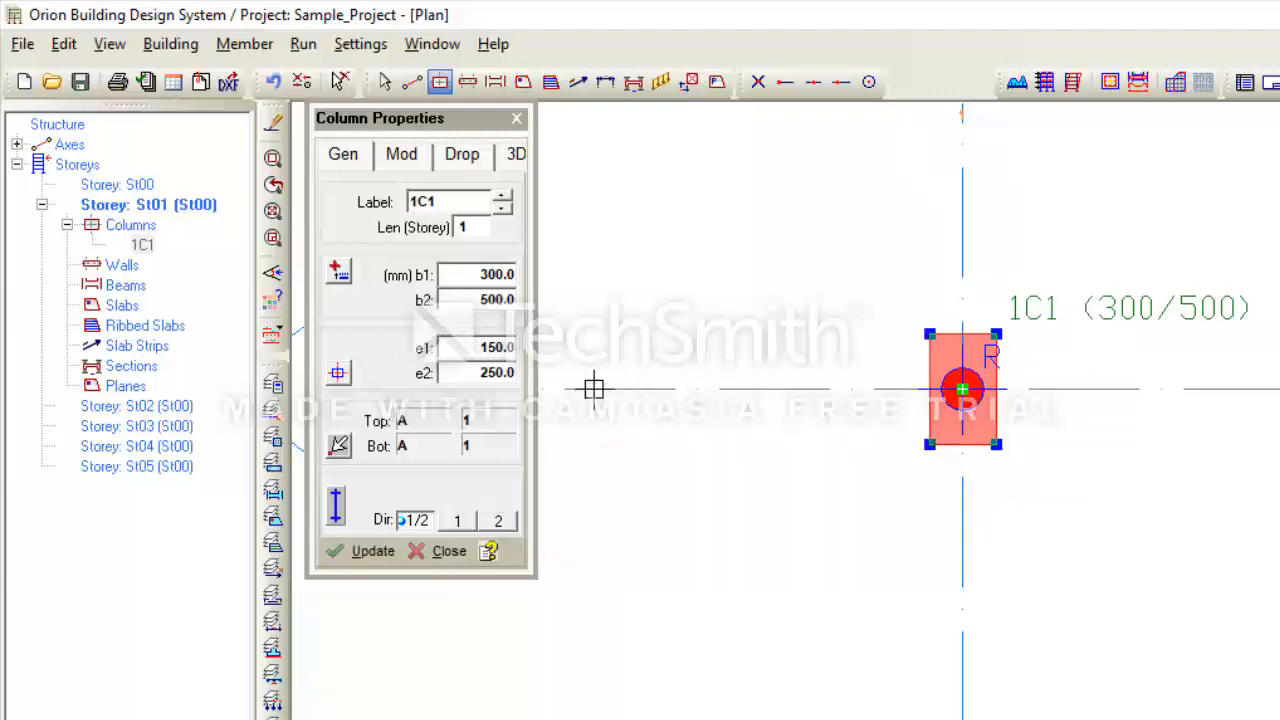
- Update column 1C1's e2 eccentricity to 200 and zoom to see the shift
double_click(488, 372)
text(2)
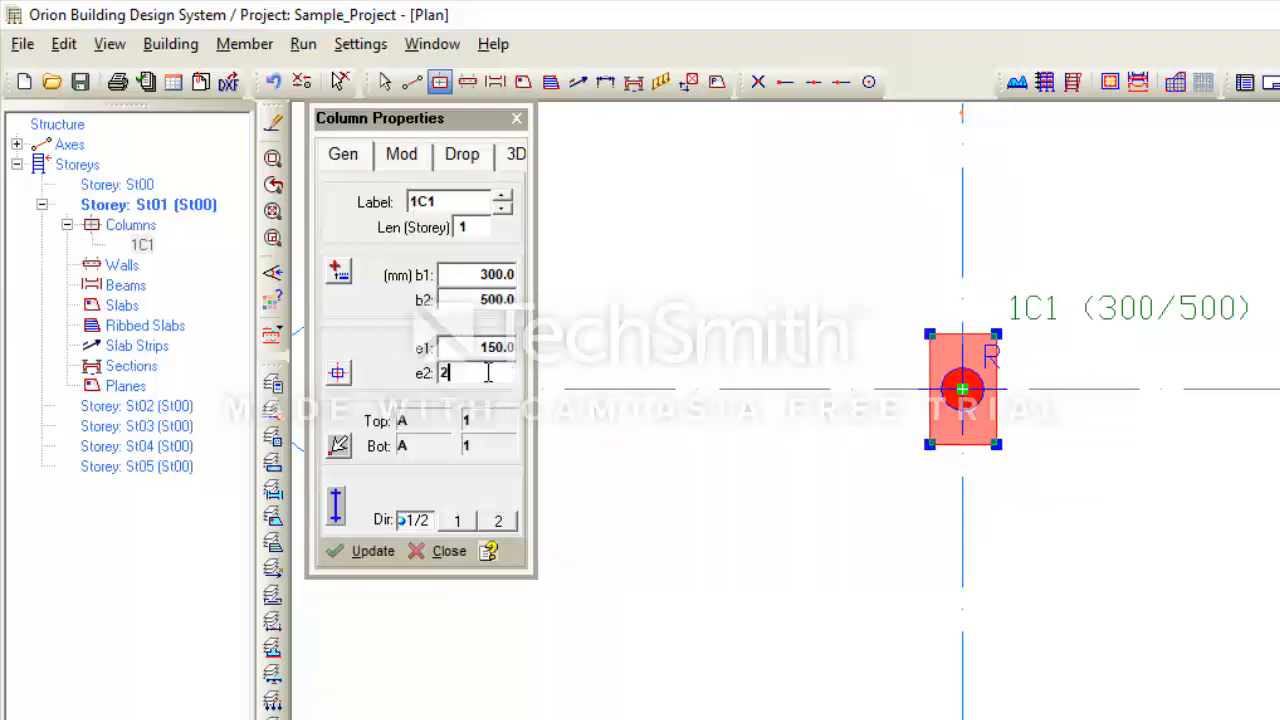
click(362, 553)
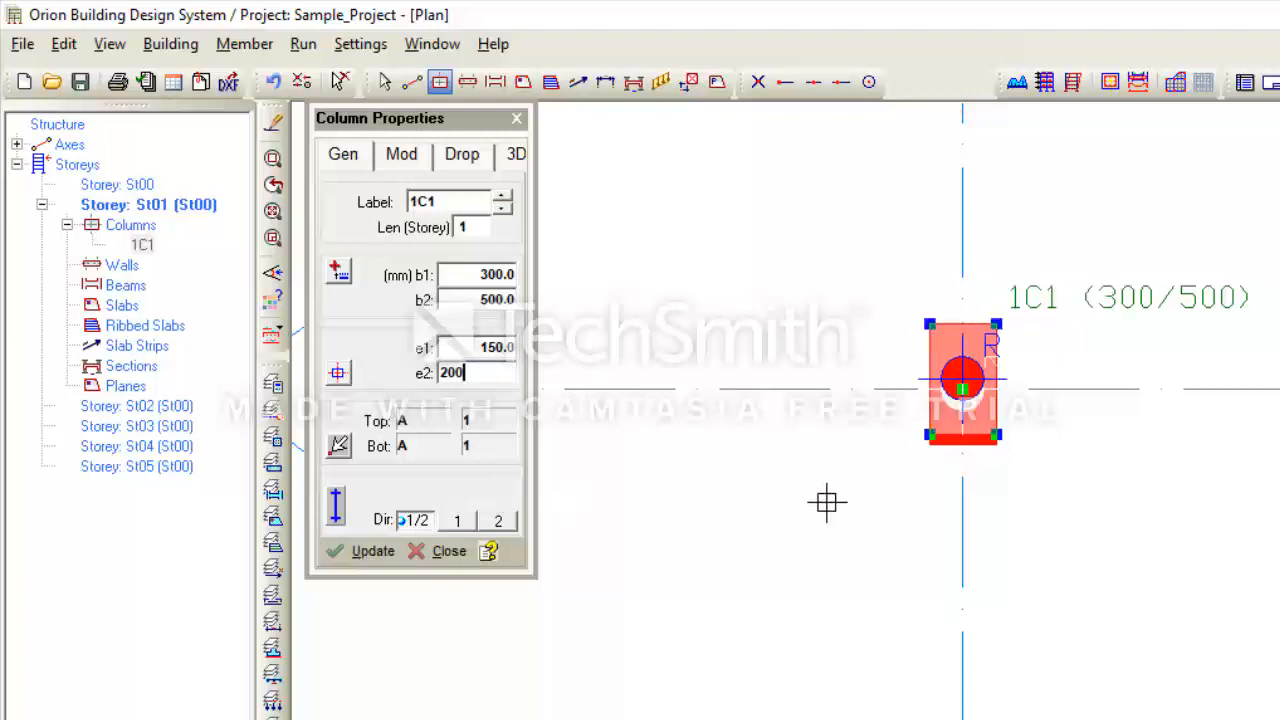
scroll(960, 420, up, 2)
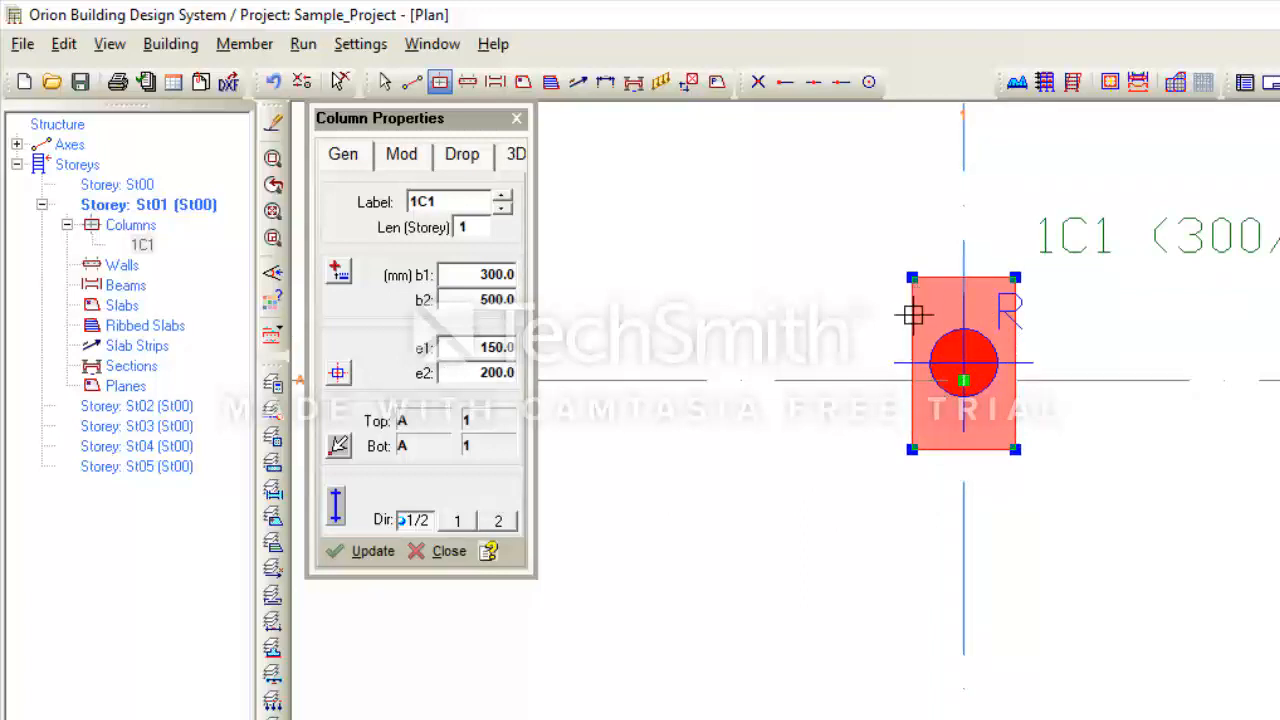
scroll(876, 450, down, 1)
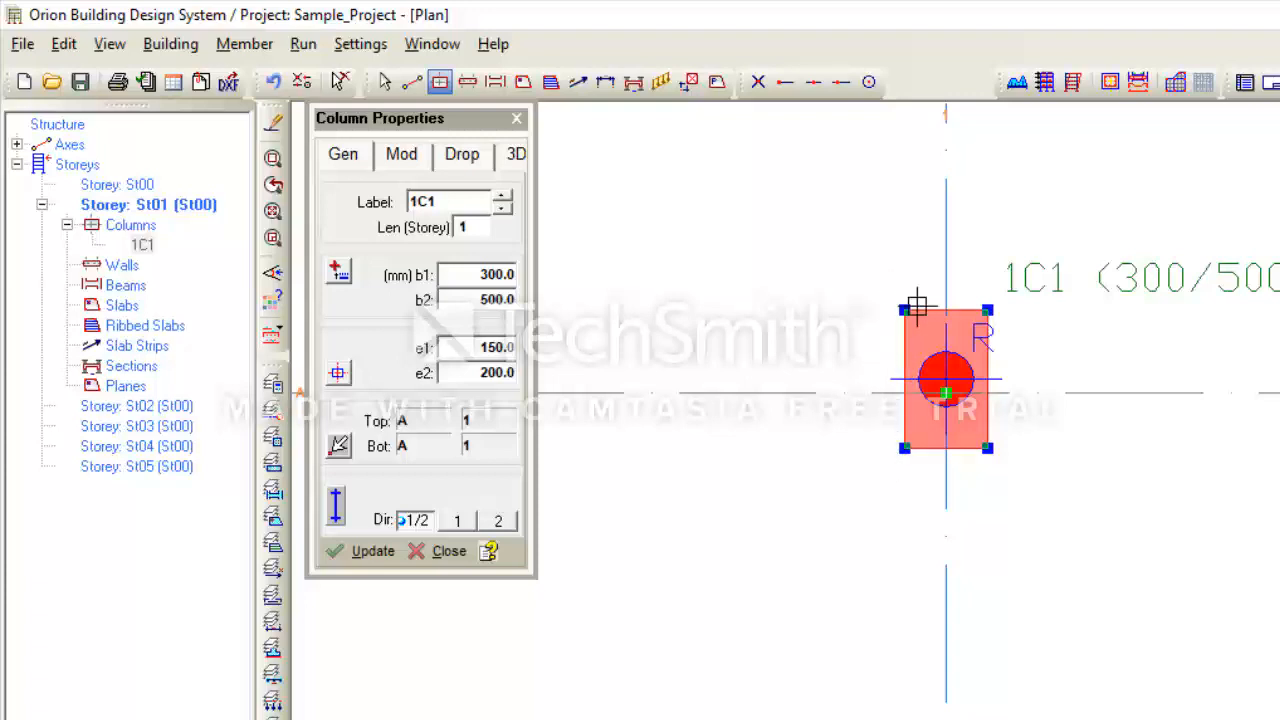
scroll(903, 308, up, 1)
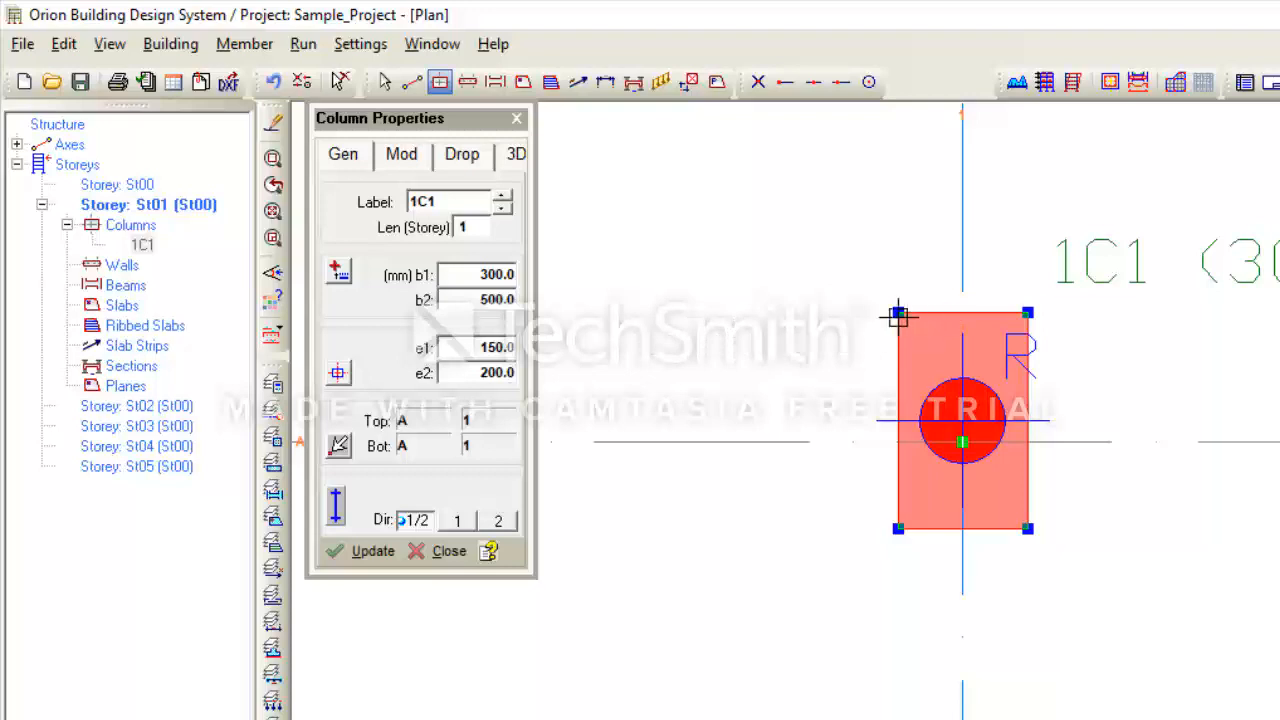
scroll(935, 452, down, 1)
scroll(940, 452, down, 1)
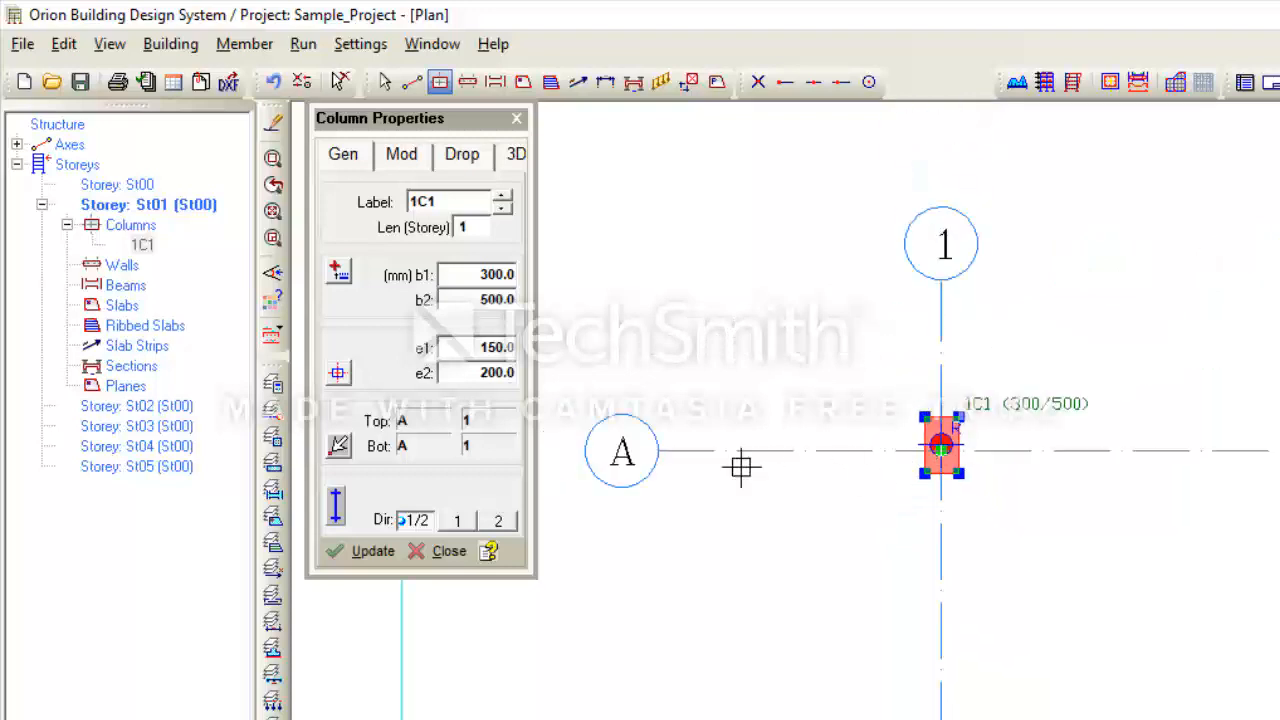
scroll(930, 420, up, 3)
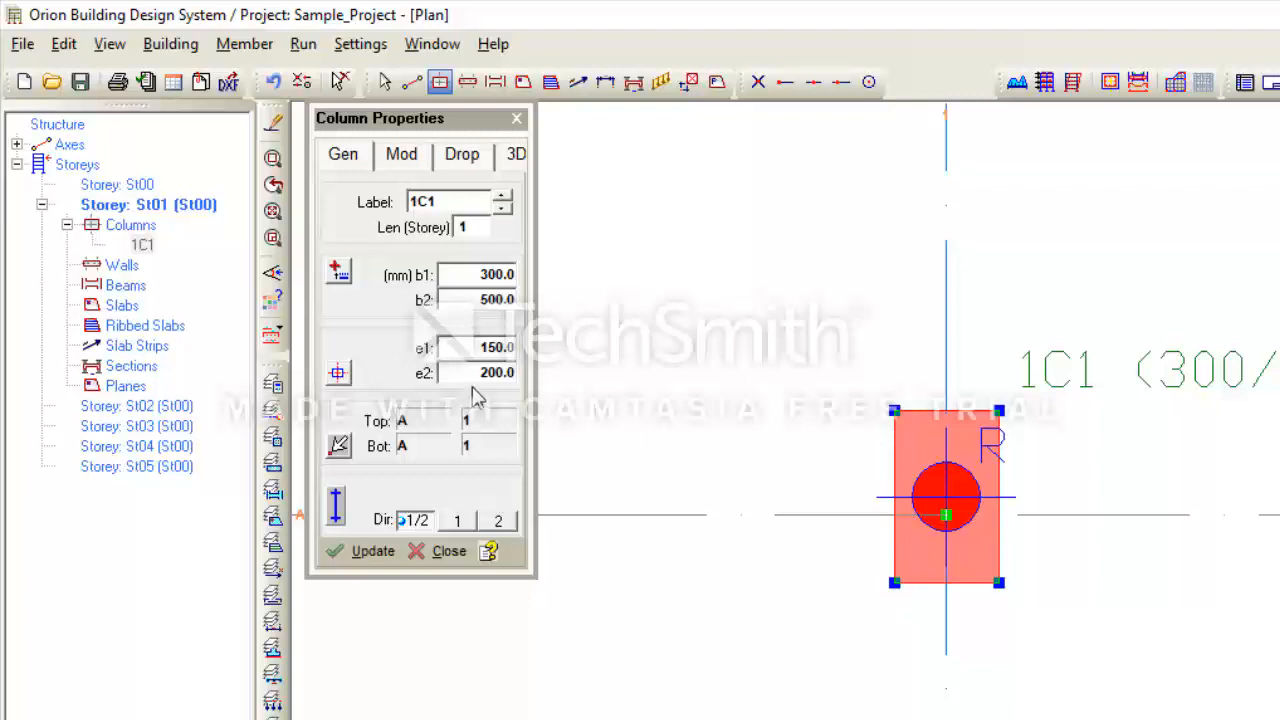
- Raise column 1C1's e2 eccentricity from 200 to 300 and pan to check it
double_click(503, 375)
text(300)
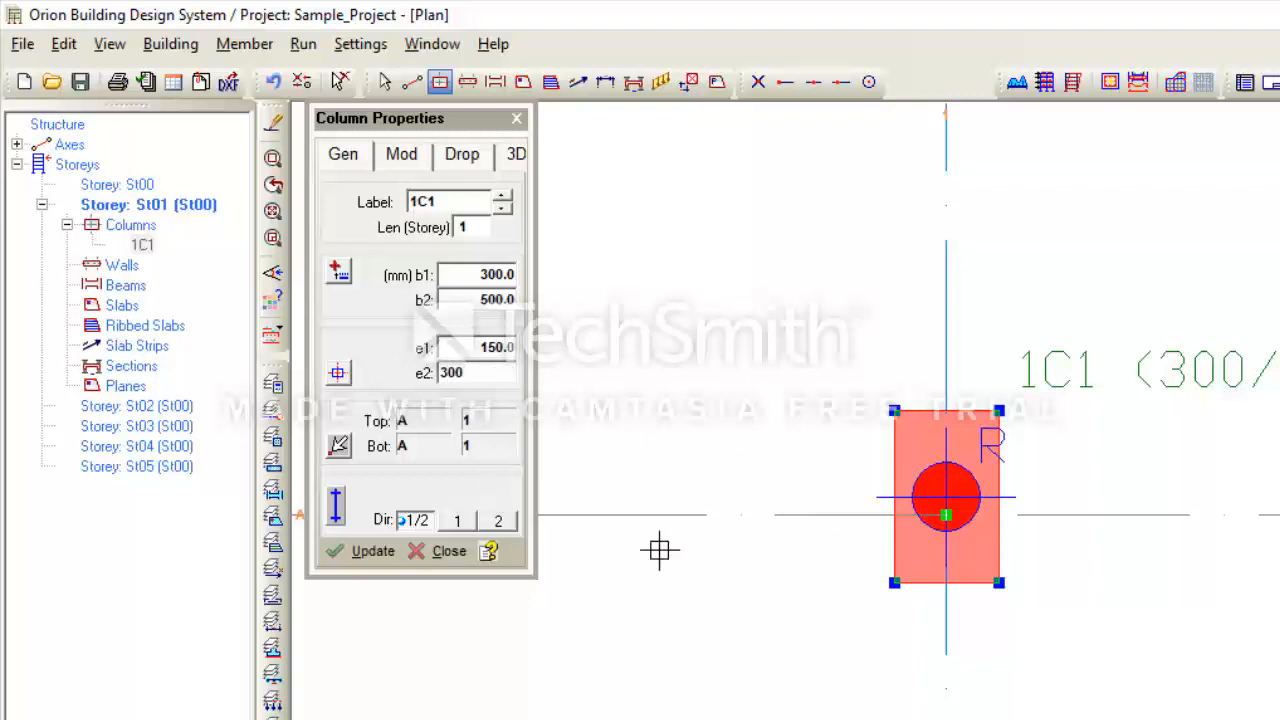
click(365, 553)
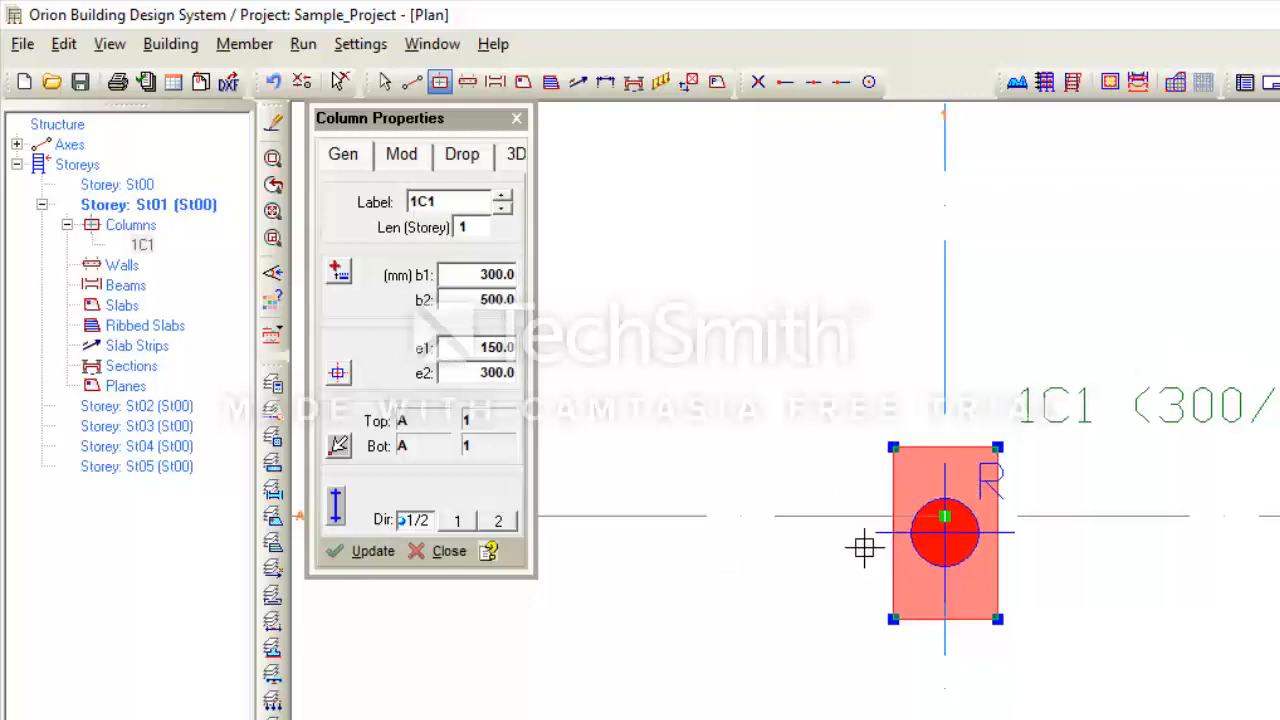
scroll(866, 546, up, 2)
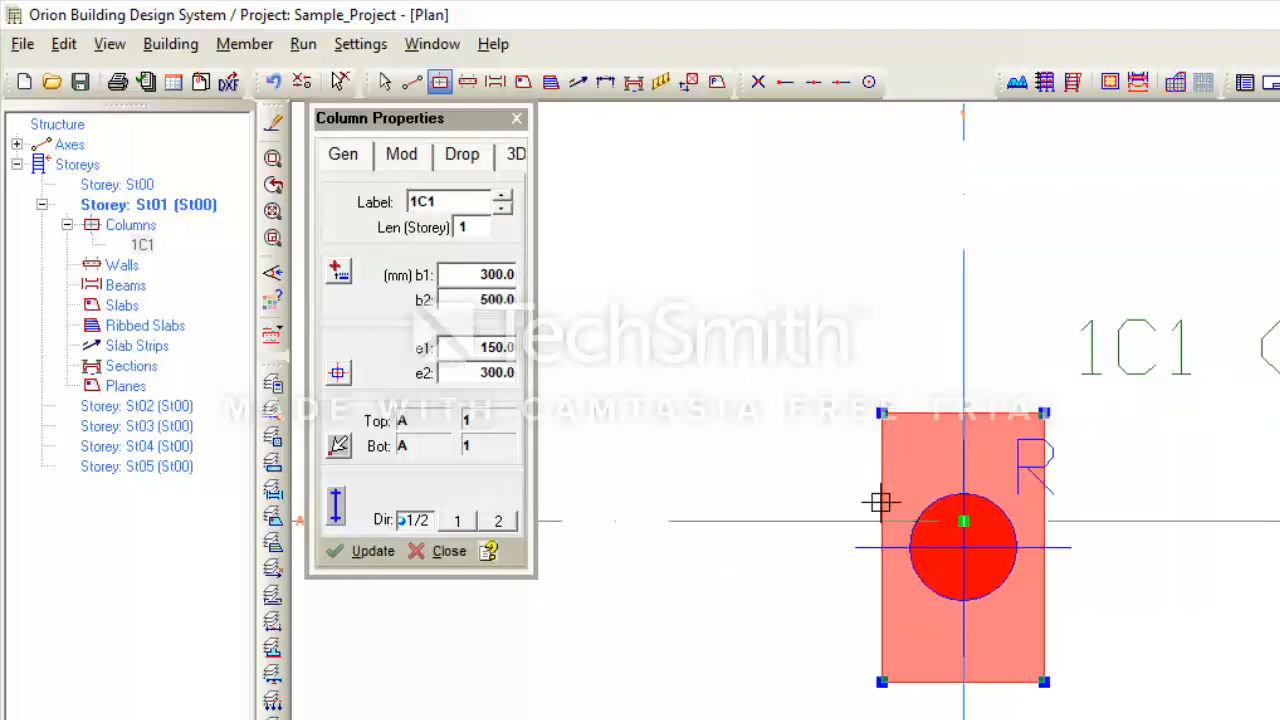
scroll(990, 661, down, 3)
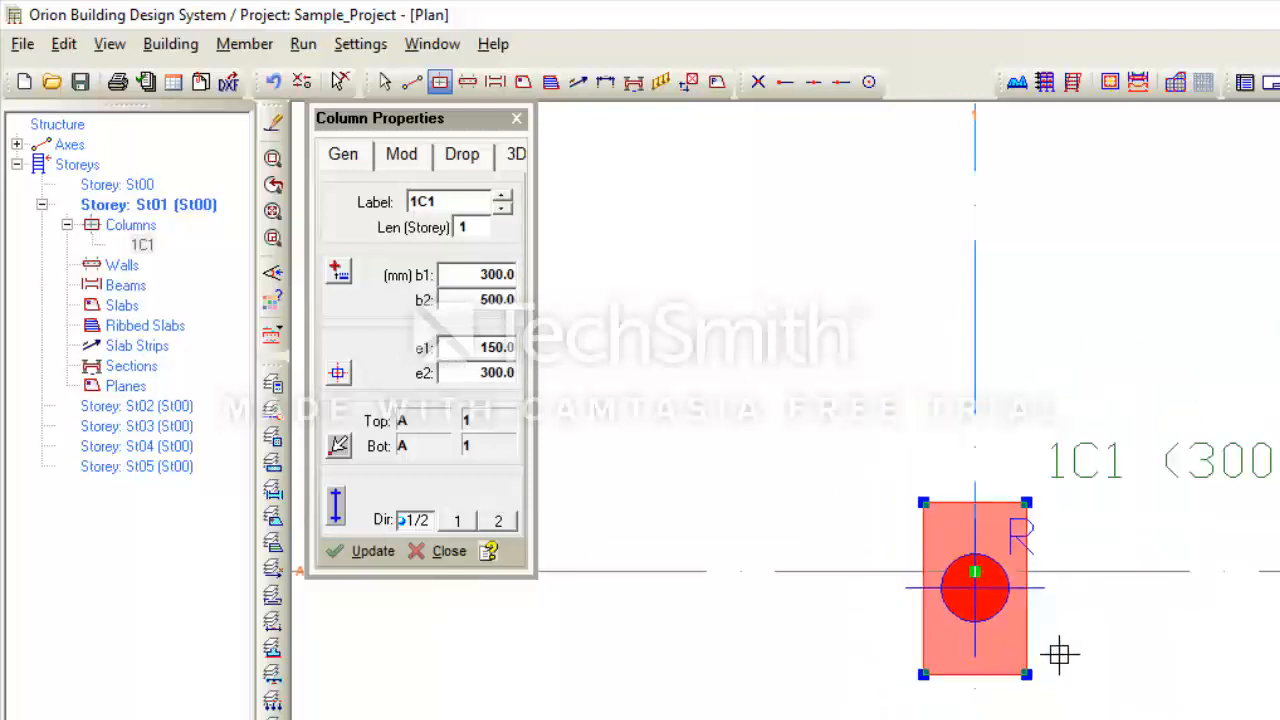
middle_drag(985, 663, 1129, 563)
scroll(1122, 612, up, 2)
scroll(1158, 655, down, 1)
scroll(1189, 671, up, 1)
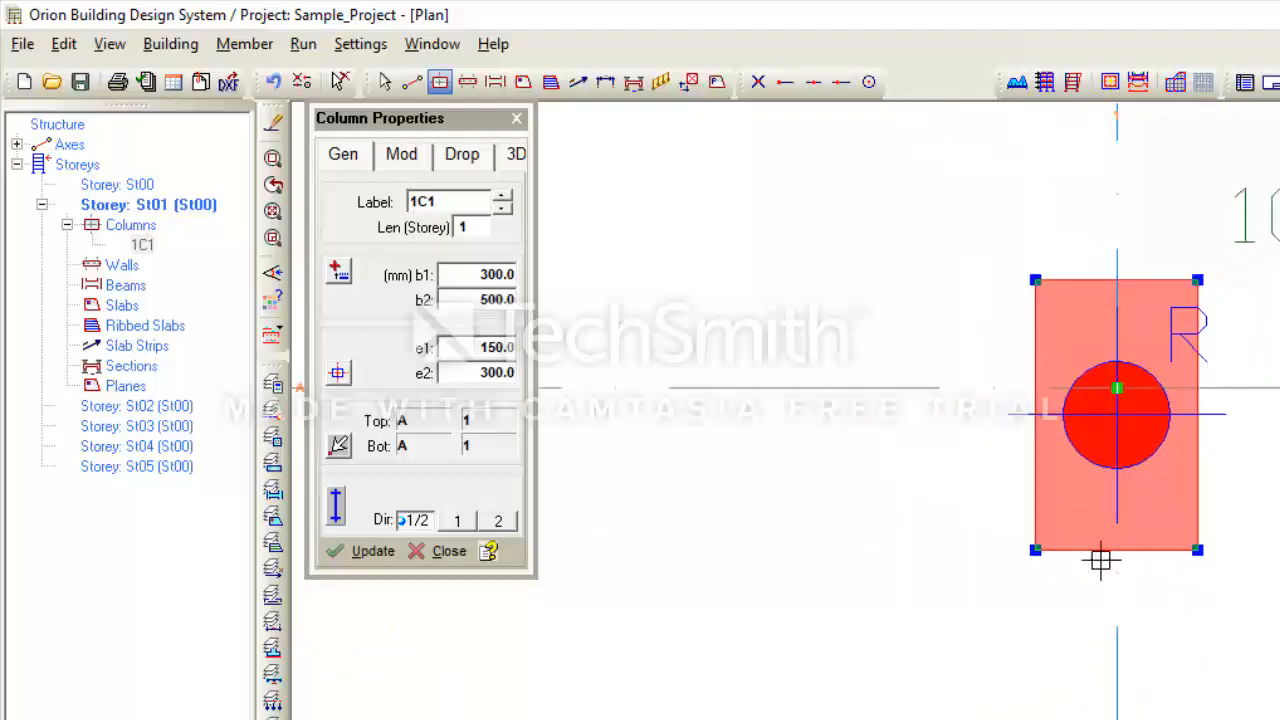
scroll(1145, 480, down, 3)
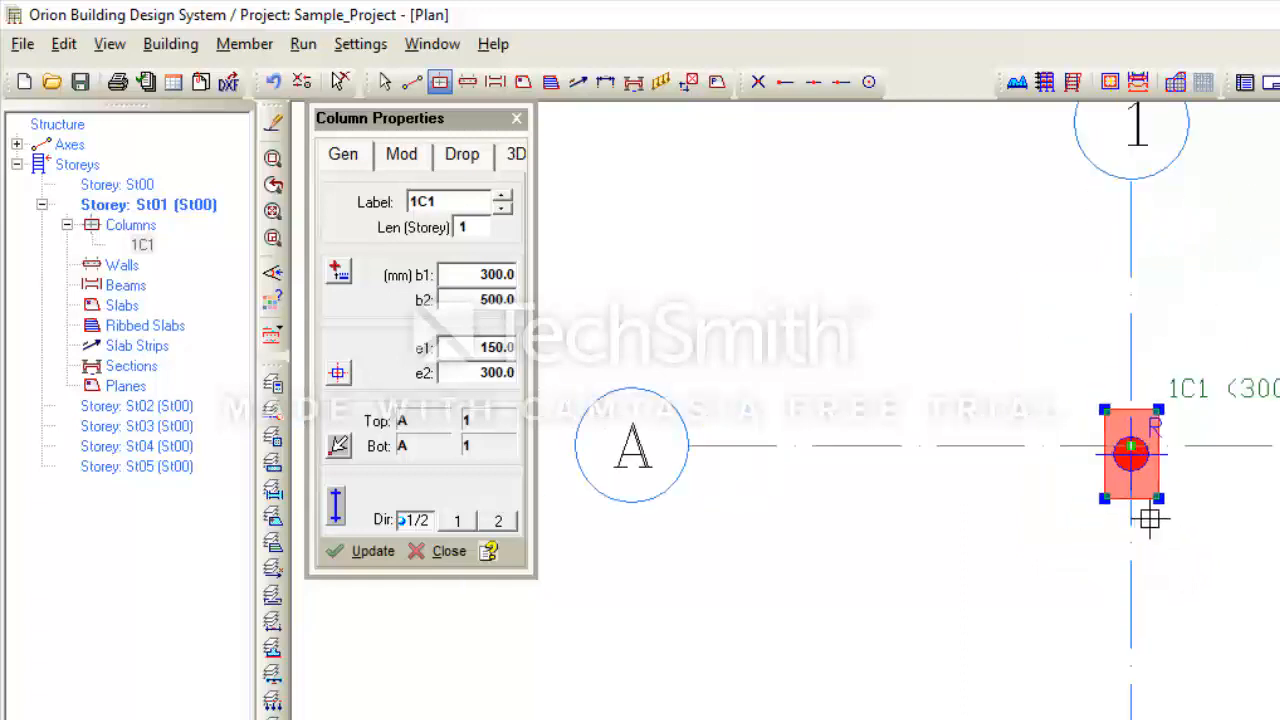
scroll(1146, 517, up, 2)
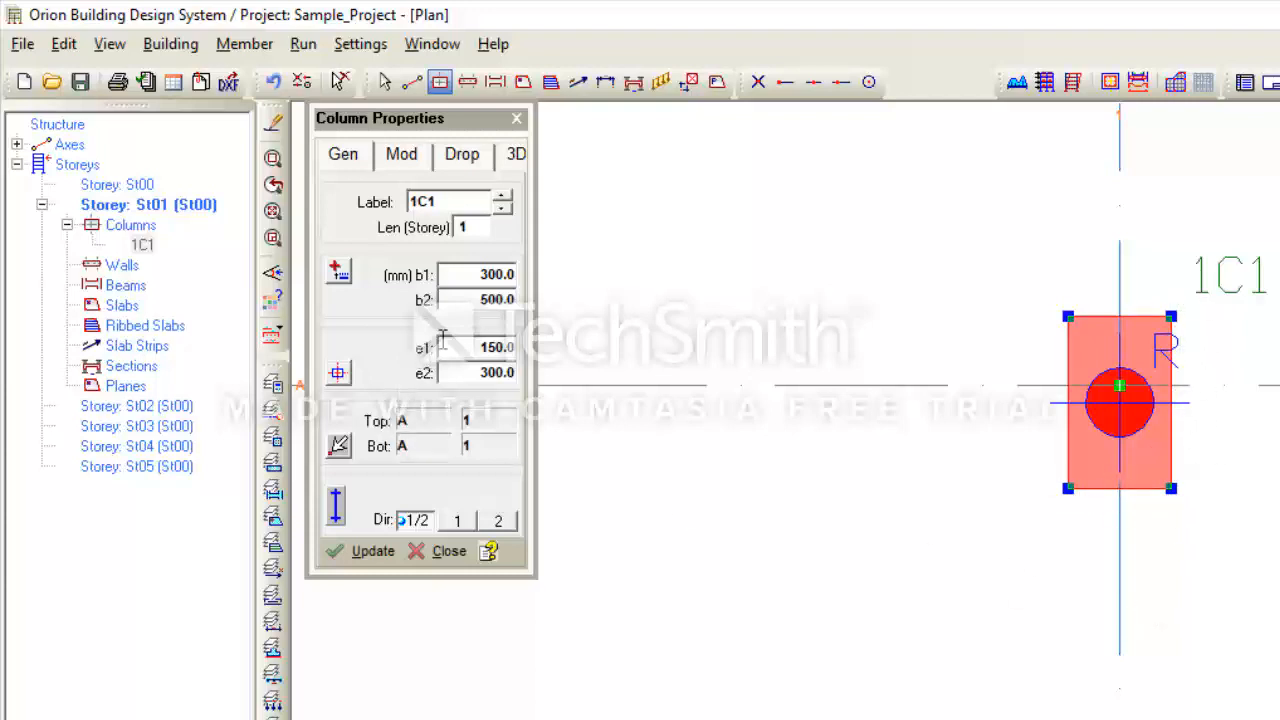
- Update column 1C1's e1 eccentricity to 300, matching e2
drag(442, 347, 536, 350)
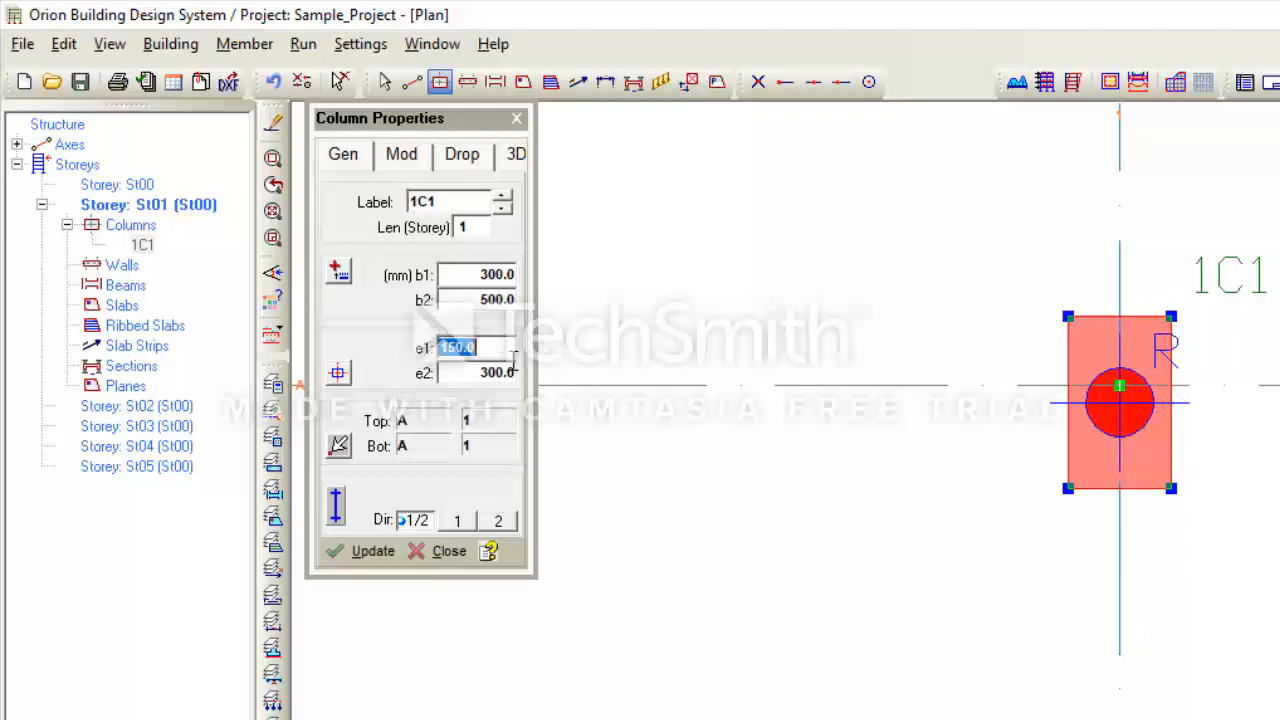
text(300)
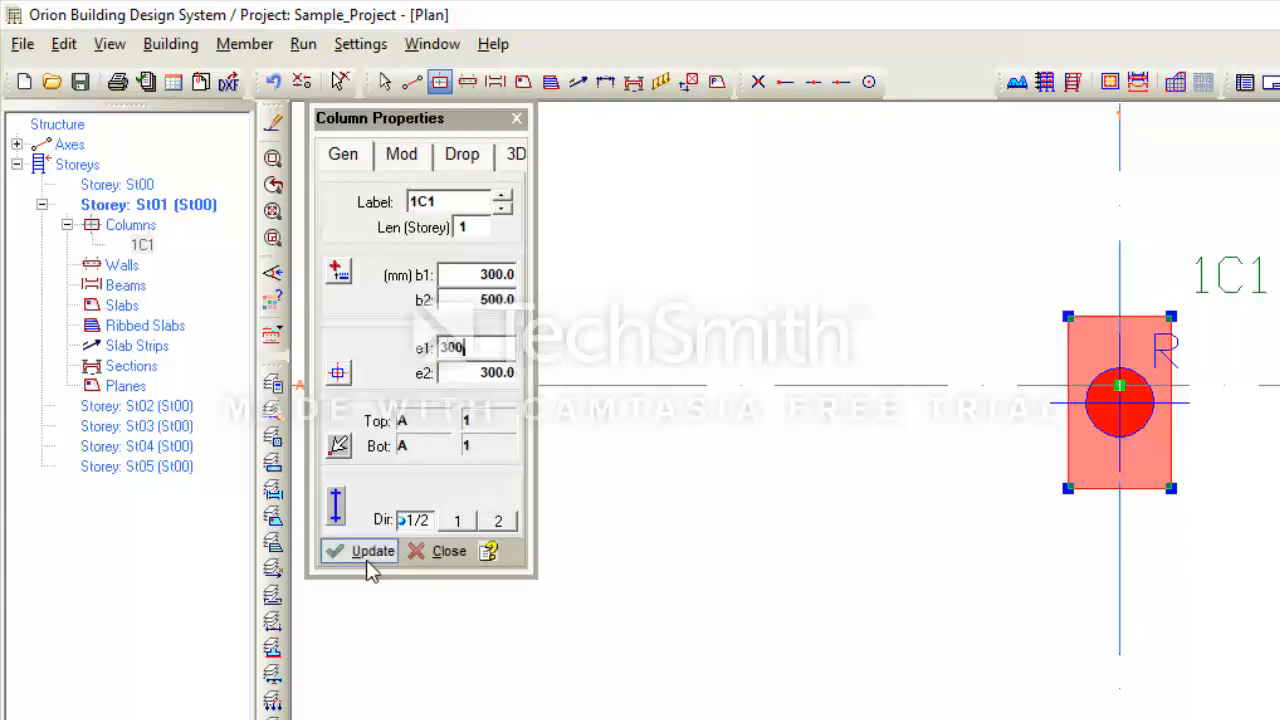
click(370, 551)
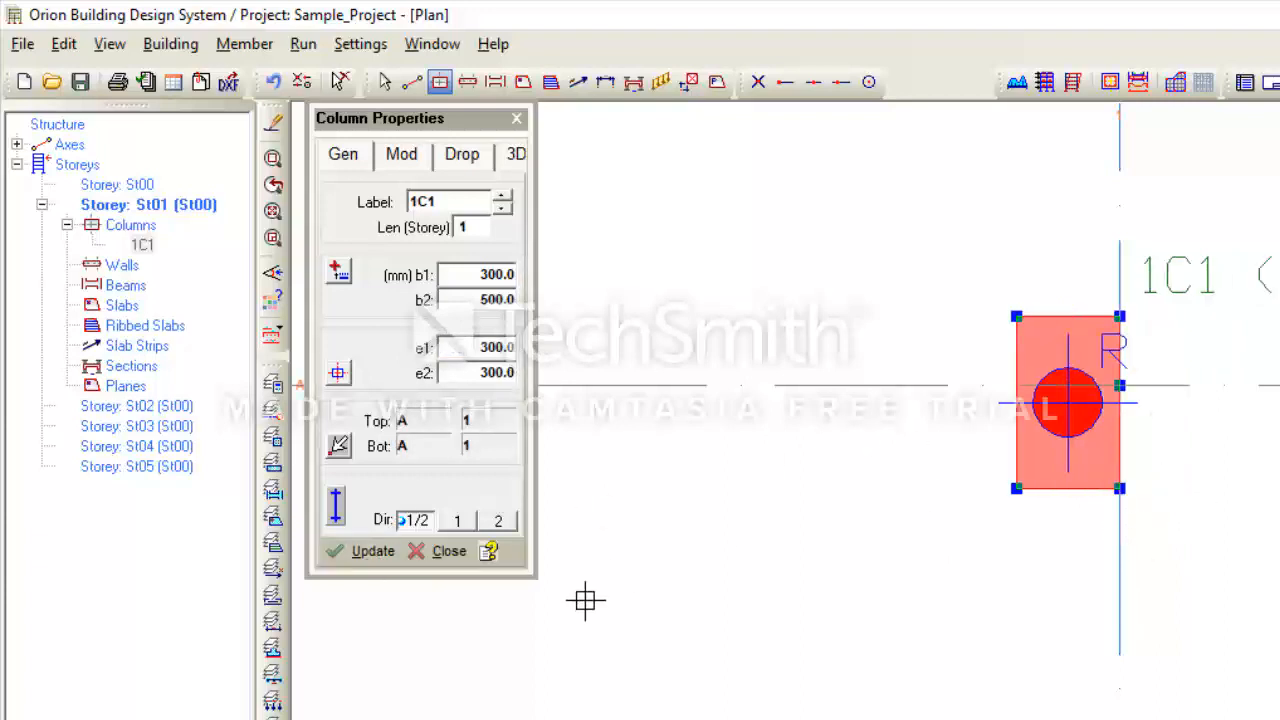
double_click(480, 347)
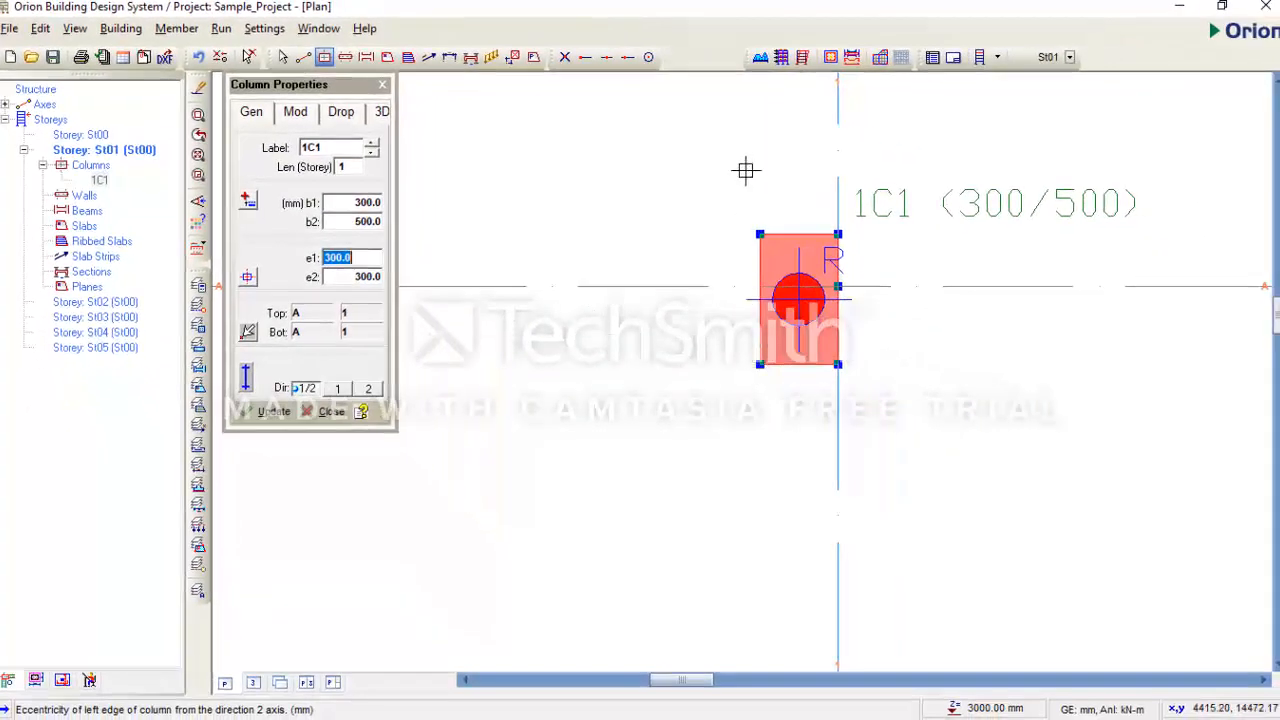
- Set e1 to 0.0 so column 1C1's edge sits on axis 1, e2 staying 300
text(0)
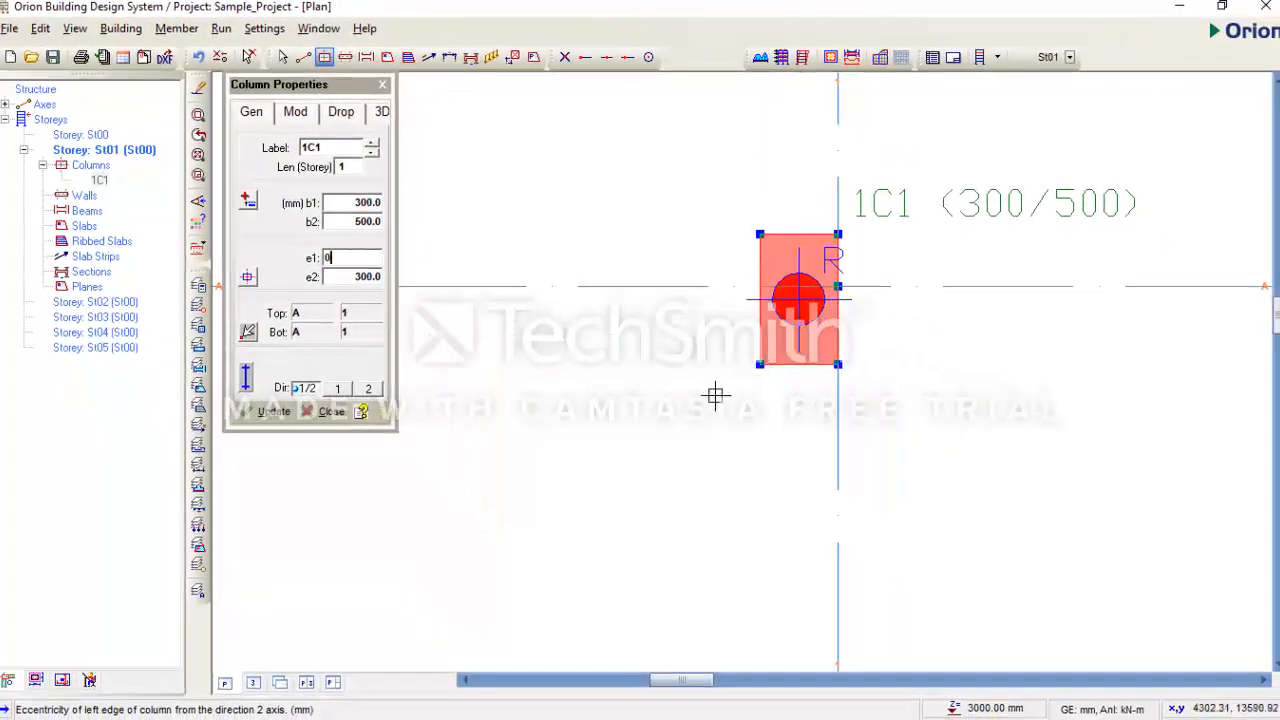
click(274, 411)
scroll(929, 420, down, 1)
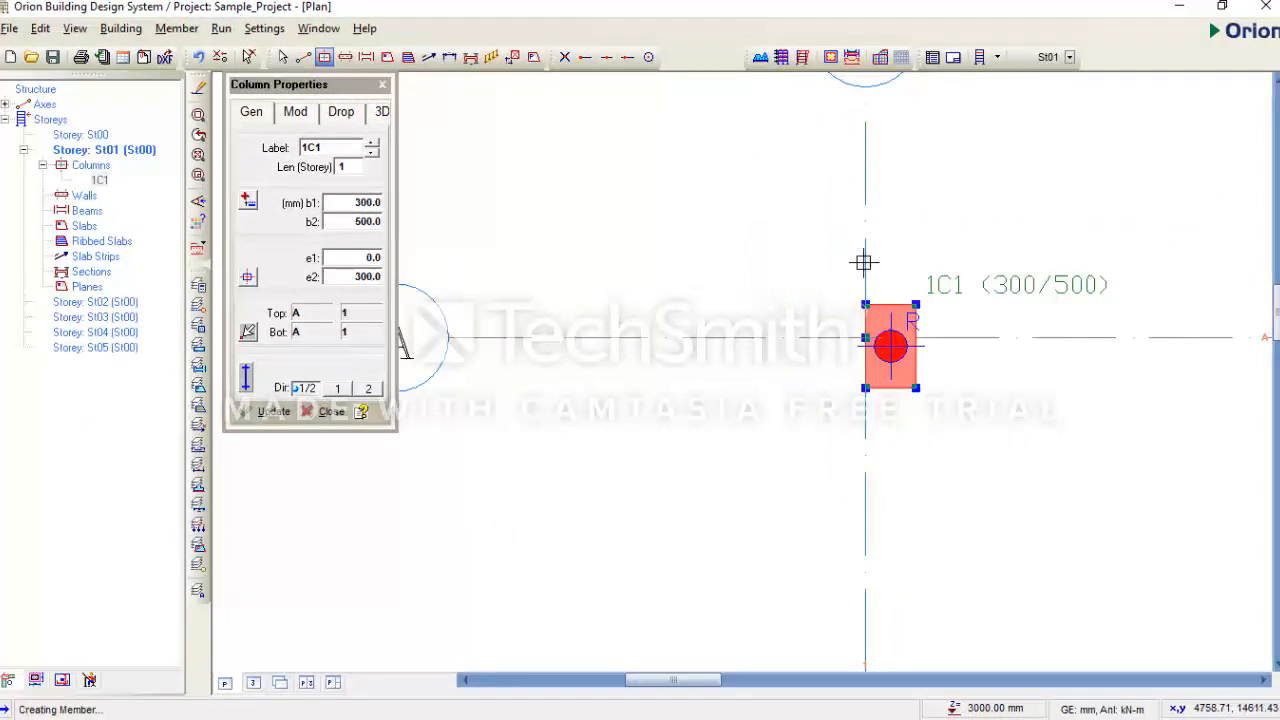
scroll(864, 262, down, 1)
scroll(845, 387, up, 1)
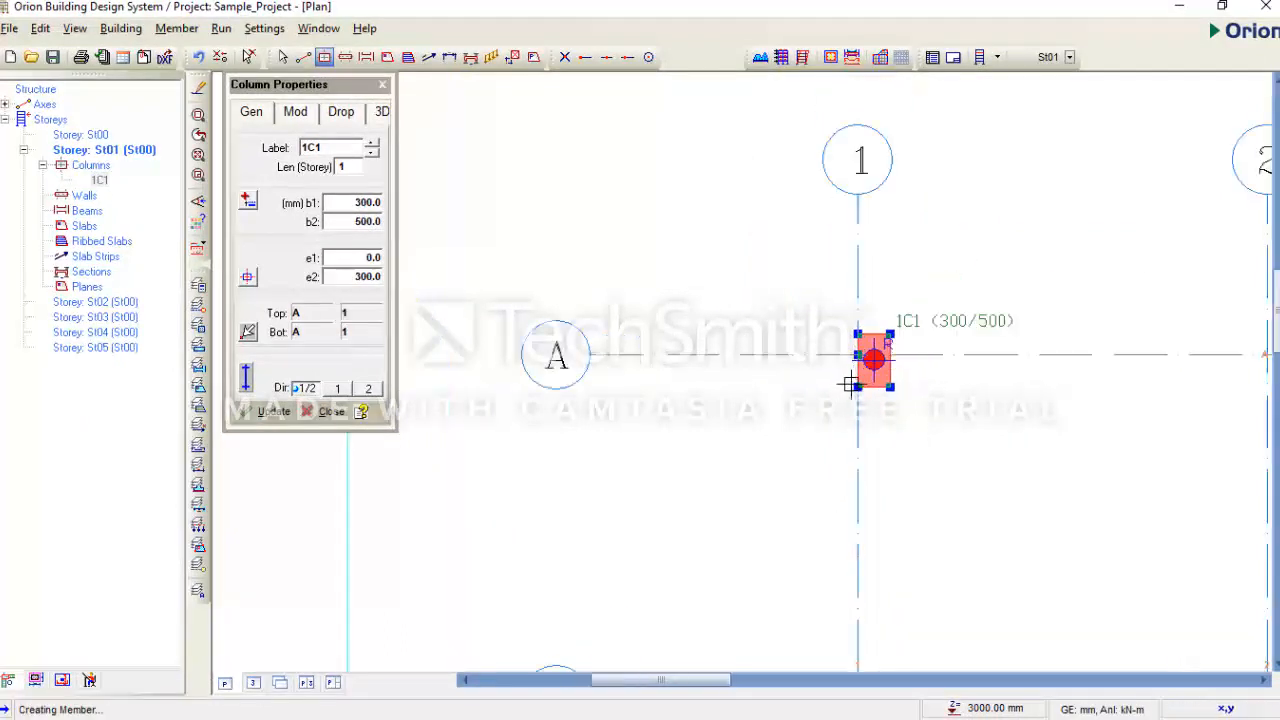
scroll(898, 389, up, 2)
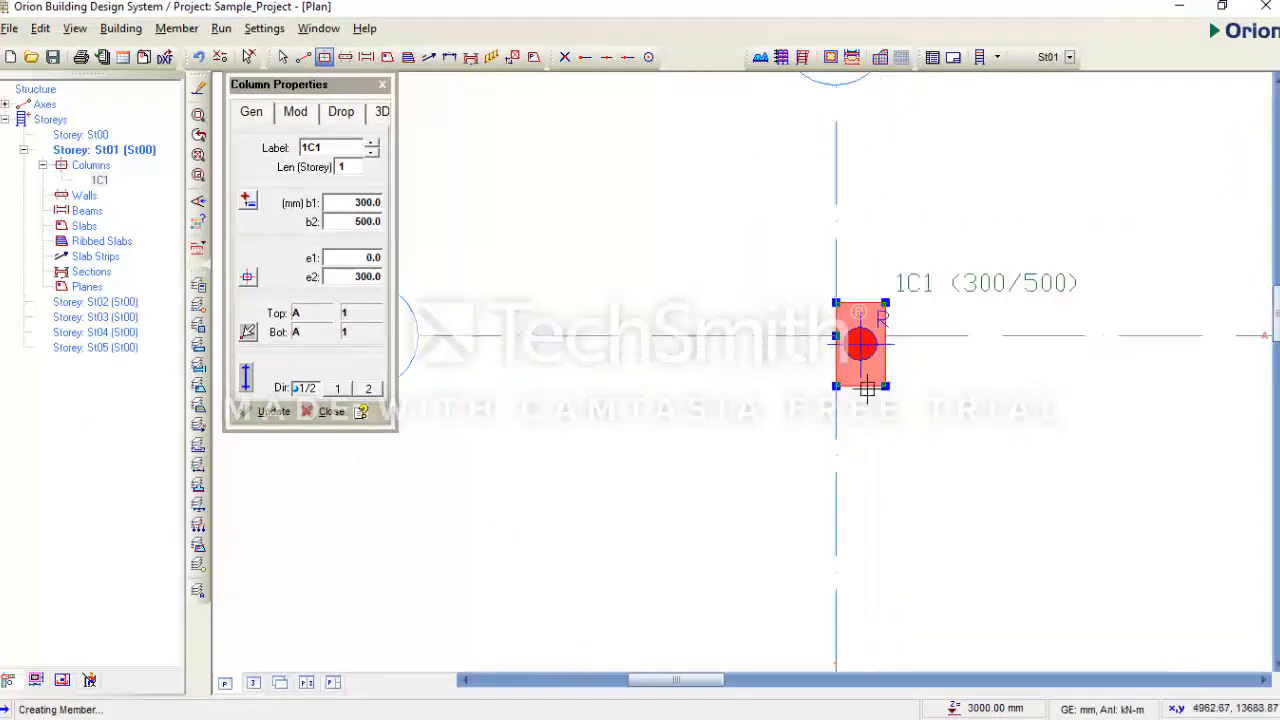
scroll(868, 390, down, 2)
scroll(868, 390, up, 2)
scroll(805, 364, down, 1)
scroll(808, 360, down, 1)
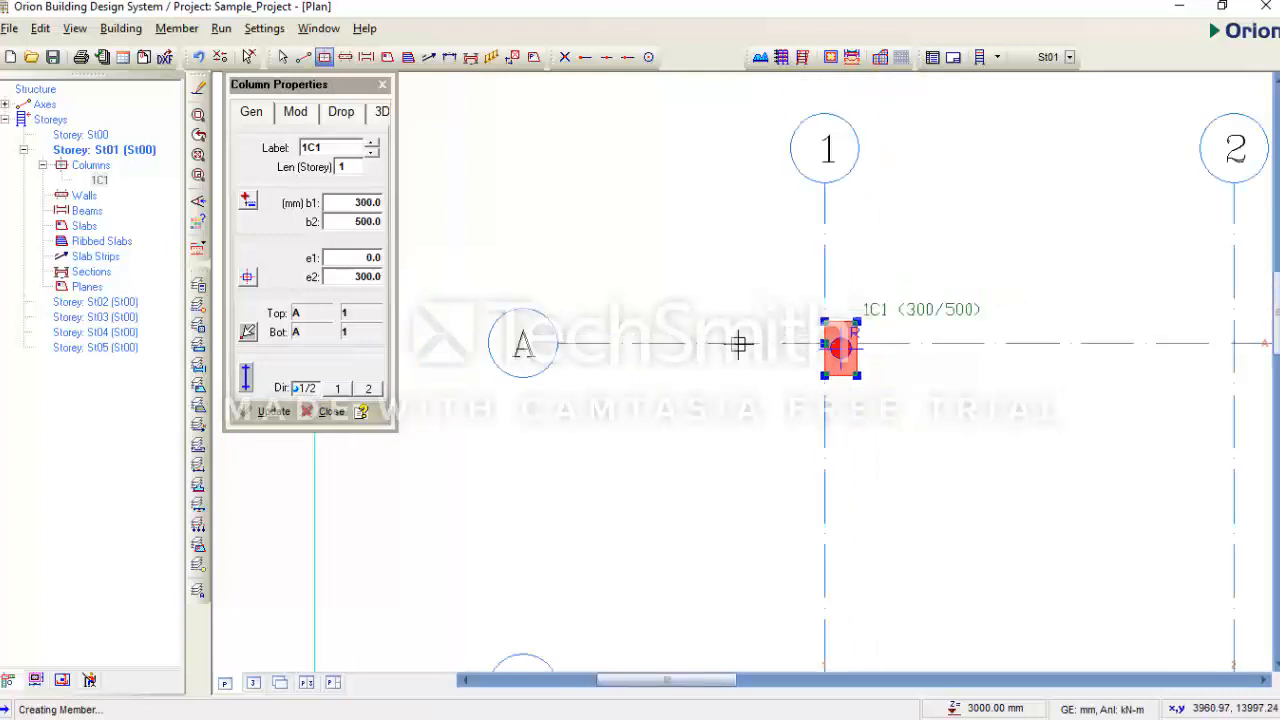
scroll(800, 375, up, 2)
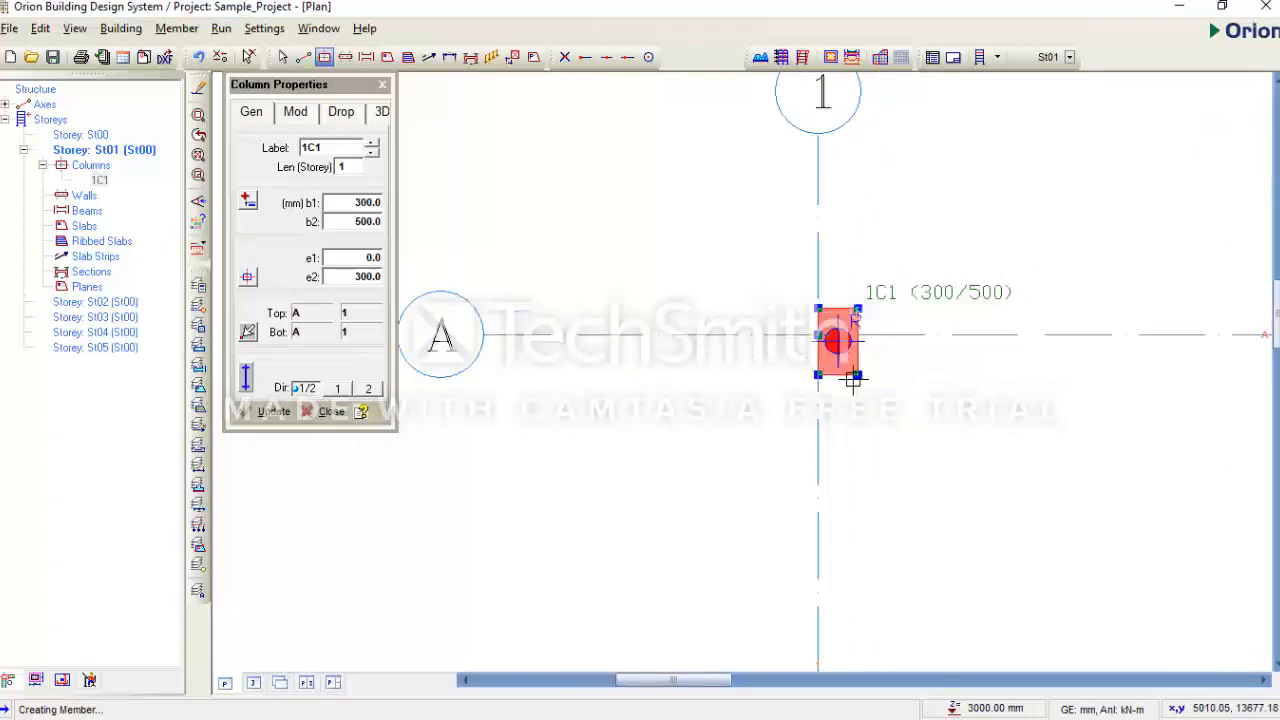
click(378, 281)
- Set column 1C1's e2 eccentricity to 0.0 and check its new position at A/1
text(0)
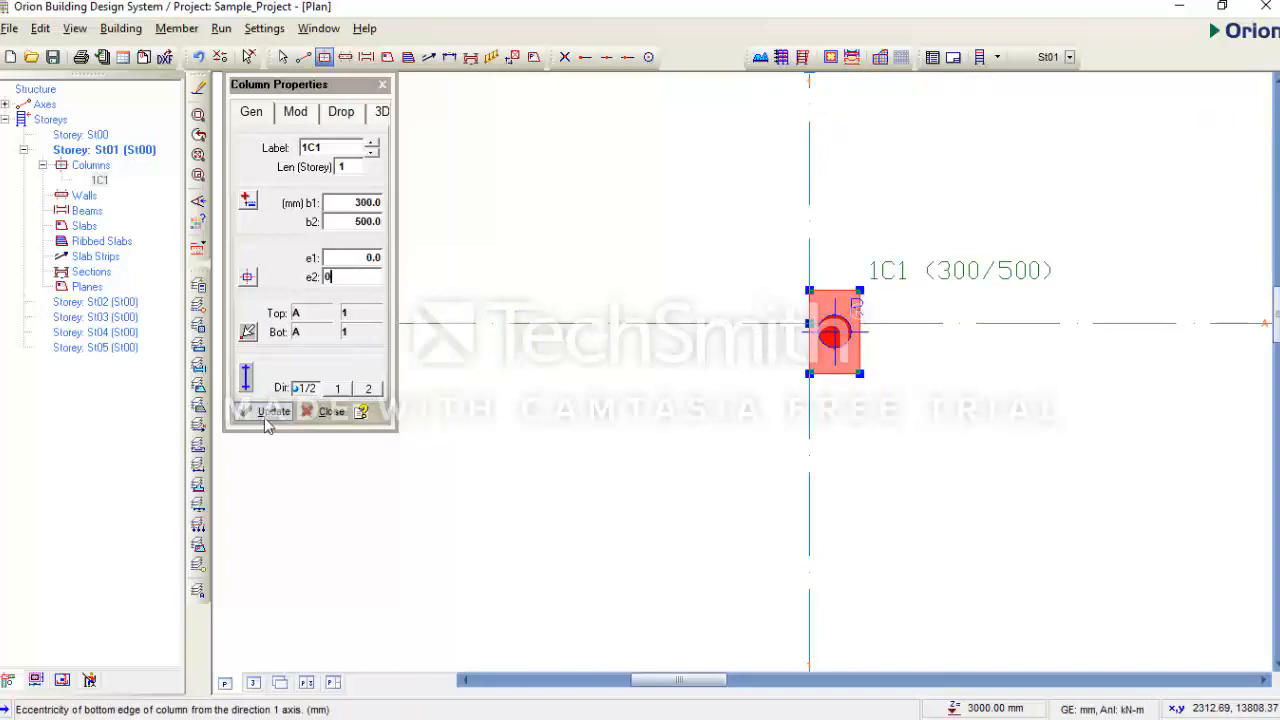
click(270, 411)
scroll(963, 405, down, 1)
scroll(851, 408, down, 2)
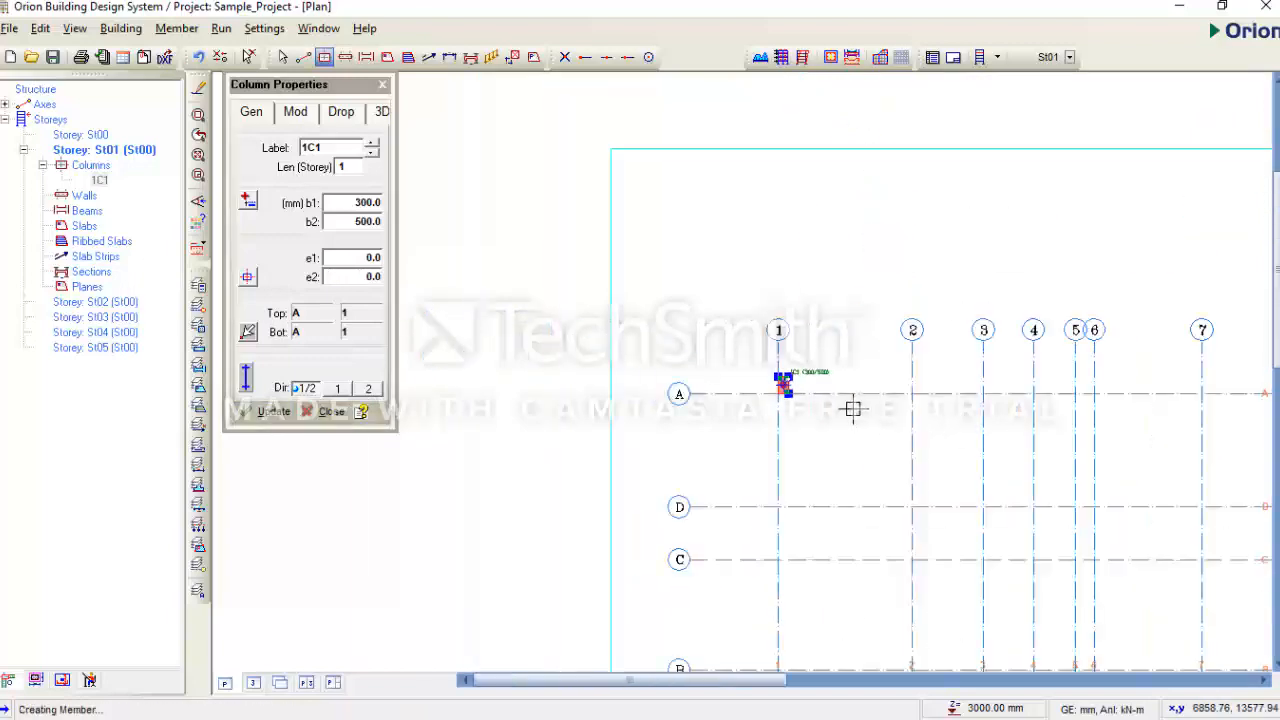
scroll(891, 400, up, 1)
scroll(849, 397, down, 1)
middle_drag(911, 400, 837, 409)
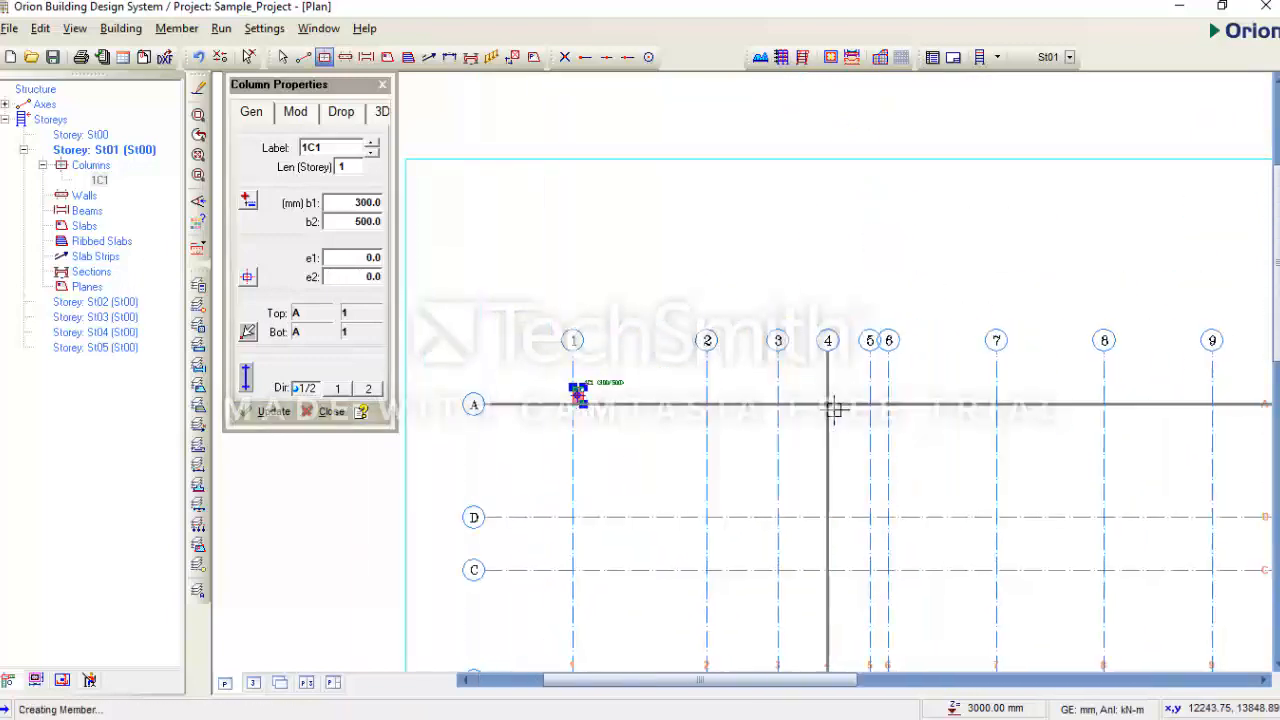
scroll(591, 400, up, 2)
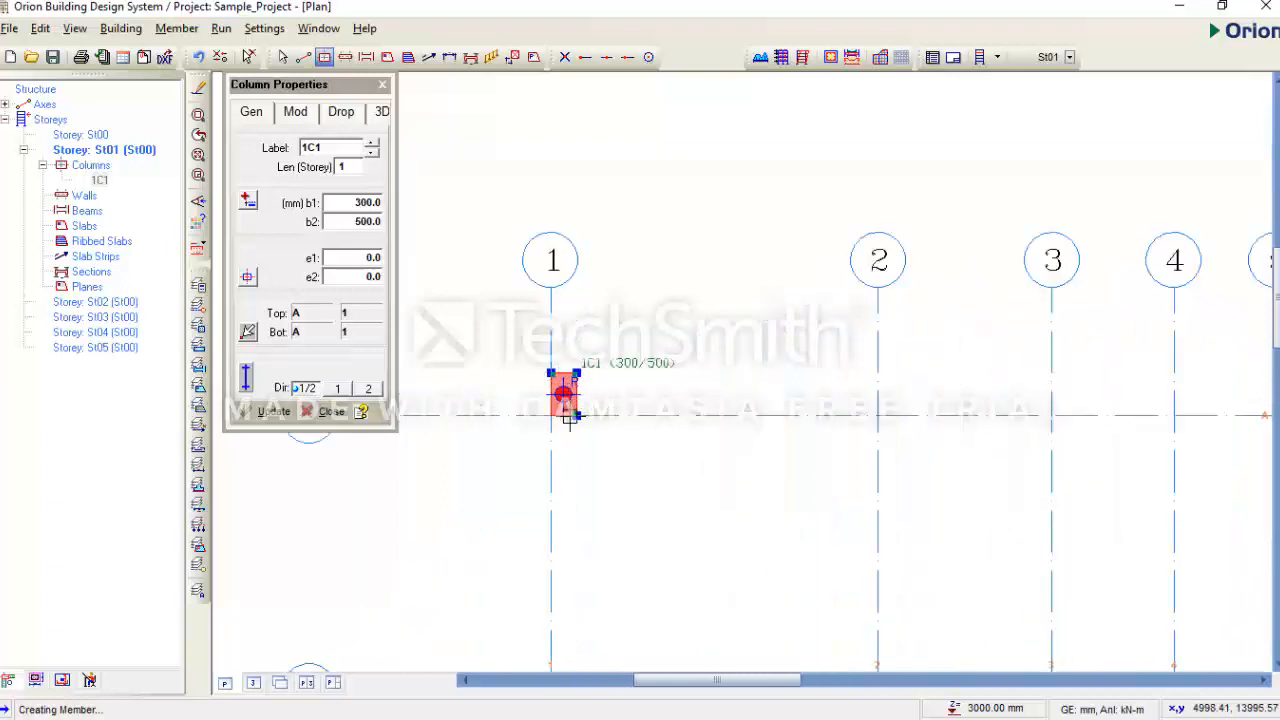
- Delete column 1C1 from A/1 on St01 and start a new column
key(Delete)
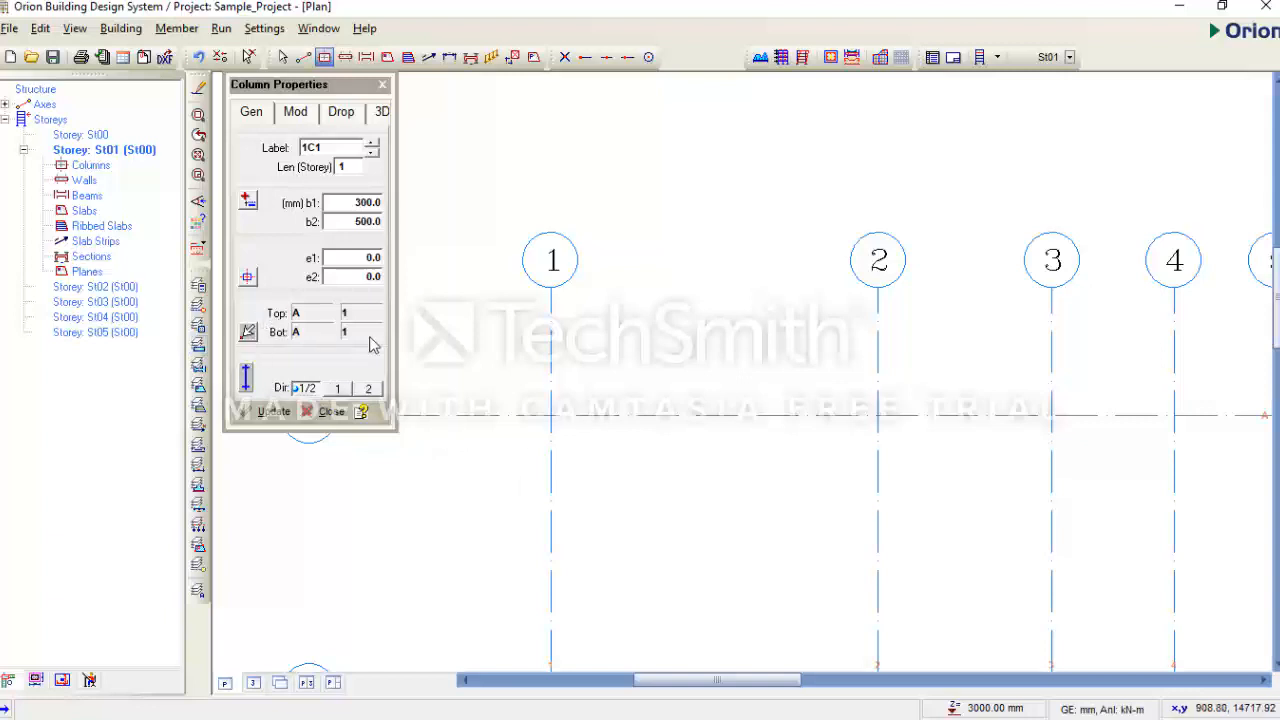
scroll(714, 360, down, 2)
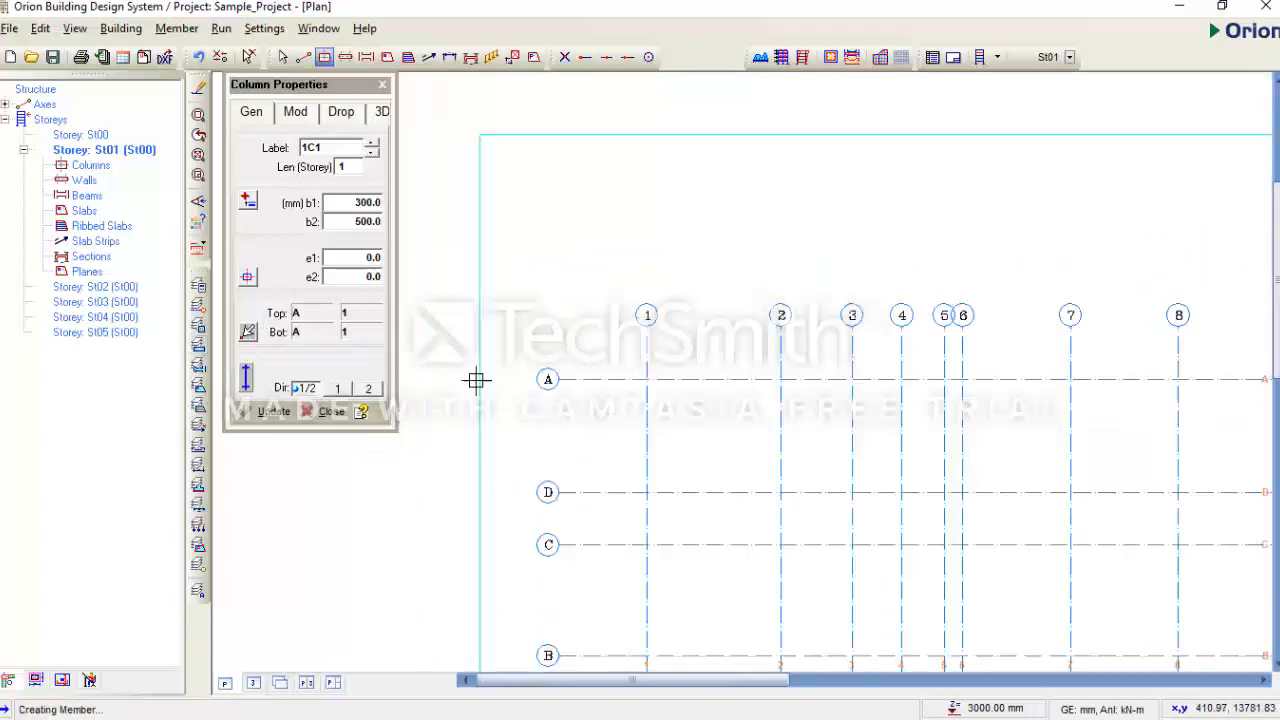
click(381, 86)
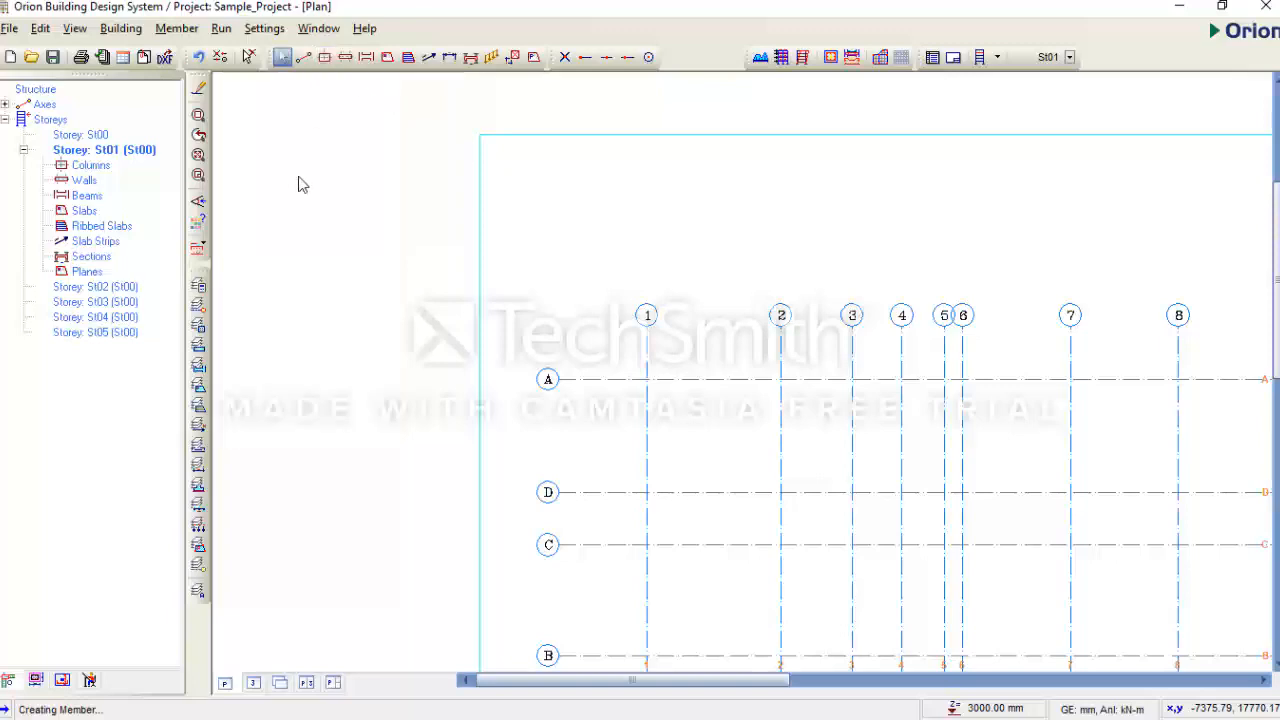
click(324, 57)
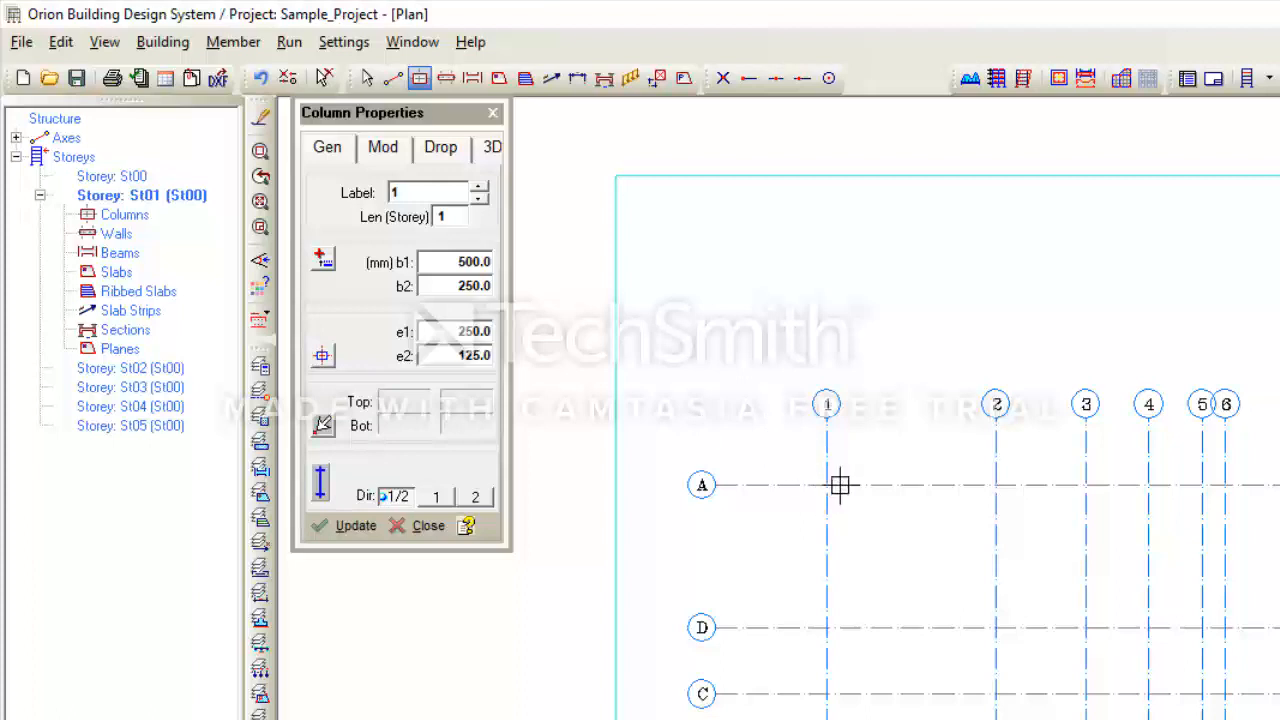
- Centre the 500 × 250 column, then set eccentricities e1 300.0 and e2 129.0
click(324, 359)
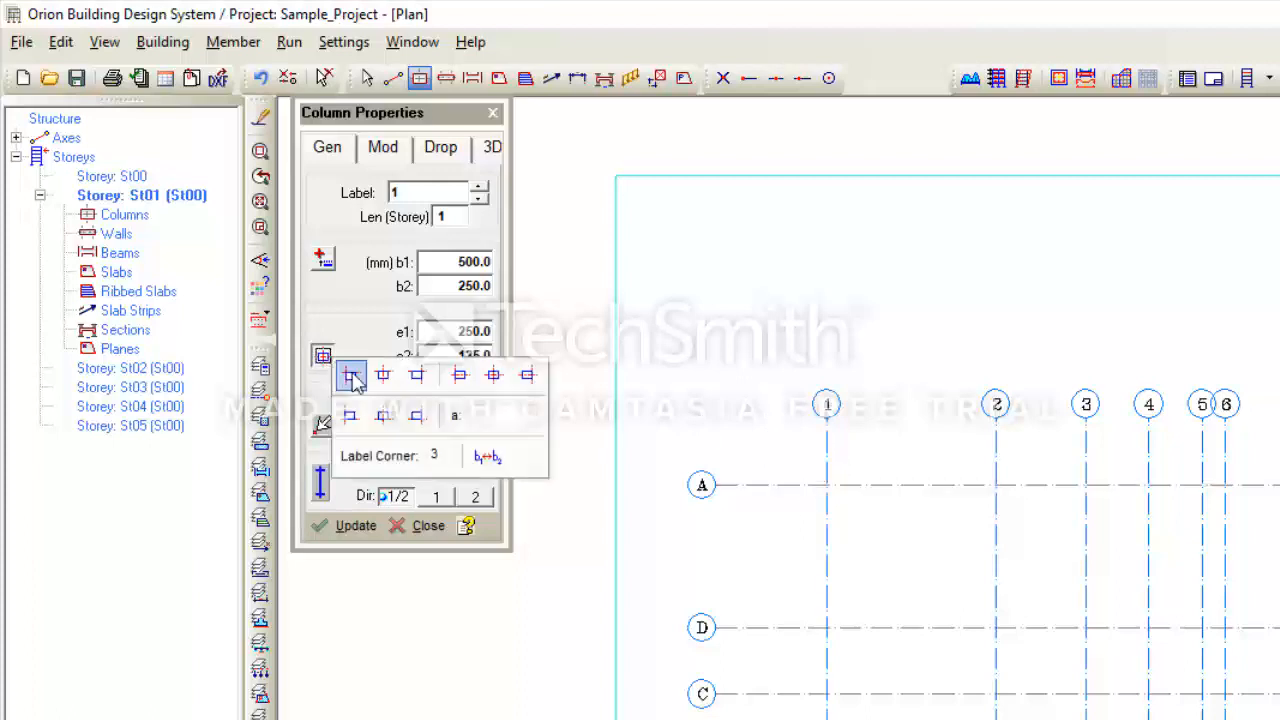
click(496, 380)
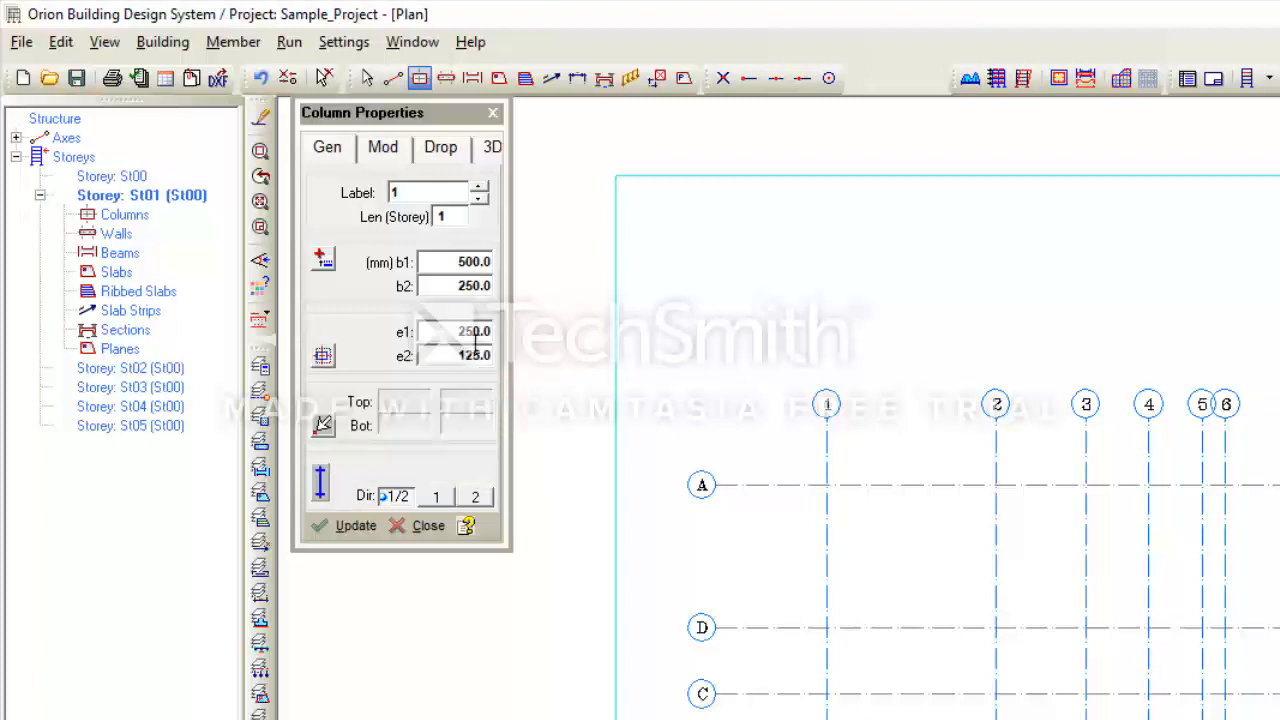
click(482, 332)
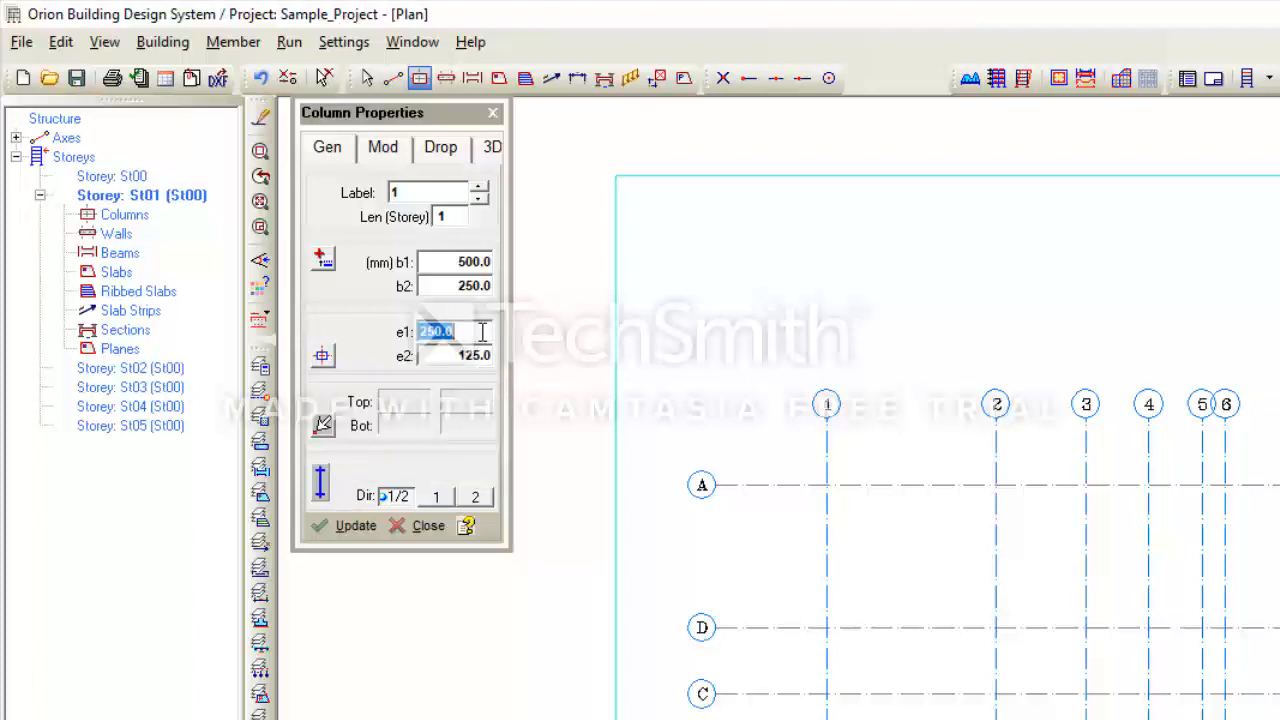
text(300)
click(481, 358)
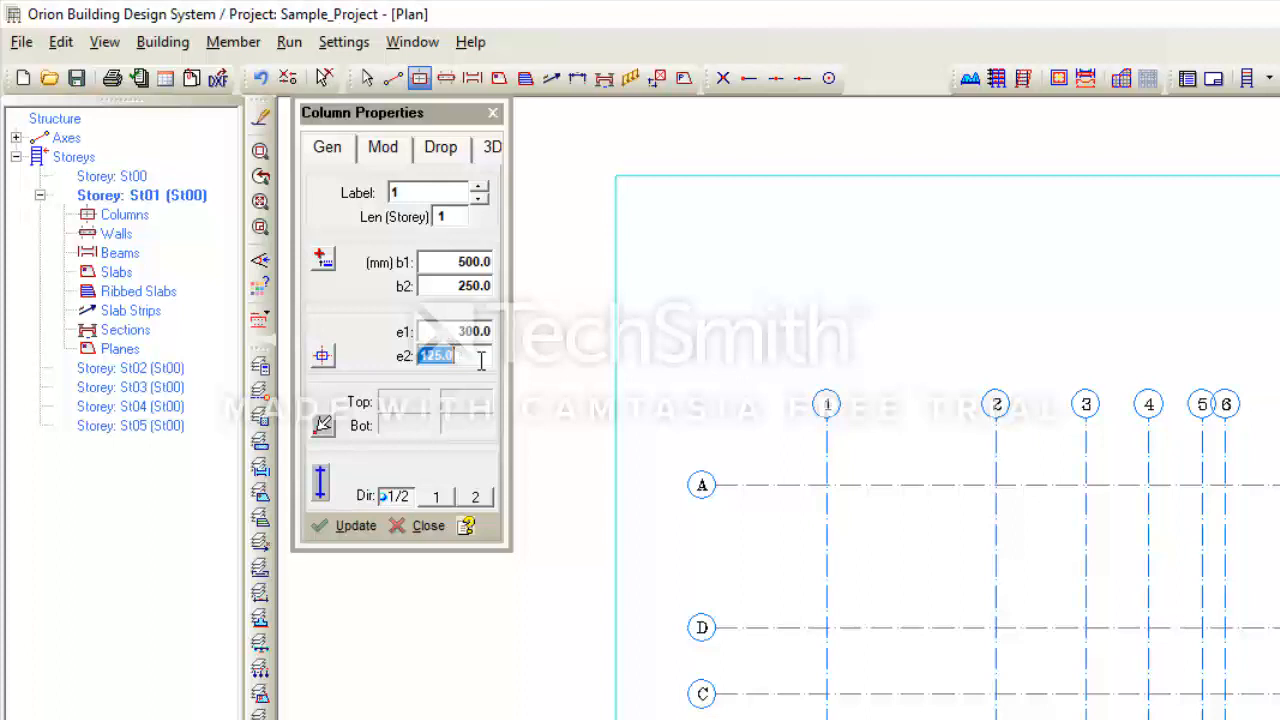
text(450)
drag(441, 368, 416, 366)
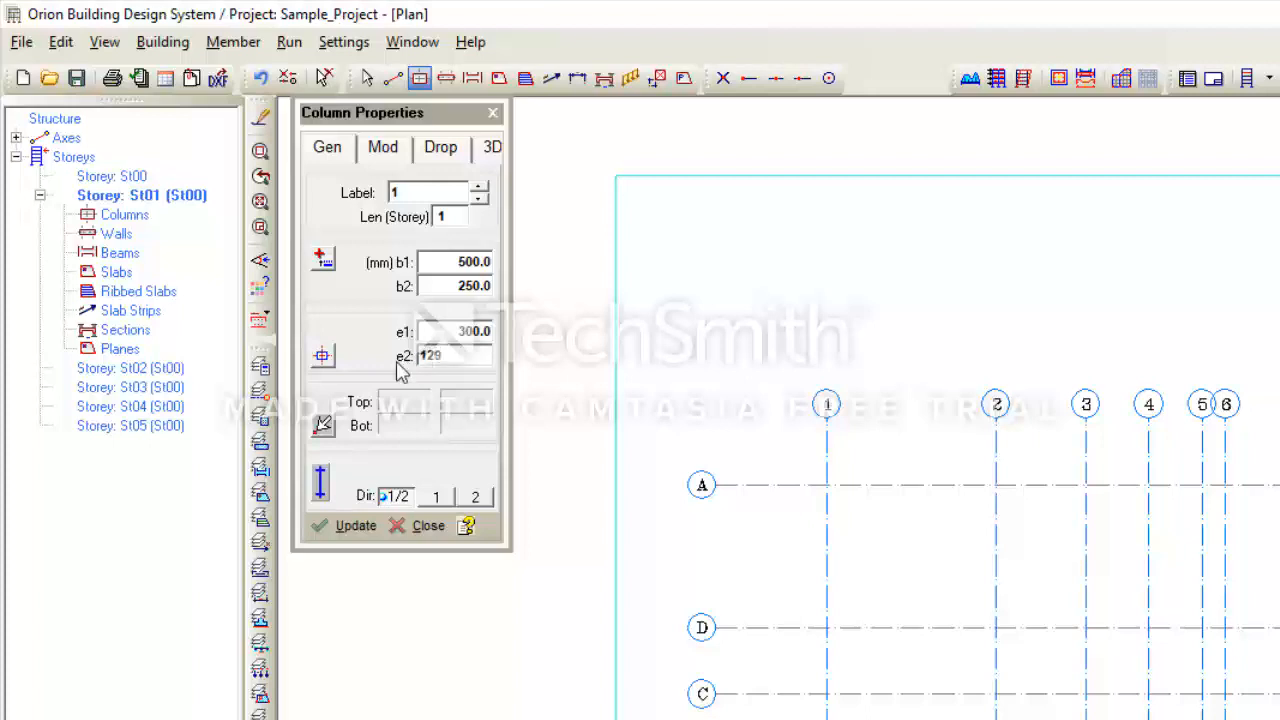
click(322, 356)
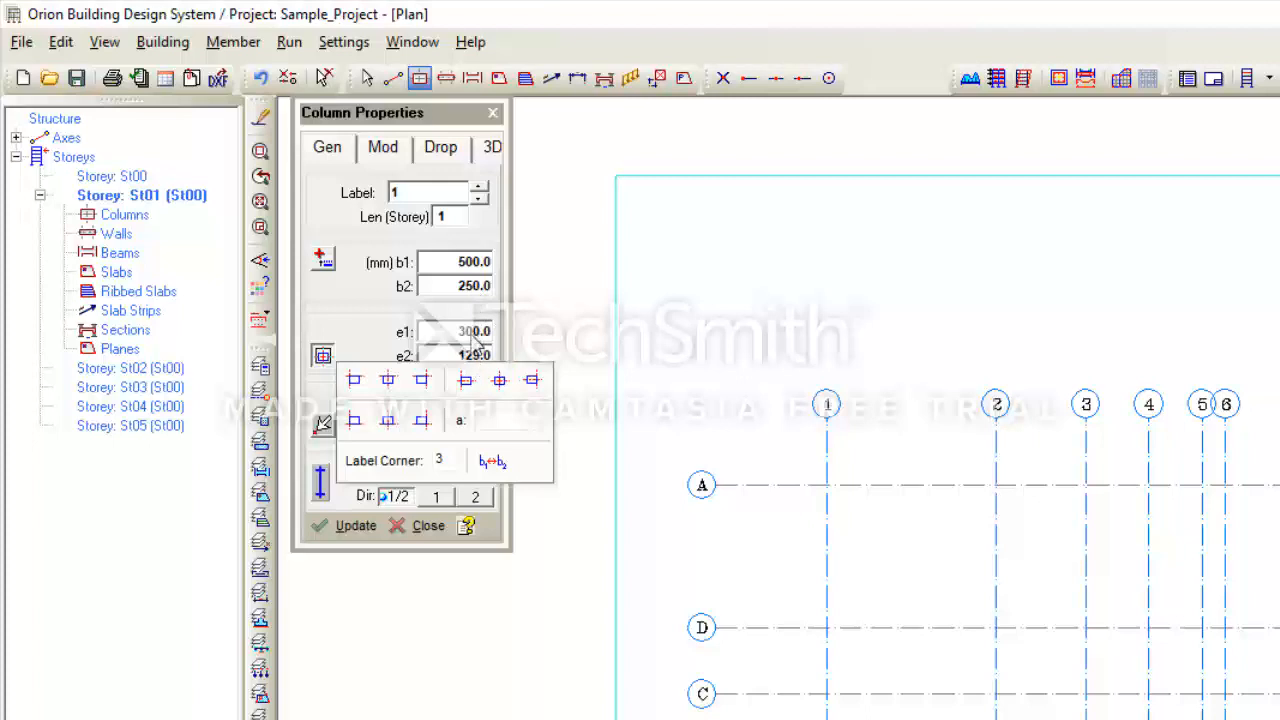
- Reset the 500 × 250 column to centred alignment (e1 250.0, e2 125.0), then close Column Properties
click(501, 381)
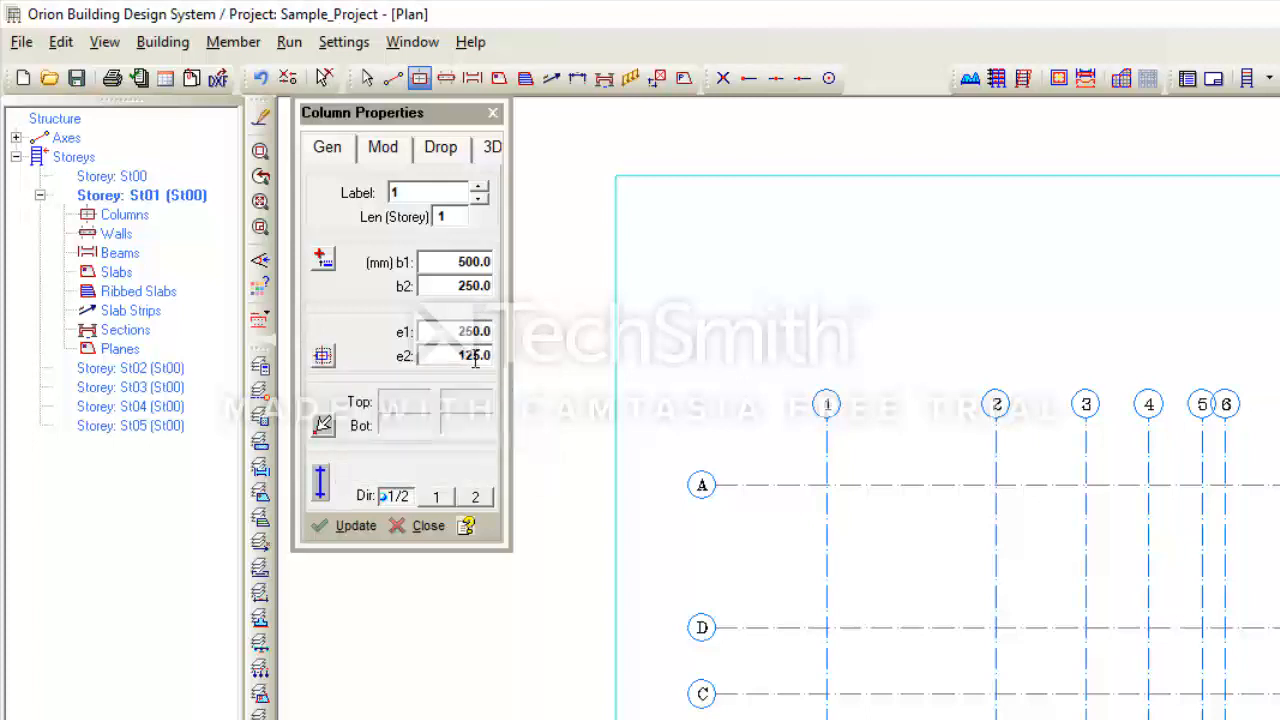
click(322, 356)
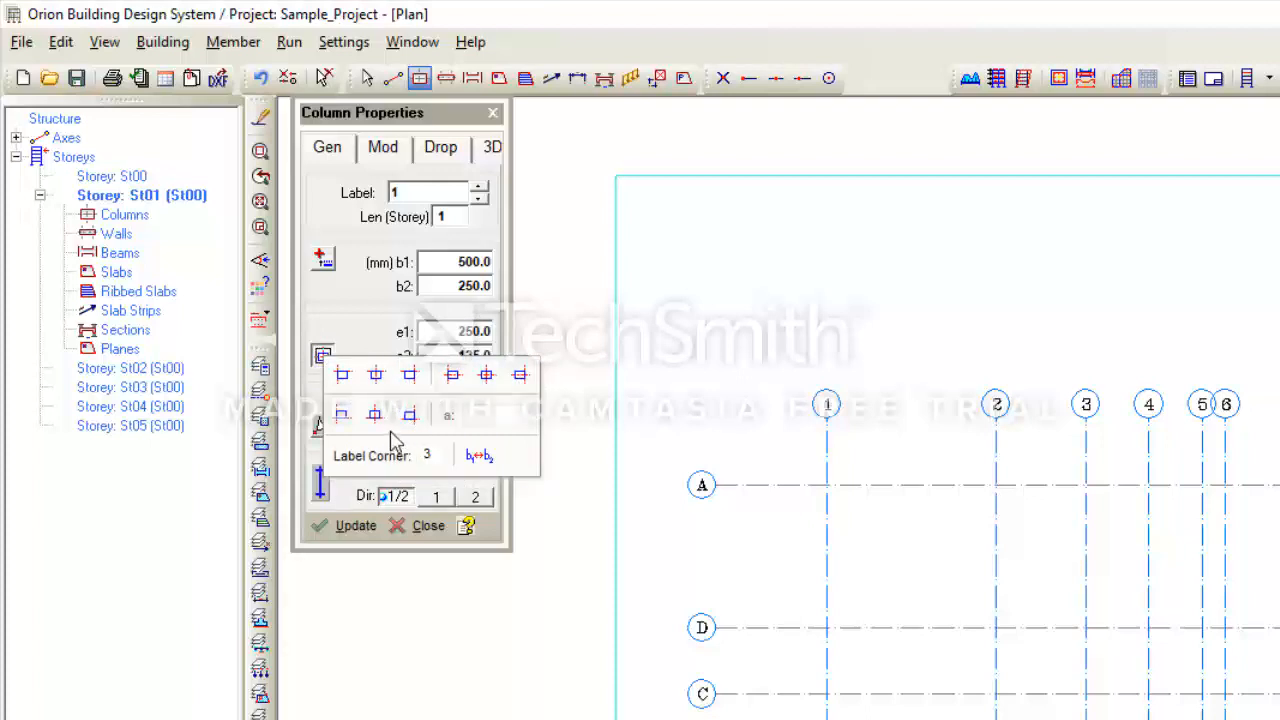
click(410, 375)
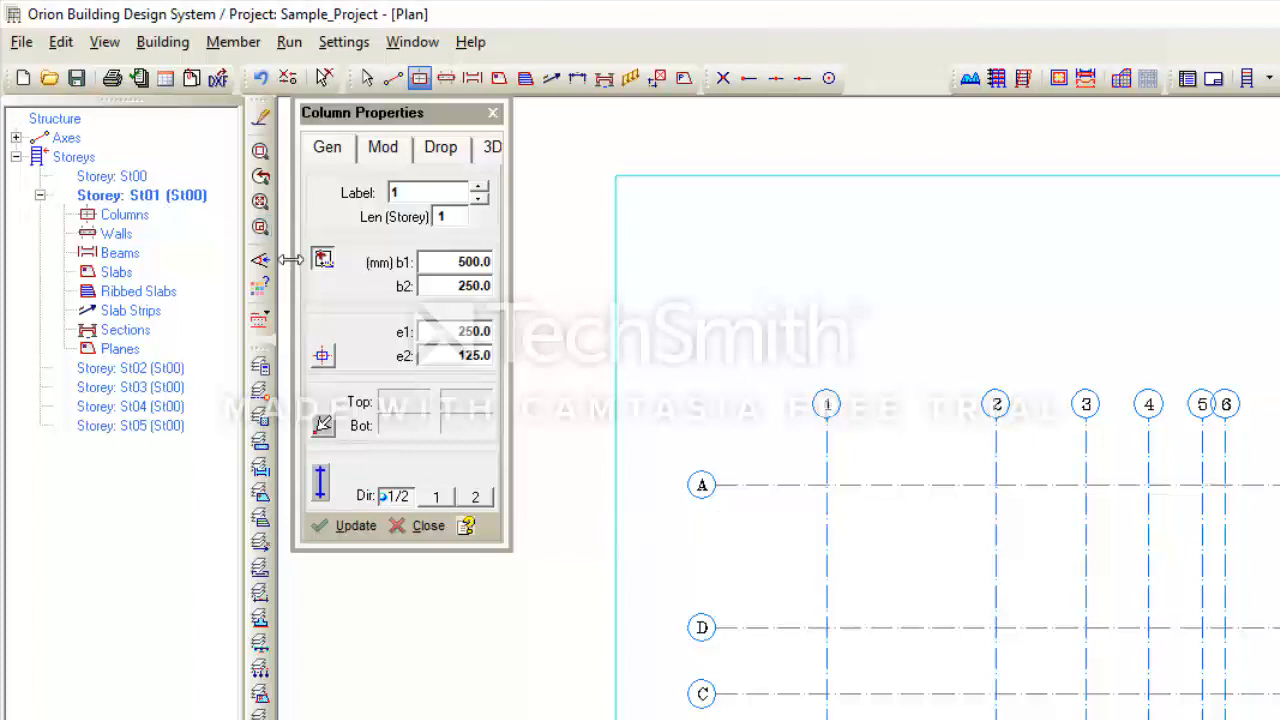
click(493, 115)
- Activate storey St02, answer the save prompt, and view the column's Concrete material settings
double_click(137, 369)
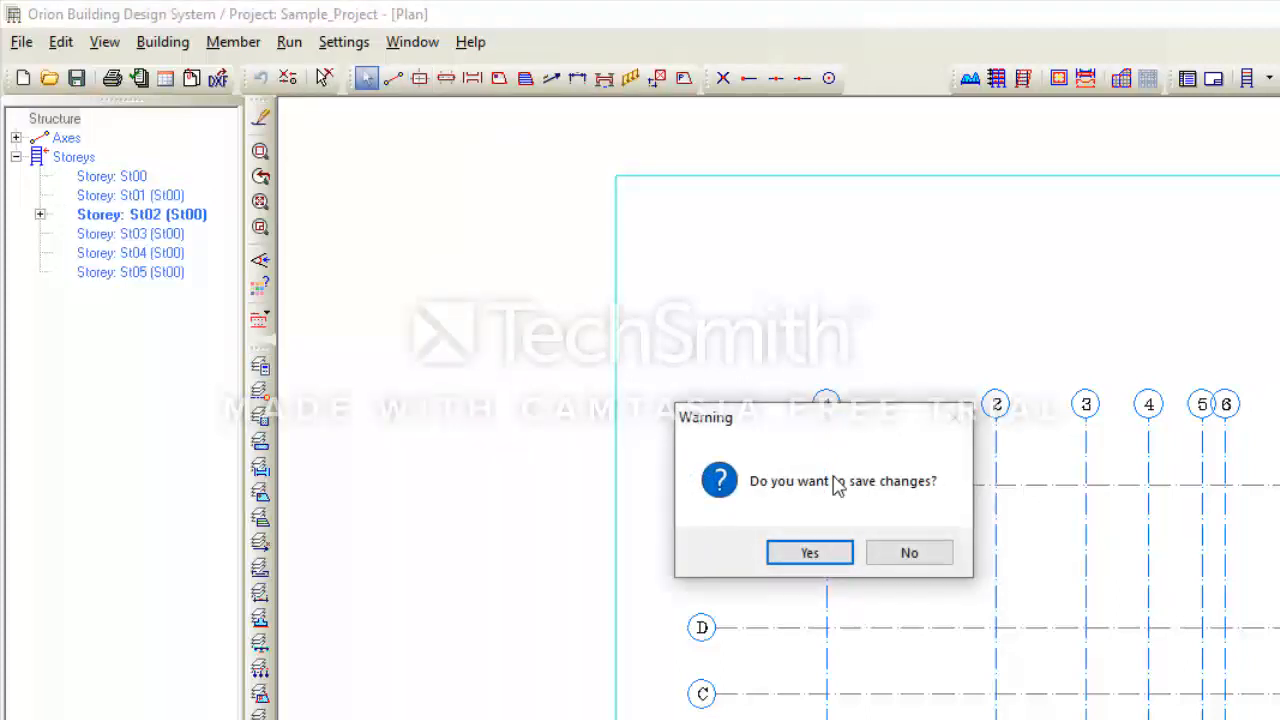
click(843, 556)
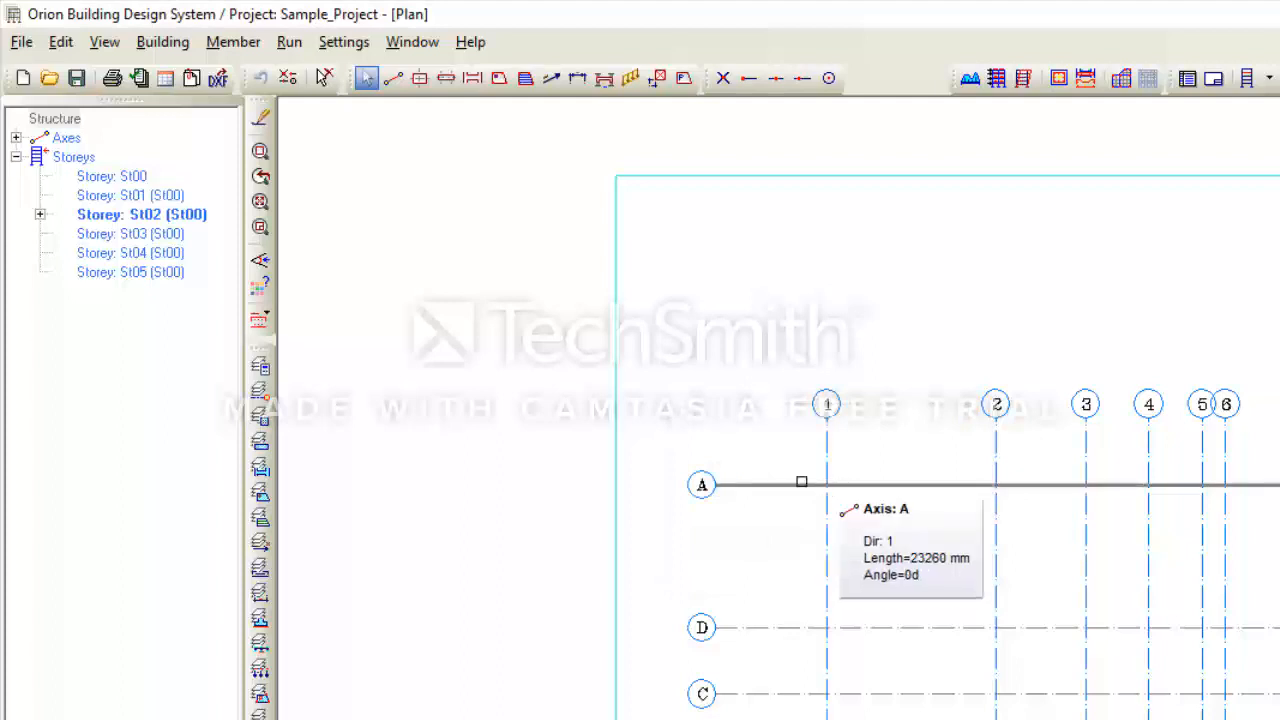
click(420, 80)
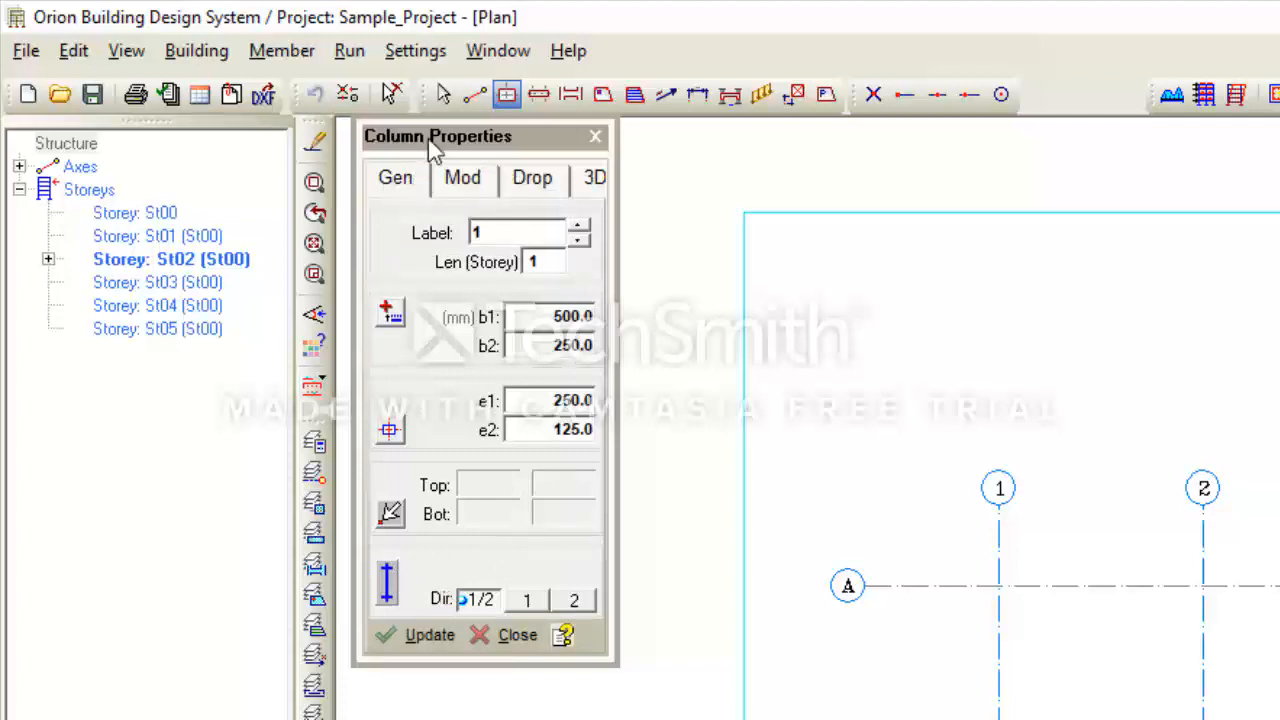
click(474, 177)
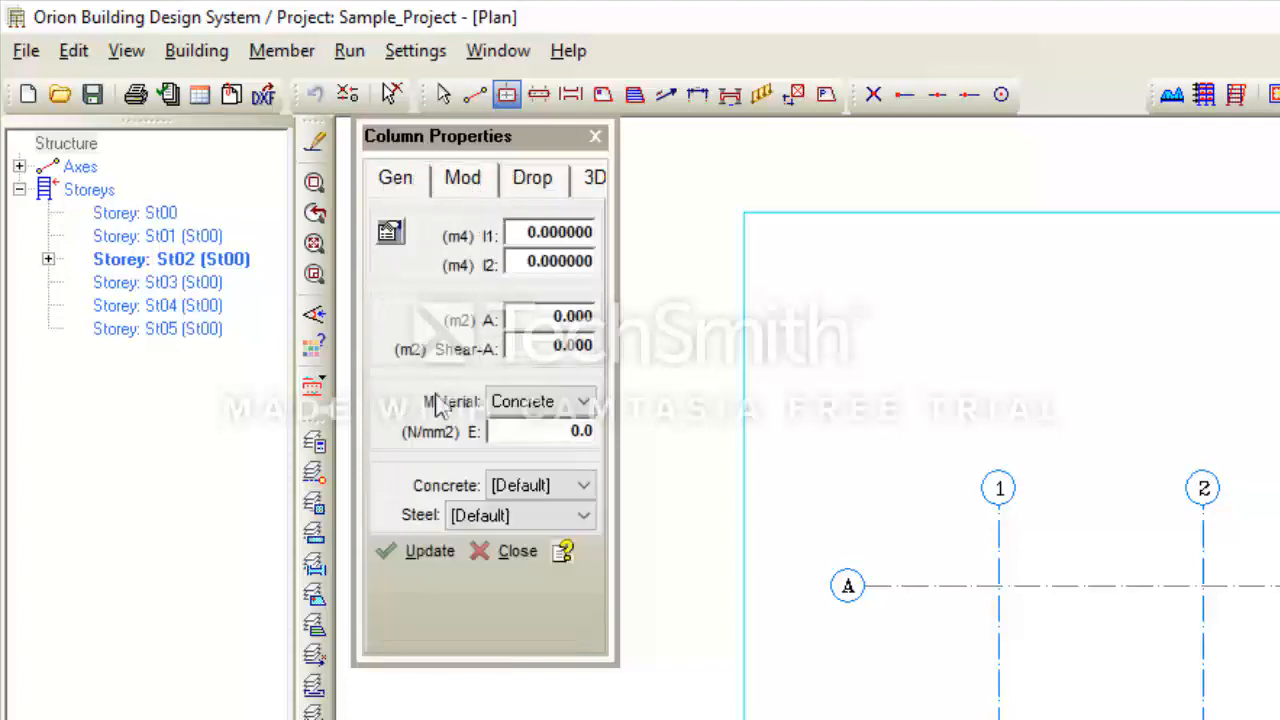
click(528, 490)
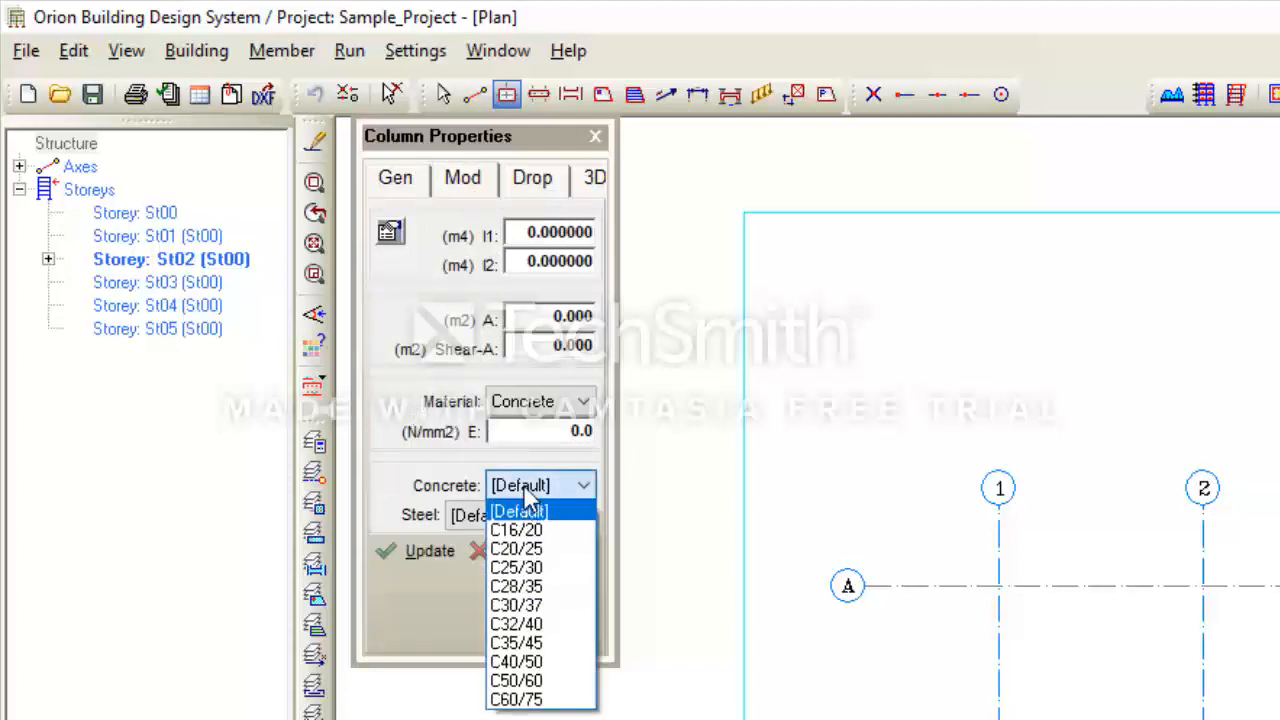
click(527, 490)
click(527, 490)
click(568, 486)
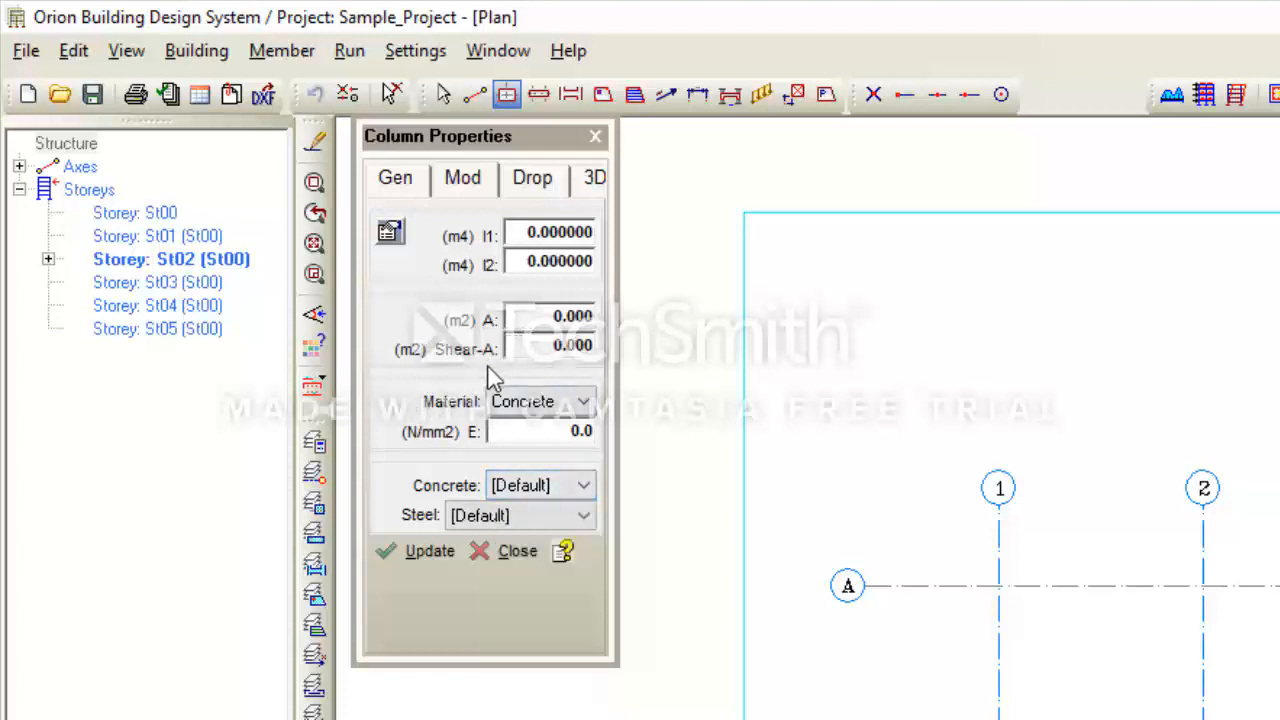
click(349, 51)
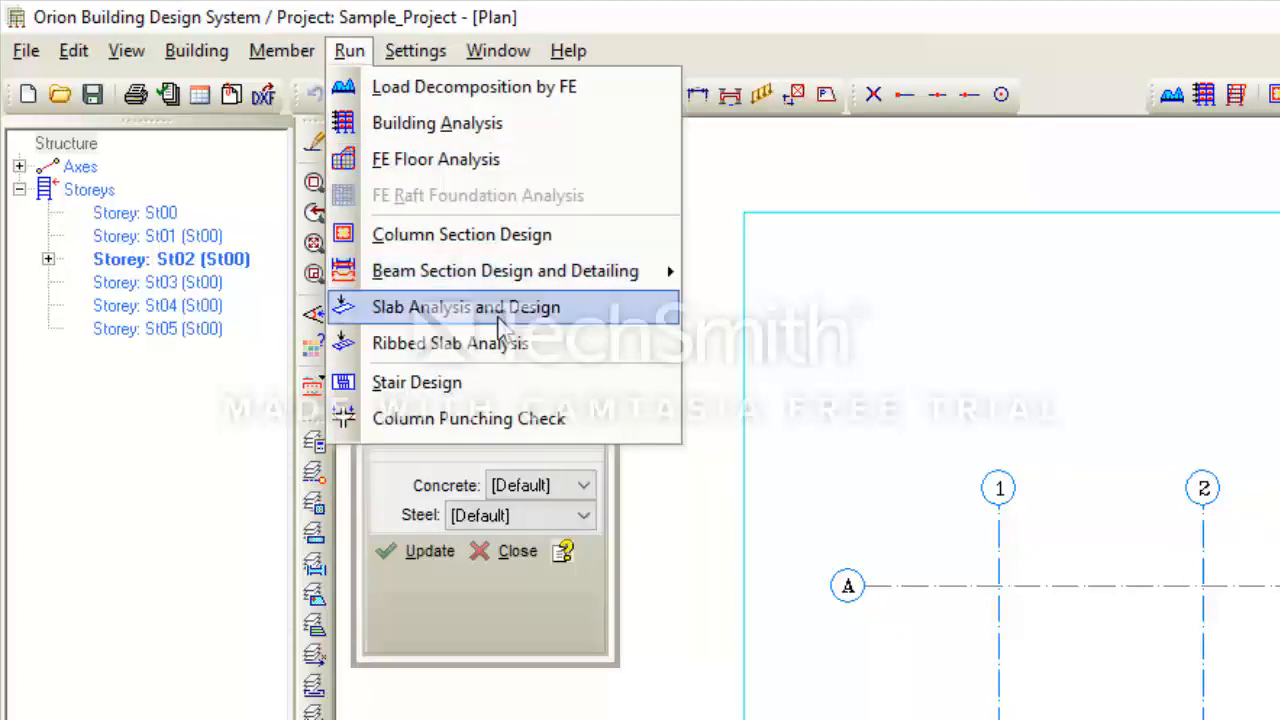
click(422, 468)
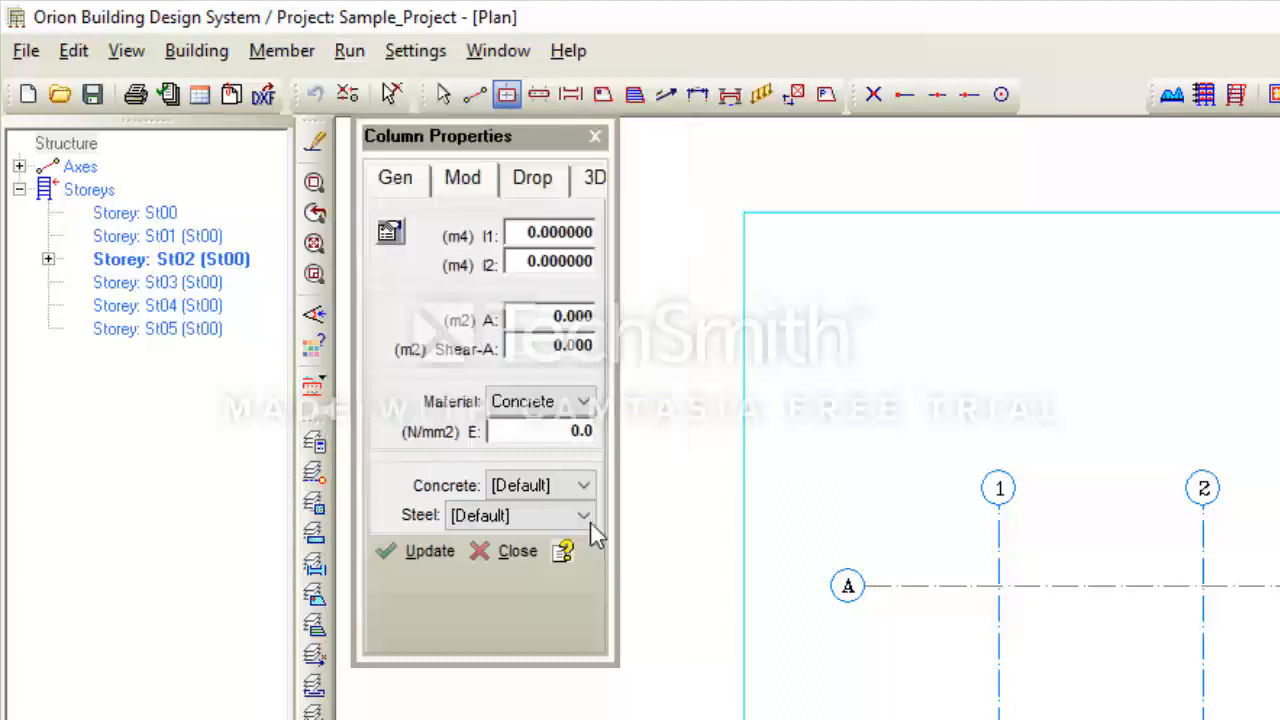
click(527, 485)
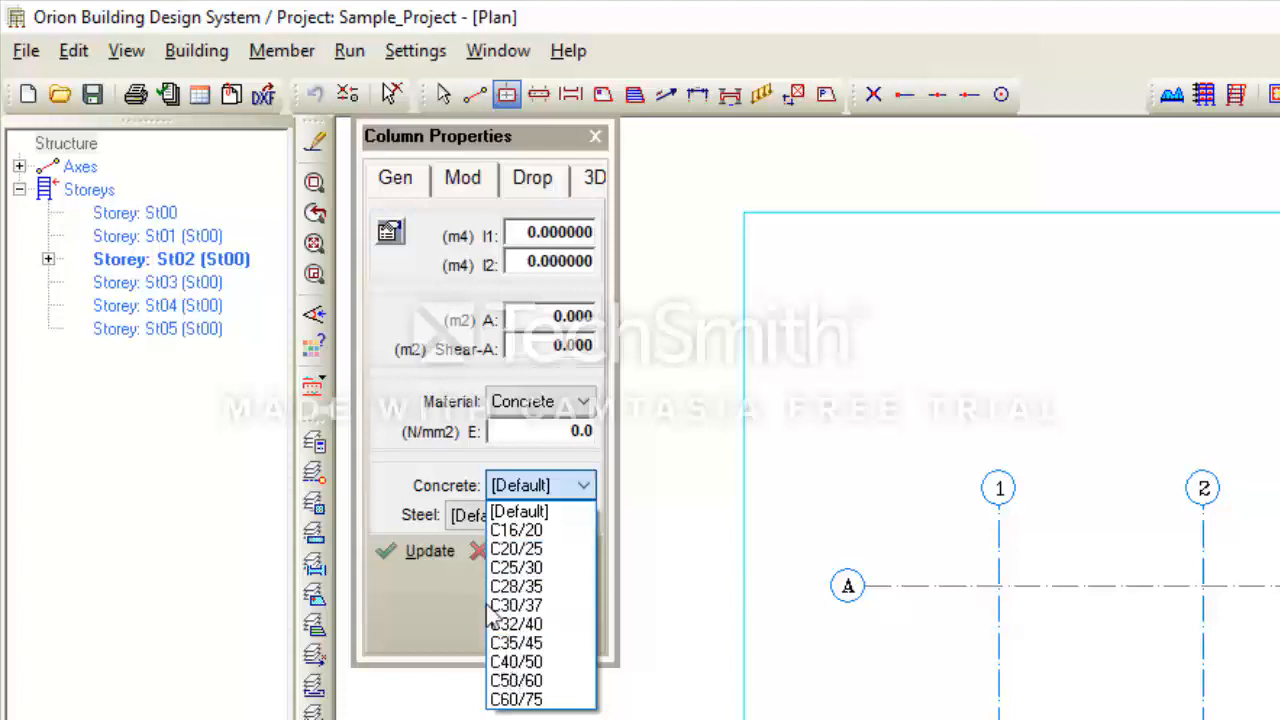
click(425, 428)
click(520, 515)
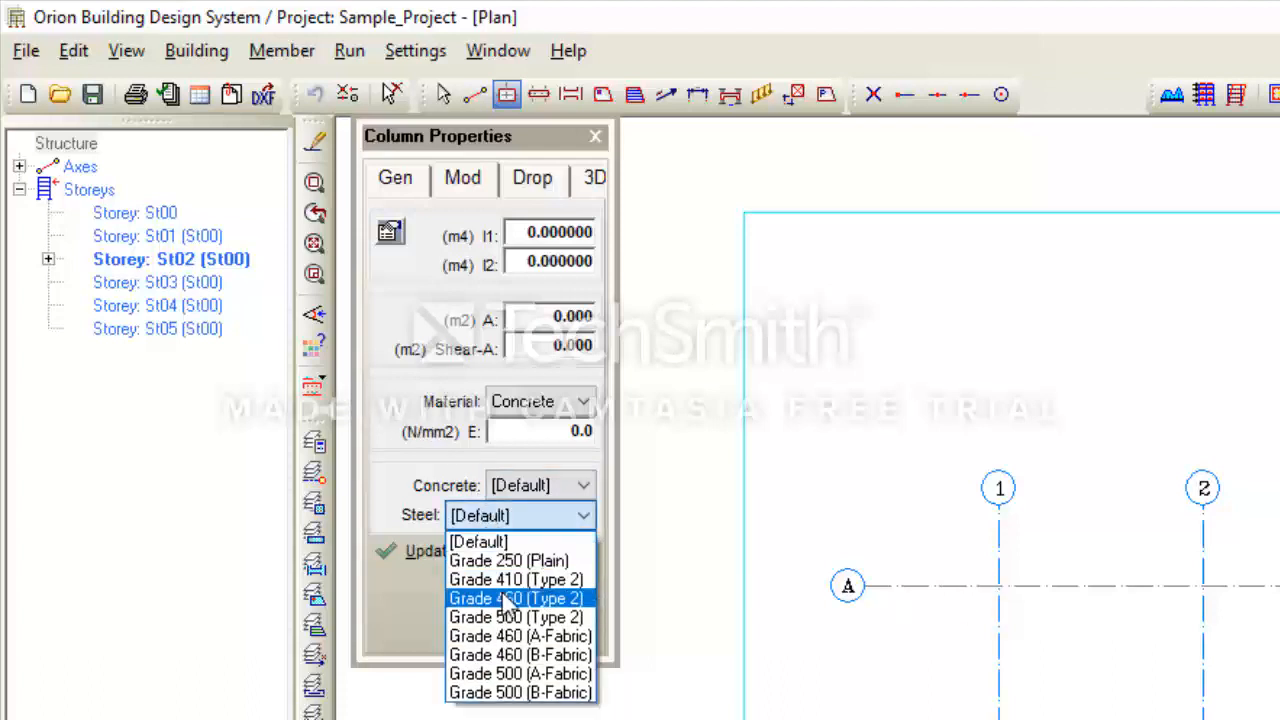
click(446, 470)
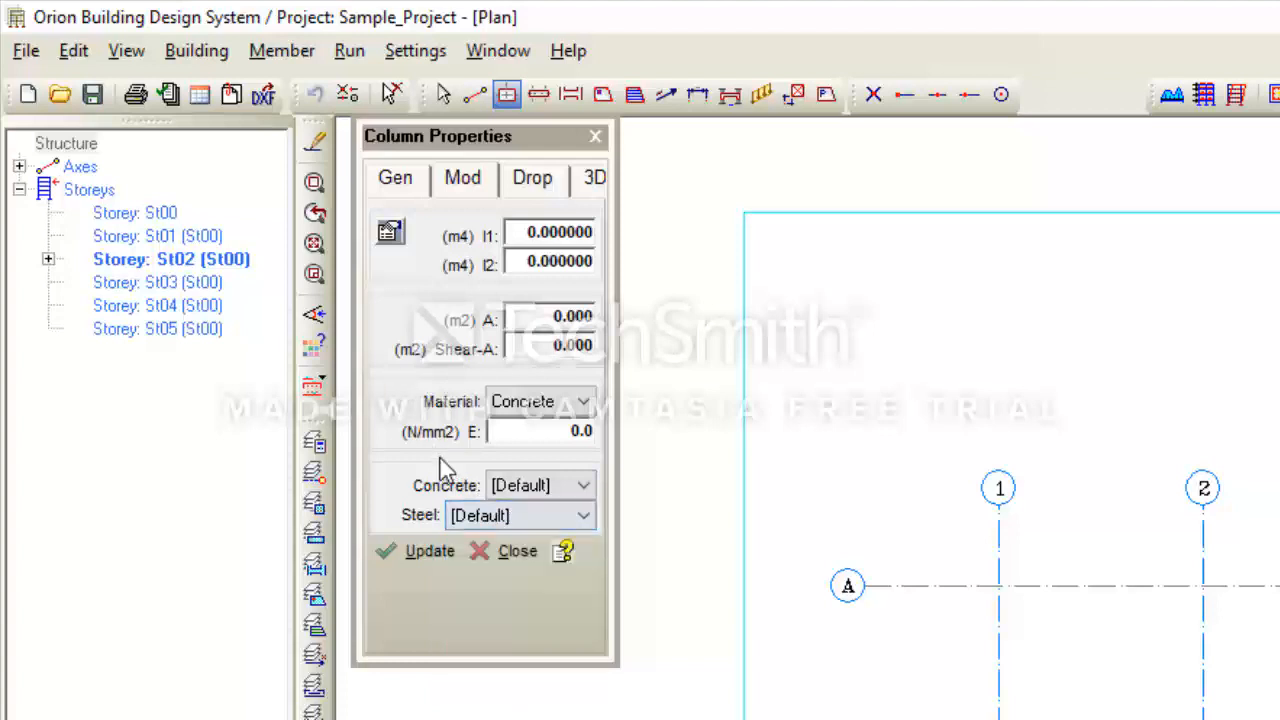
click(543, 412)
click(548, 428)
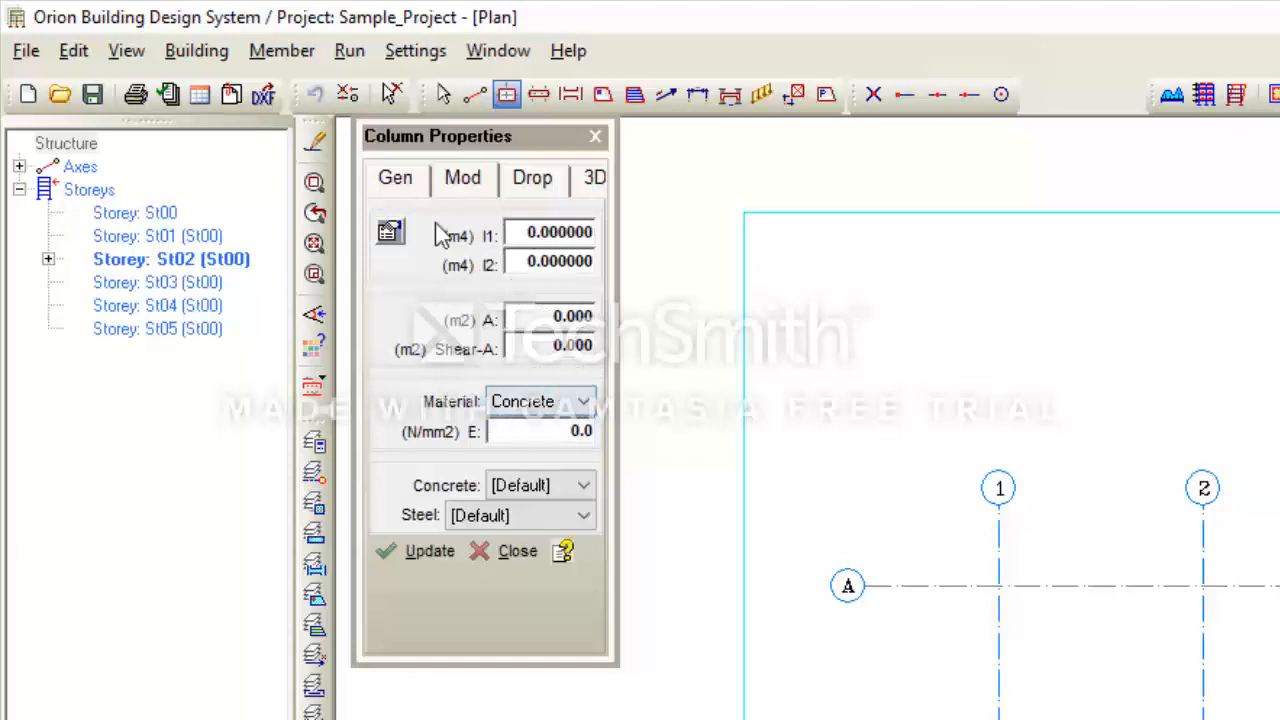
- Check the column's Drop panel, then its 3D settings: no top/bottom plane, del z 0.00 mm
click(532, 177)
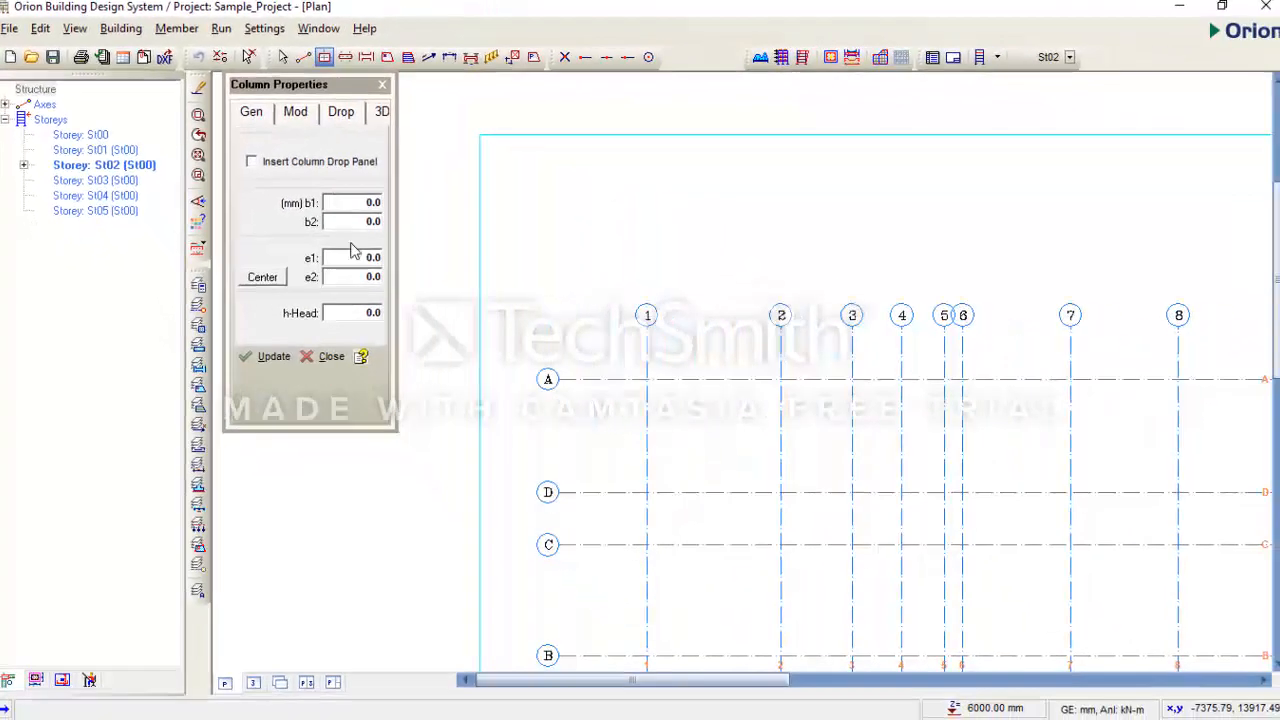
scroll(577, 371, down, 3)
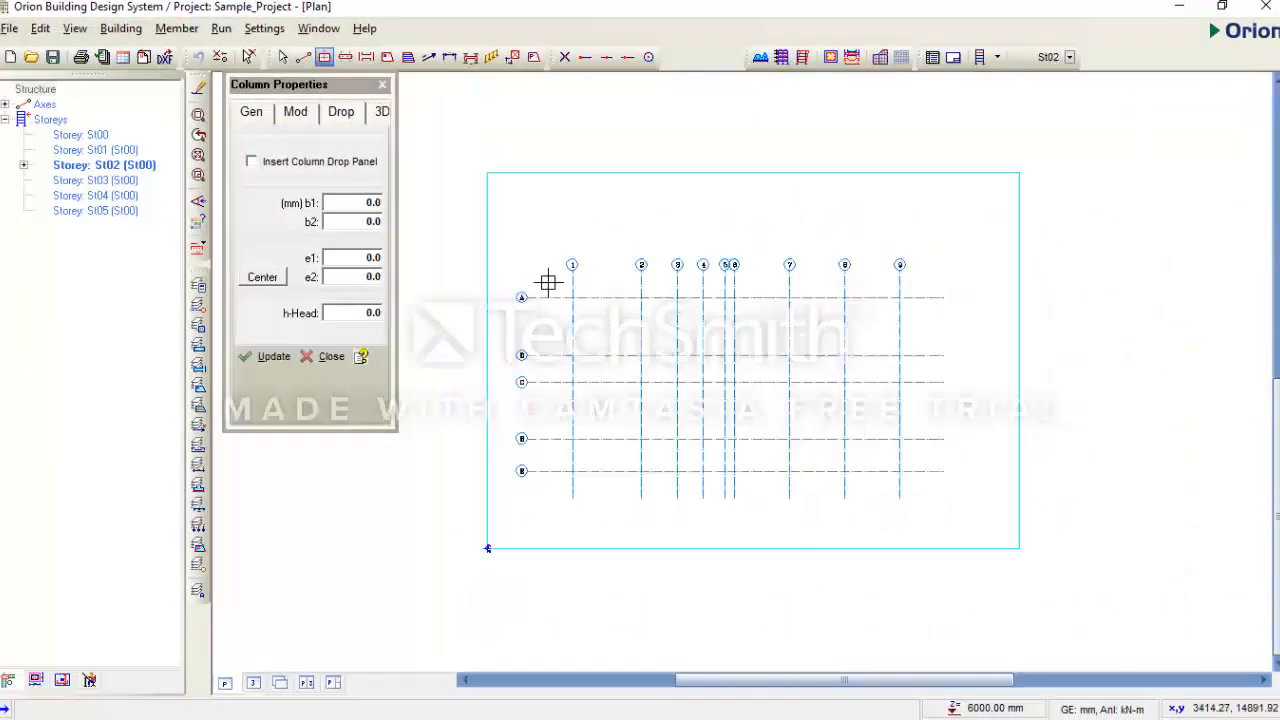
scroll(552, 290, up, 1)
scroll(565, 309, up, 1)
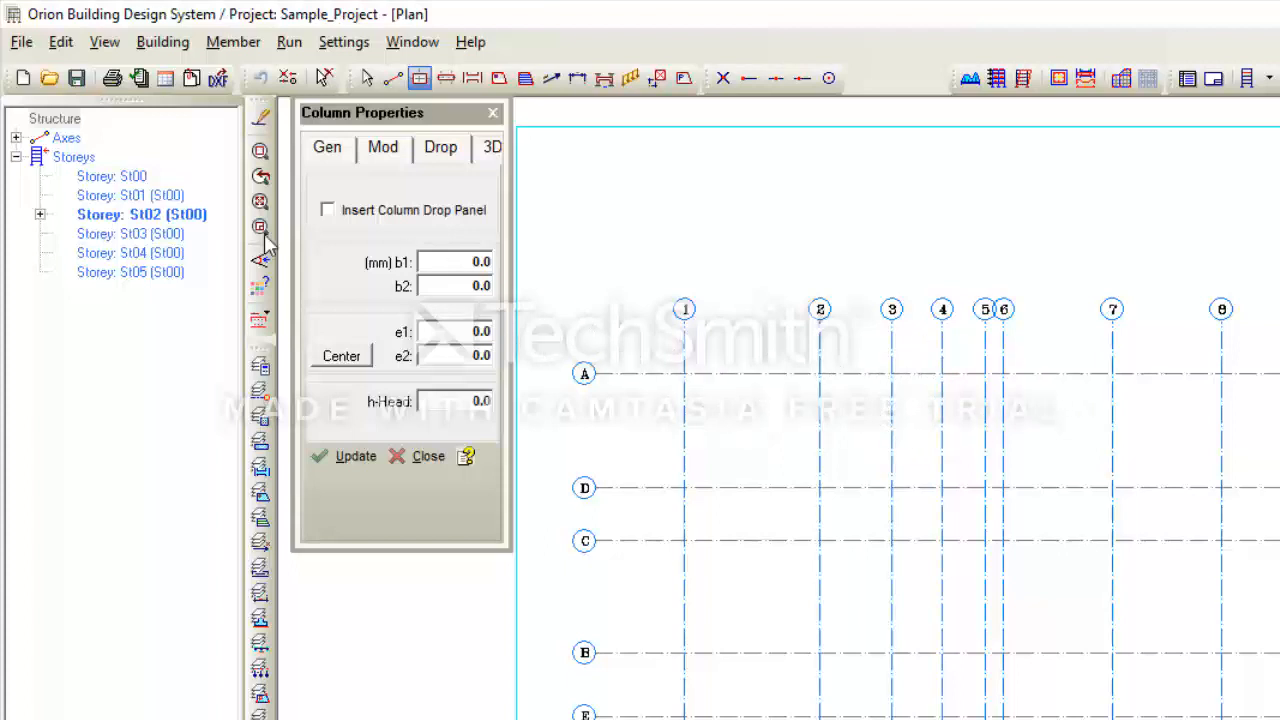
click(492, 148)
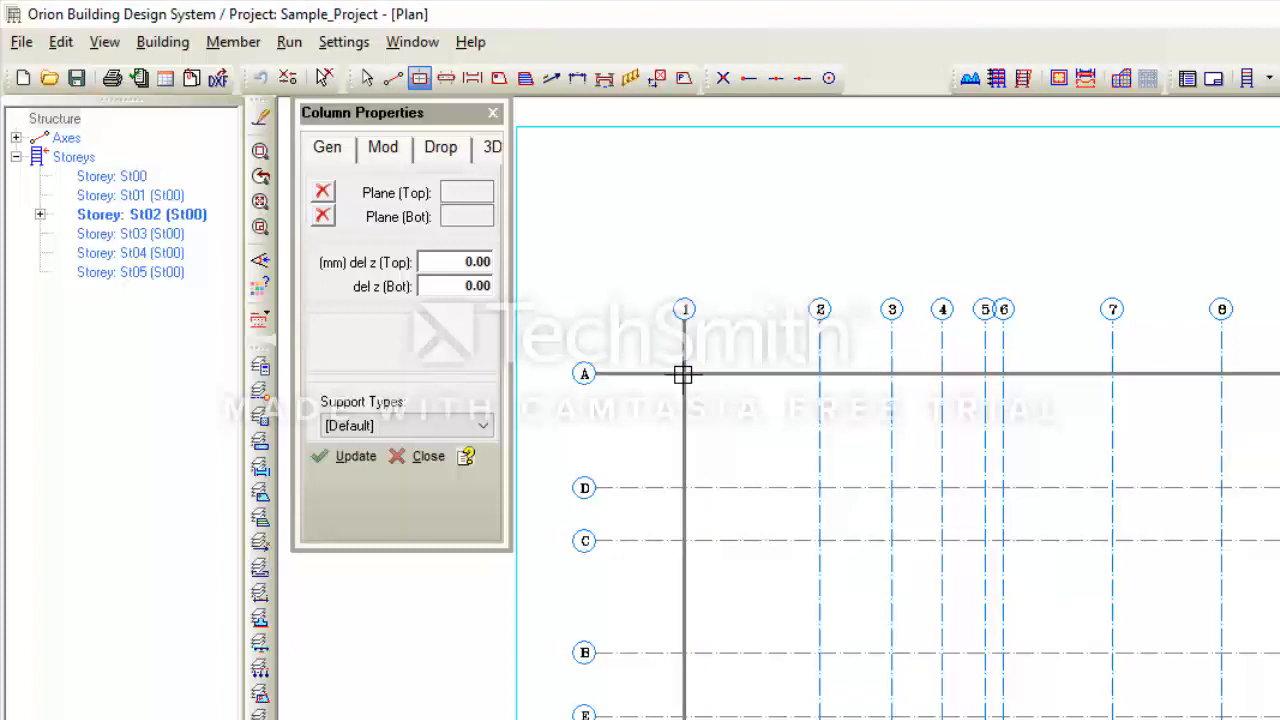
click(457, 287)
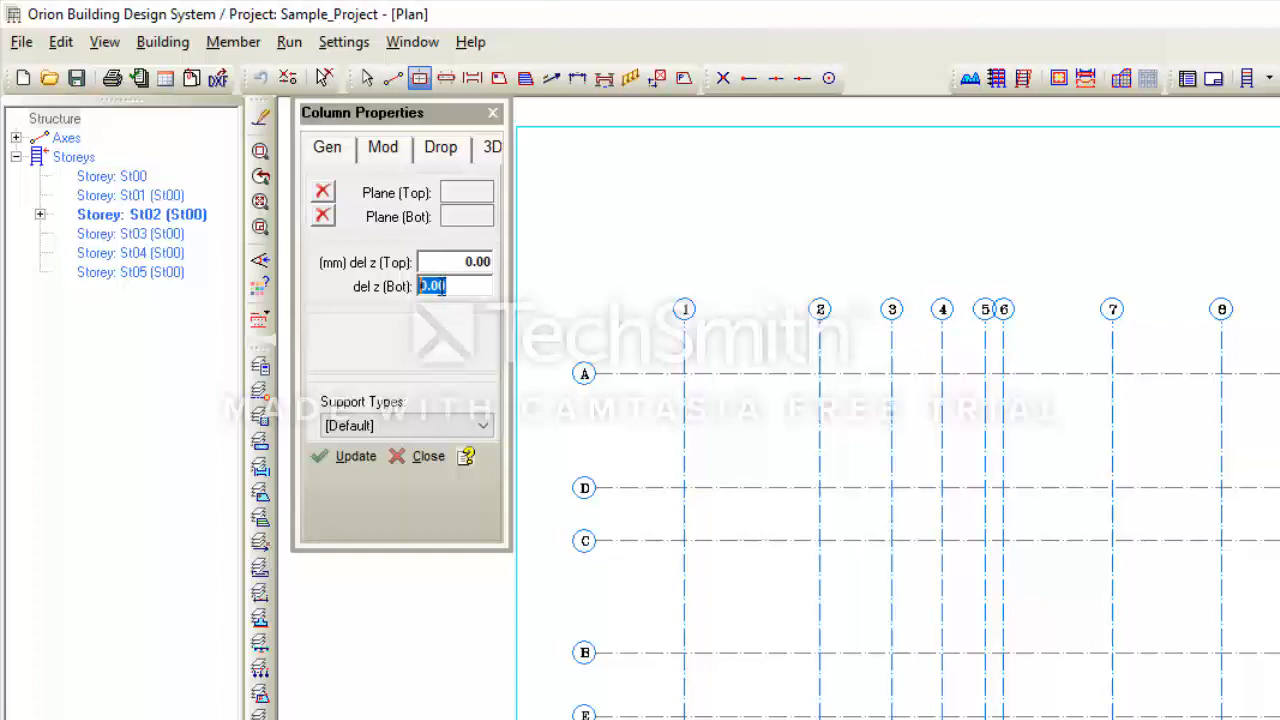
text(5)
key(BackSpace)
key(BackSpace)
double_click(423, 262)
text(1000)
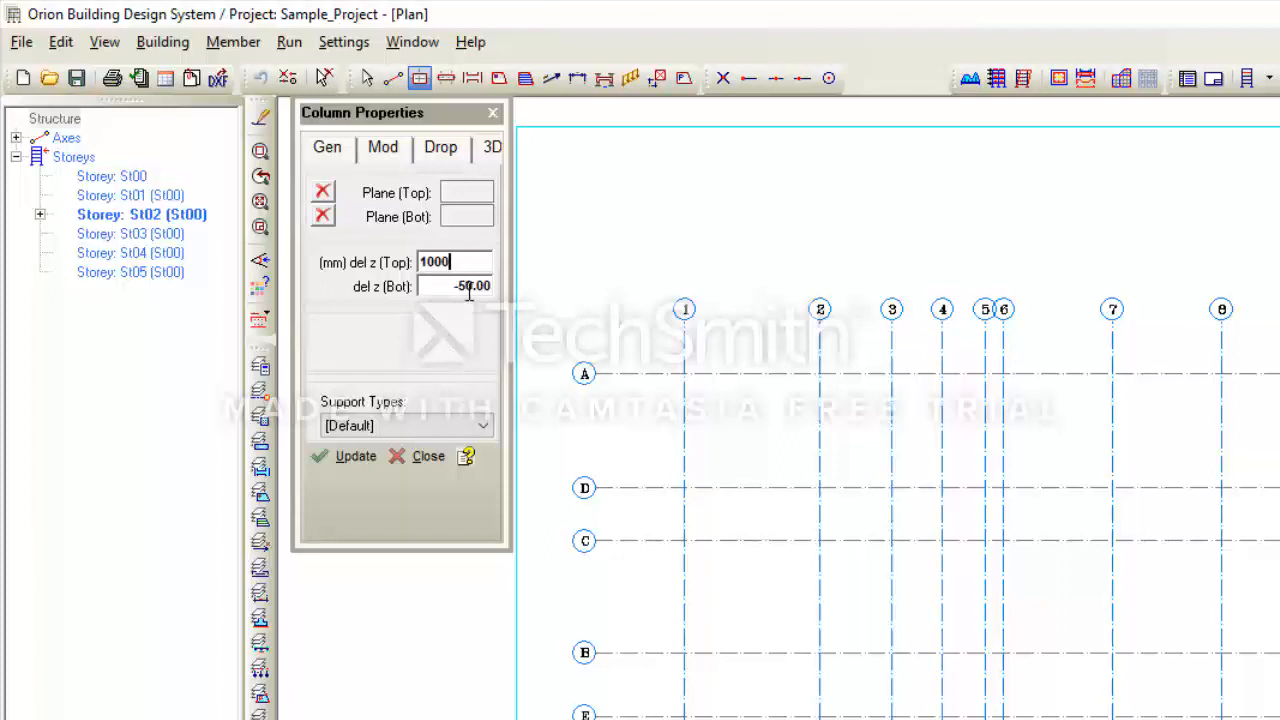
key(Tab)
text(0)
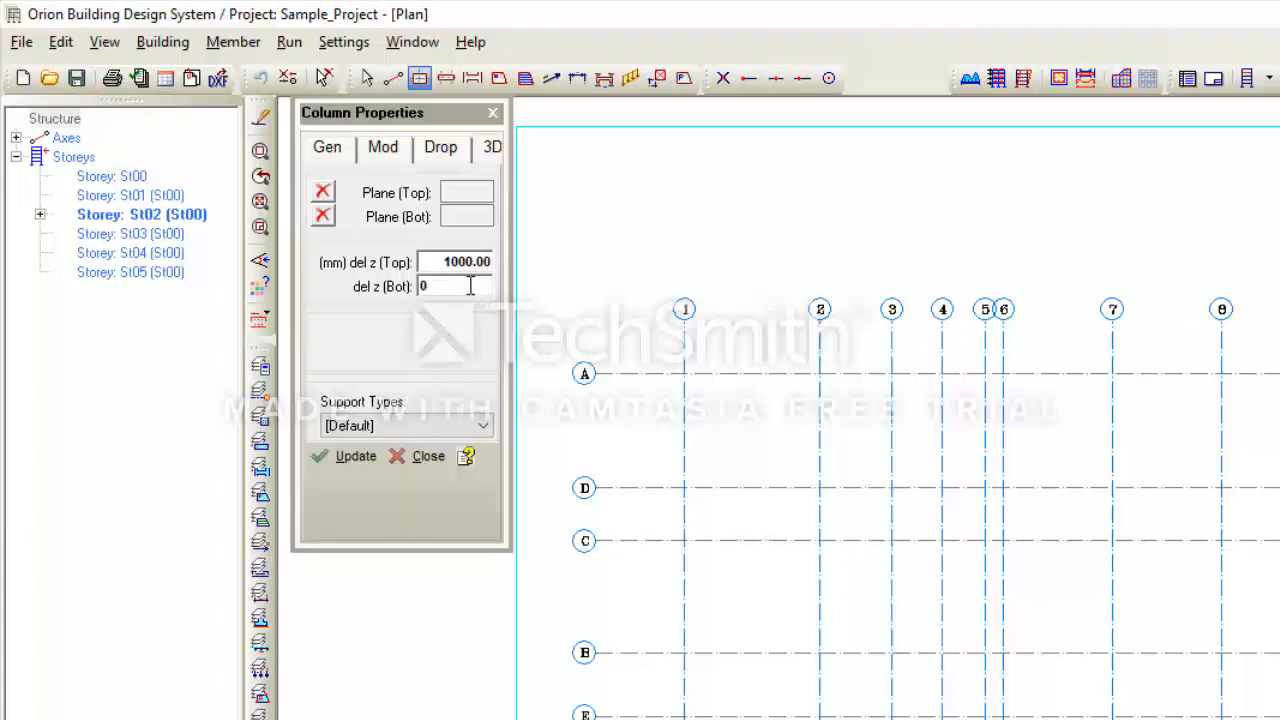
click(471, 262)
text(0)
key(Tab)
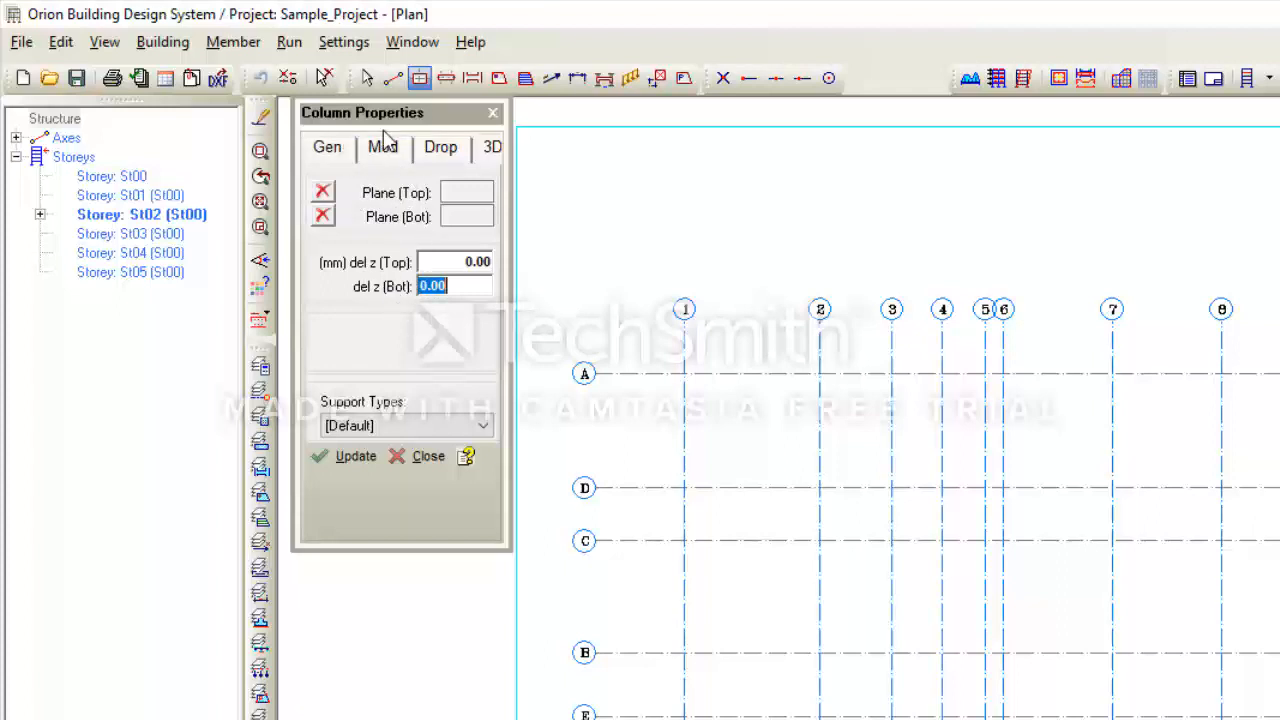
- Set the column section to 230 × 600 with e1 and e2 eccentricities of 115
click(328, 155)
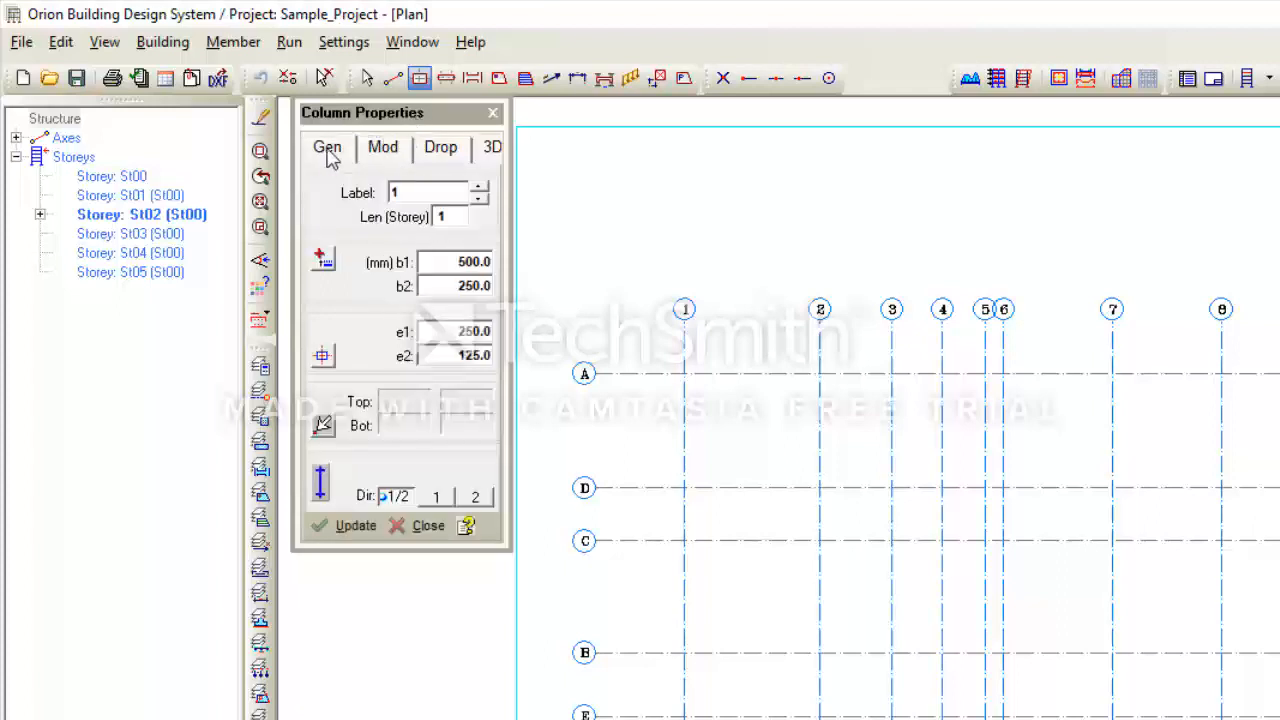
double_click(456, 258)
text(230)
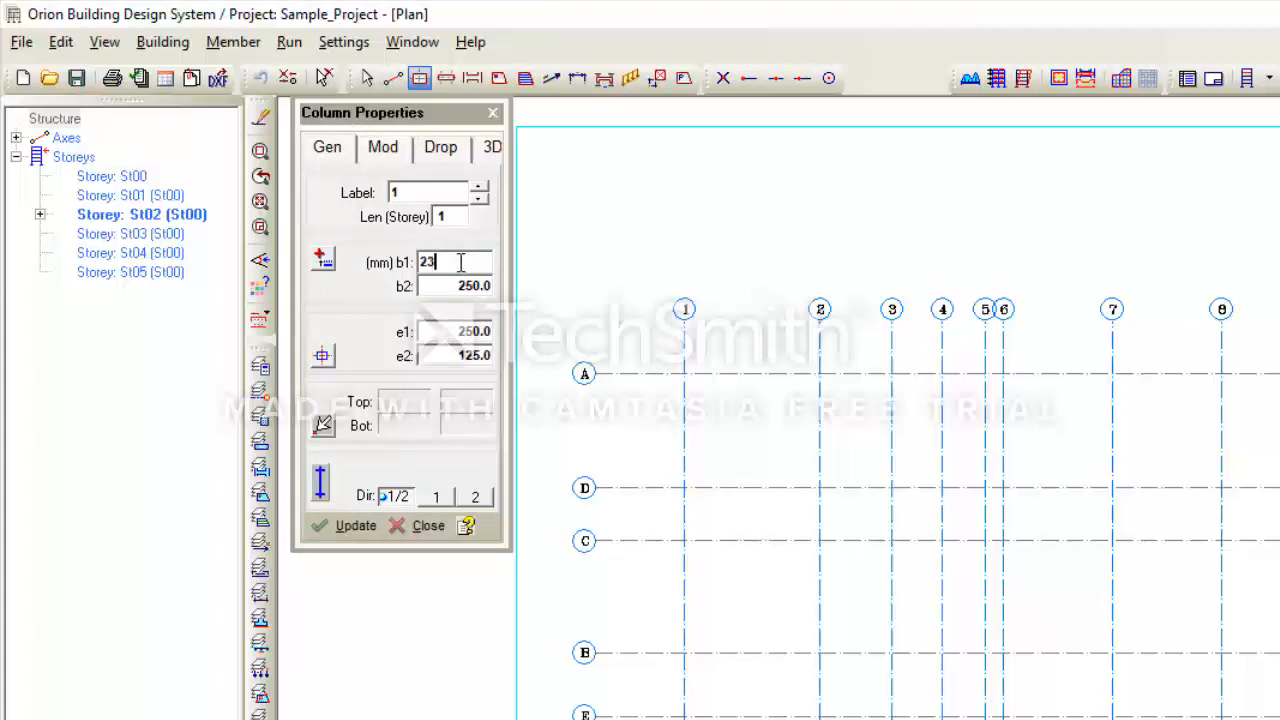
double_click(443, 283)
text(600)
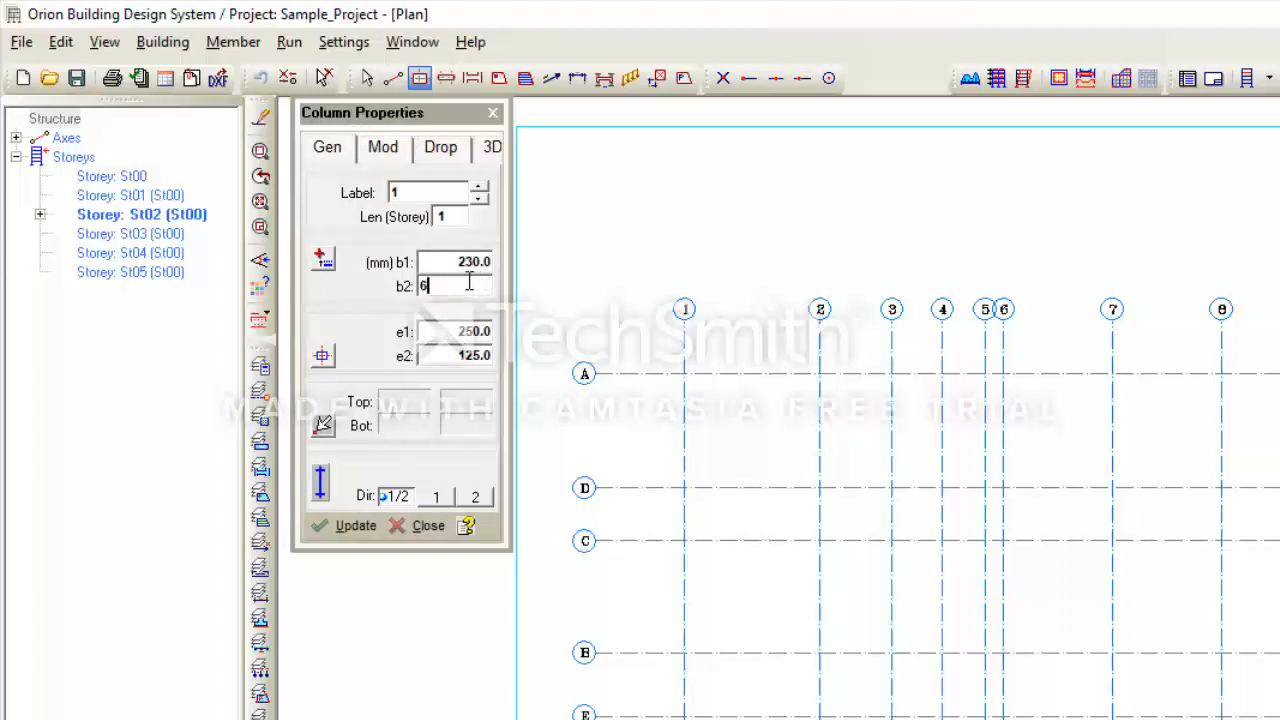
double_click(436, 334)
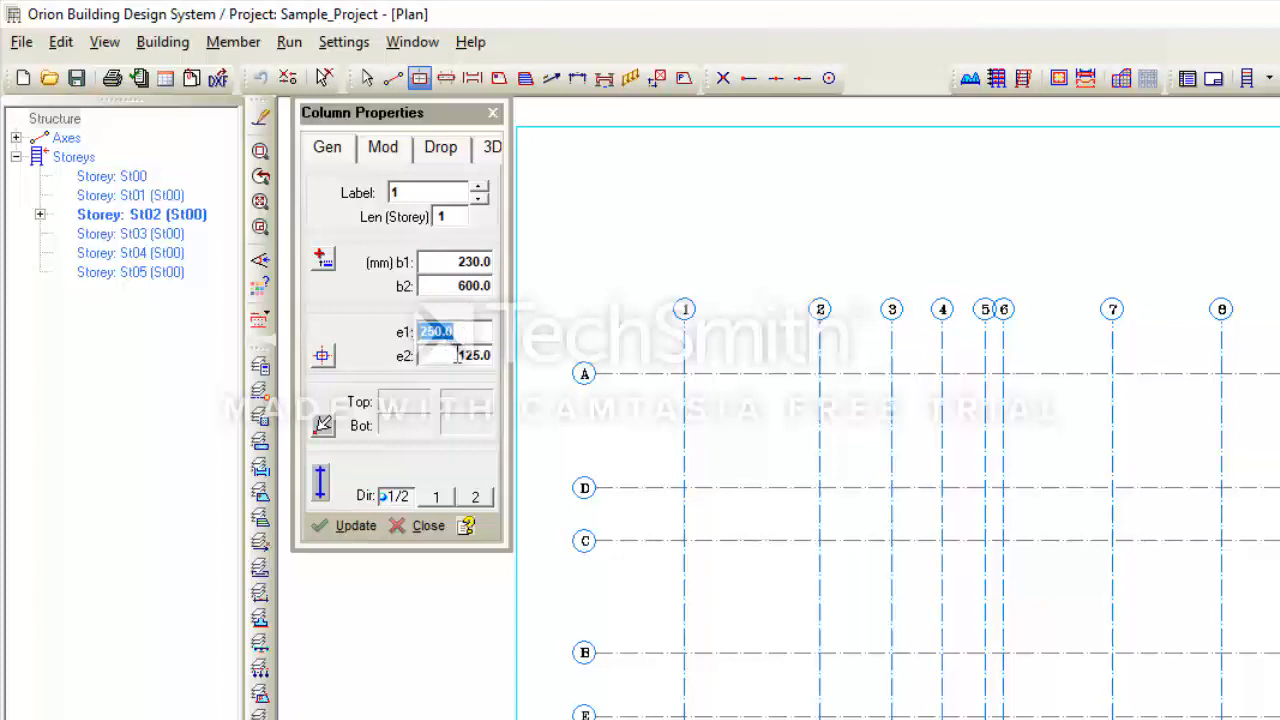
text(115)
double_click(477, 362)
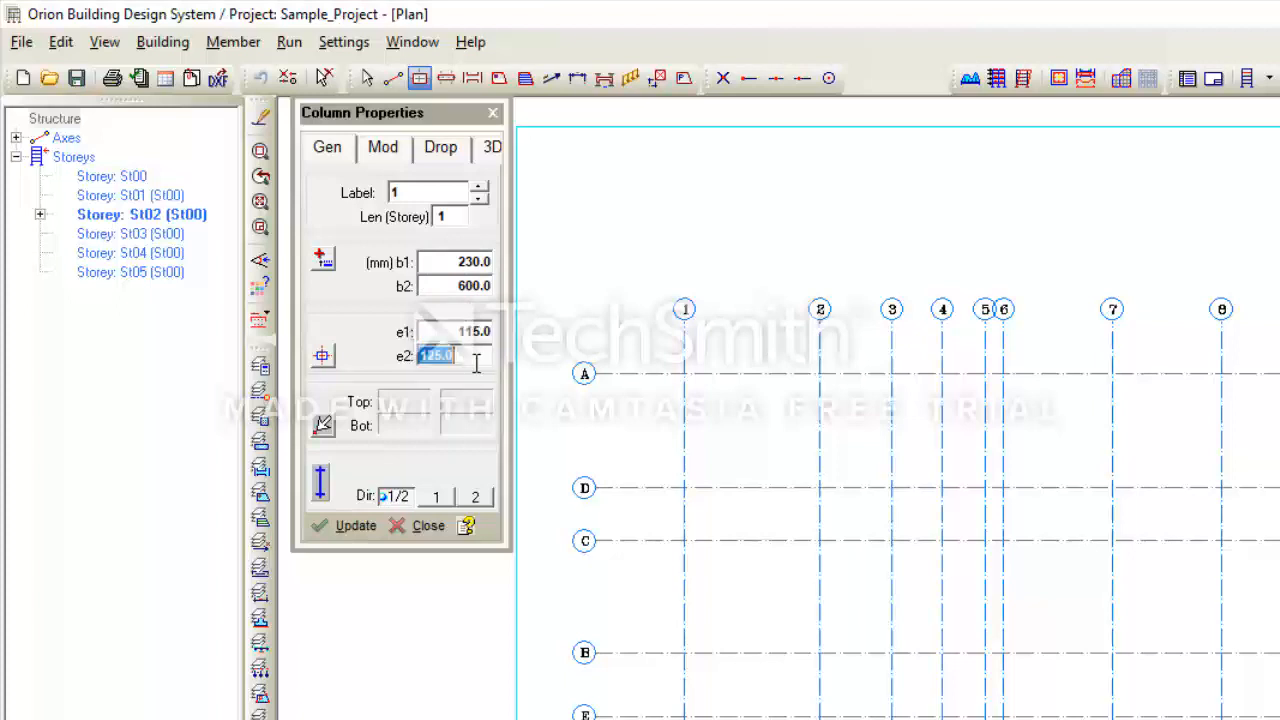
text(115)
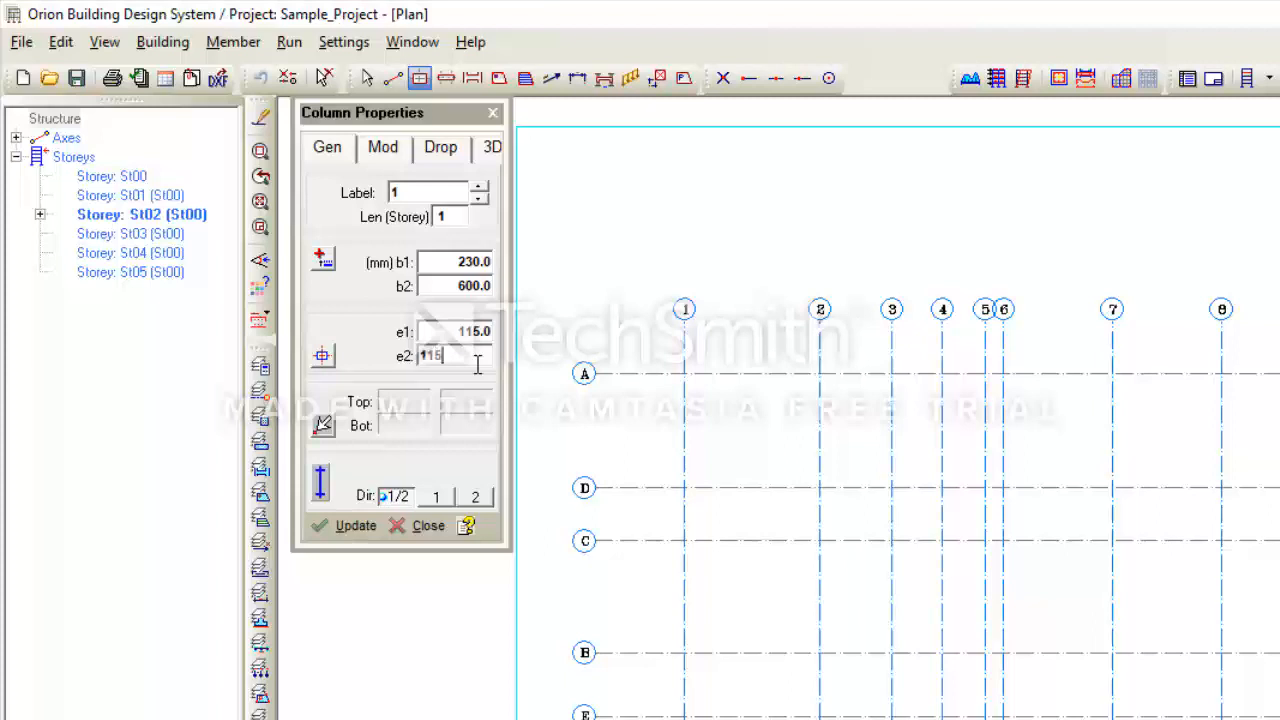
- Place column 2C1 at the A/1 grid intersection on storey St02
click(684, 374)
scroll(682, 408, up, 5)
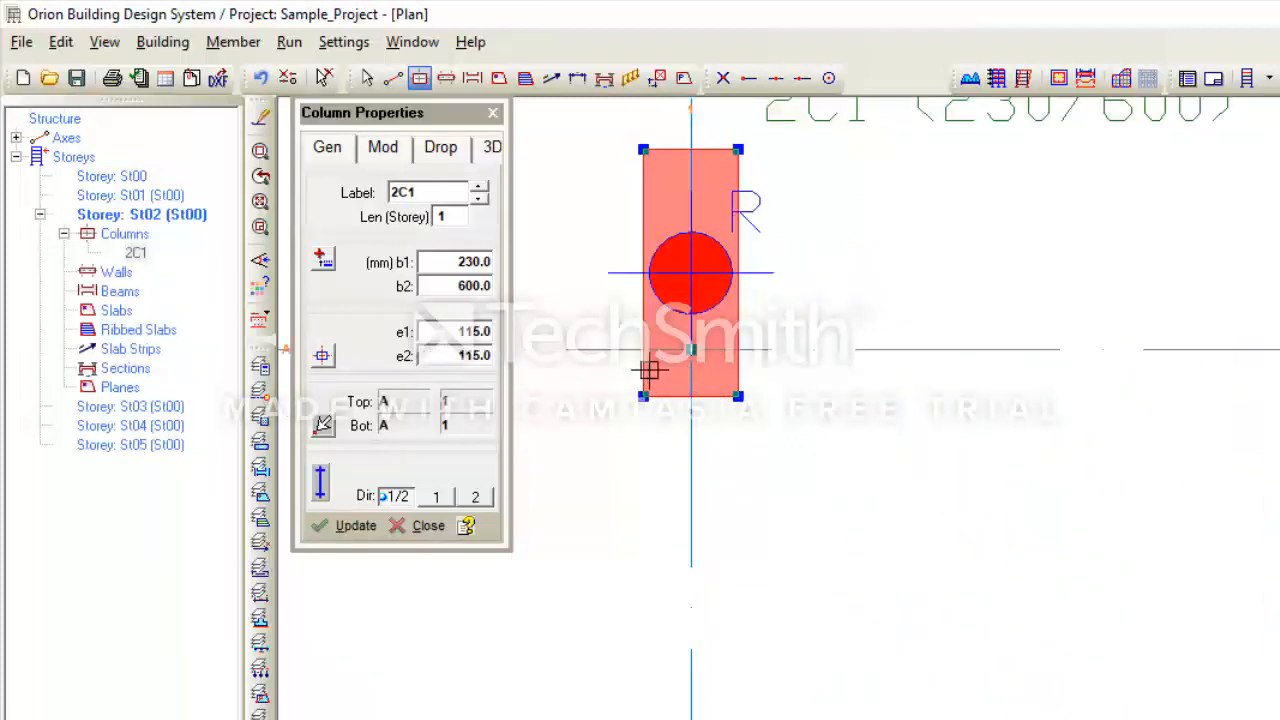
scroll(932, 467, down, 3)
middle_drag(932, 467, 1053, 480)
scroll(971, 471, down, 2)
scroll(958, 458, up, 2)
scroll(957, 456, down, 2)
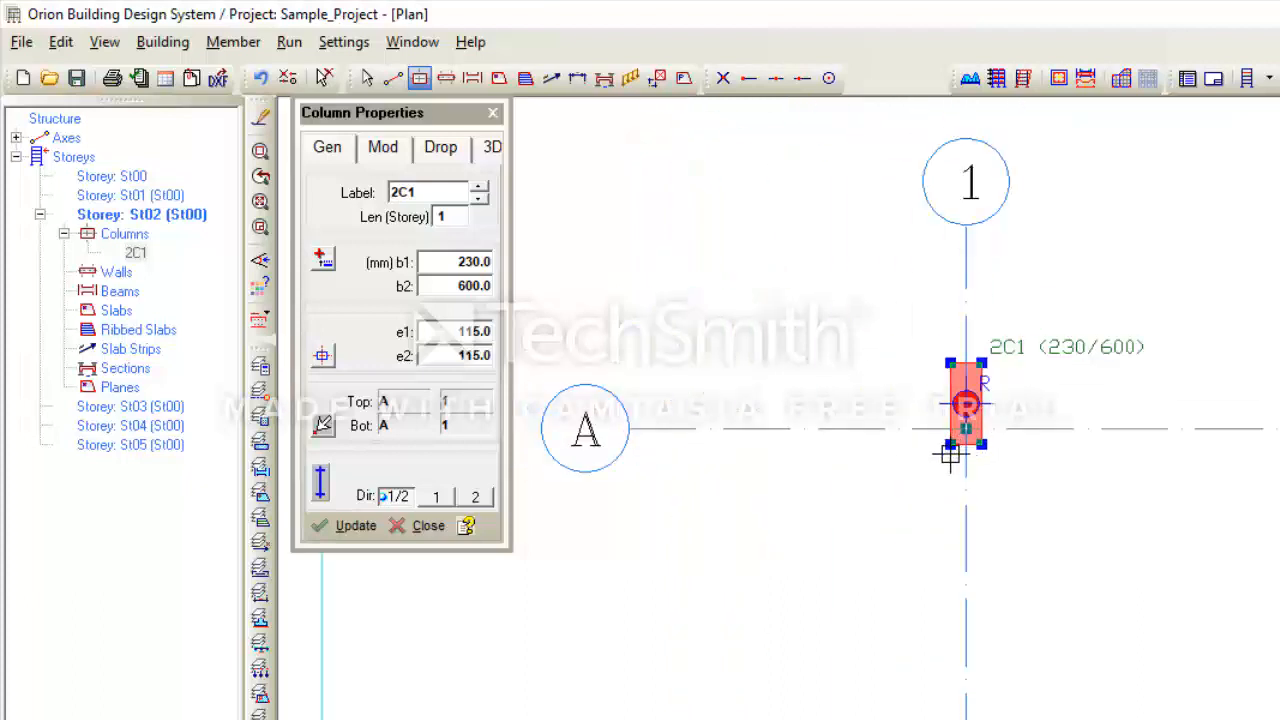
scroll(965, 467, down, 4)
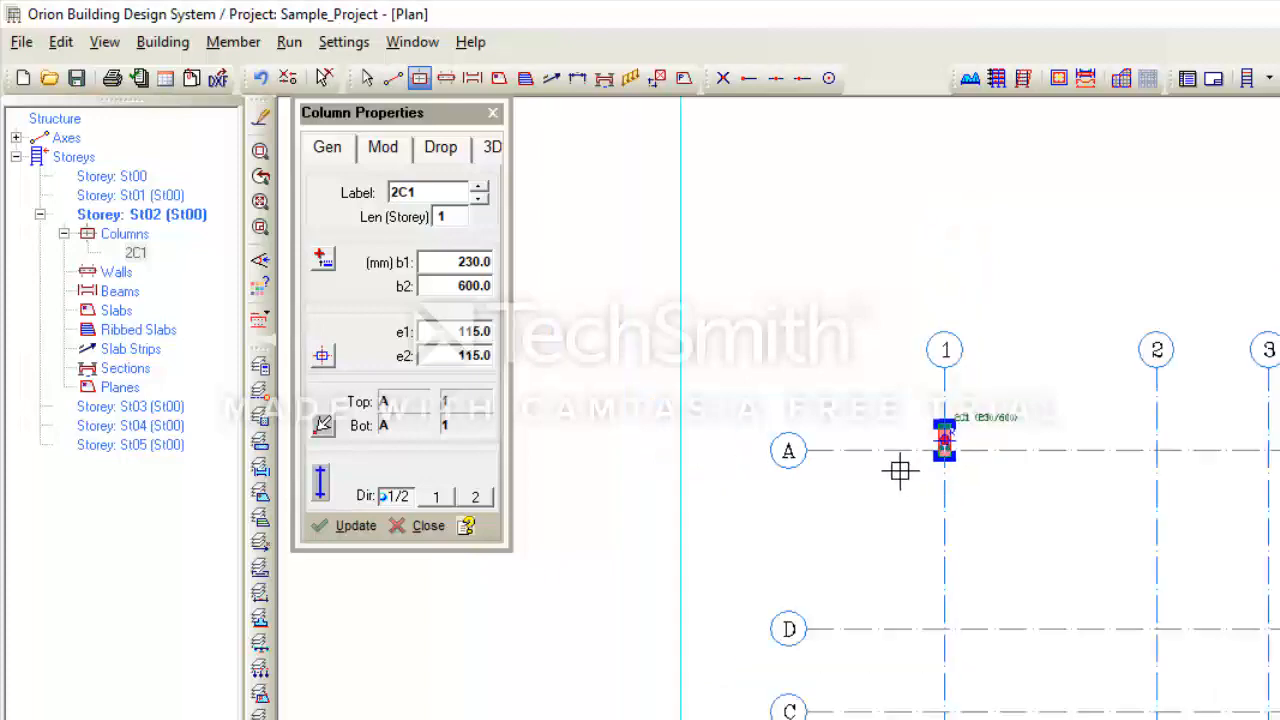
middle_drag(1010, 463, 881, 457)
scroll(900, 465, down, 2)
scroll(871, 454, up, 2)
scroll(872, 456, down, 1)
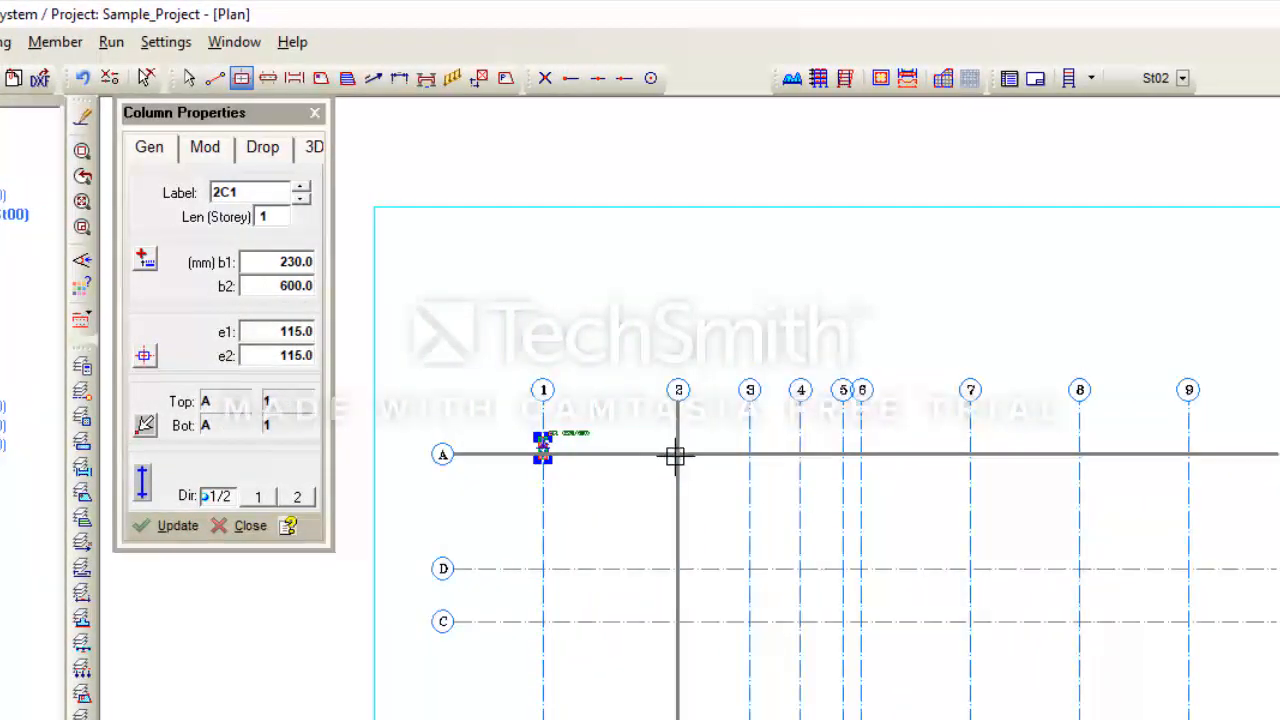
- Finish the 230 × 600 column row along axis A at A/9, then set the next section to 600 × 230
click(1191, 456)
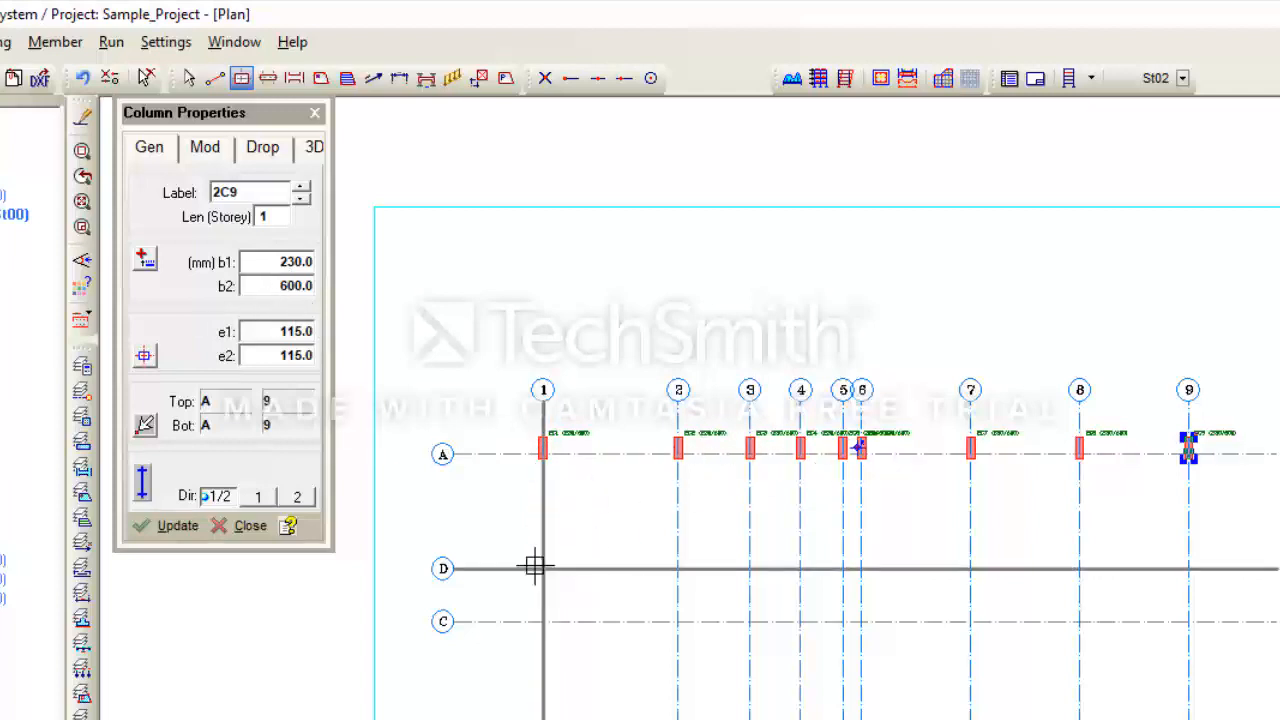
click(268, 262)
text(600)
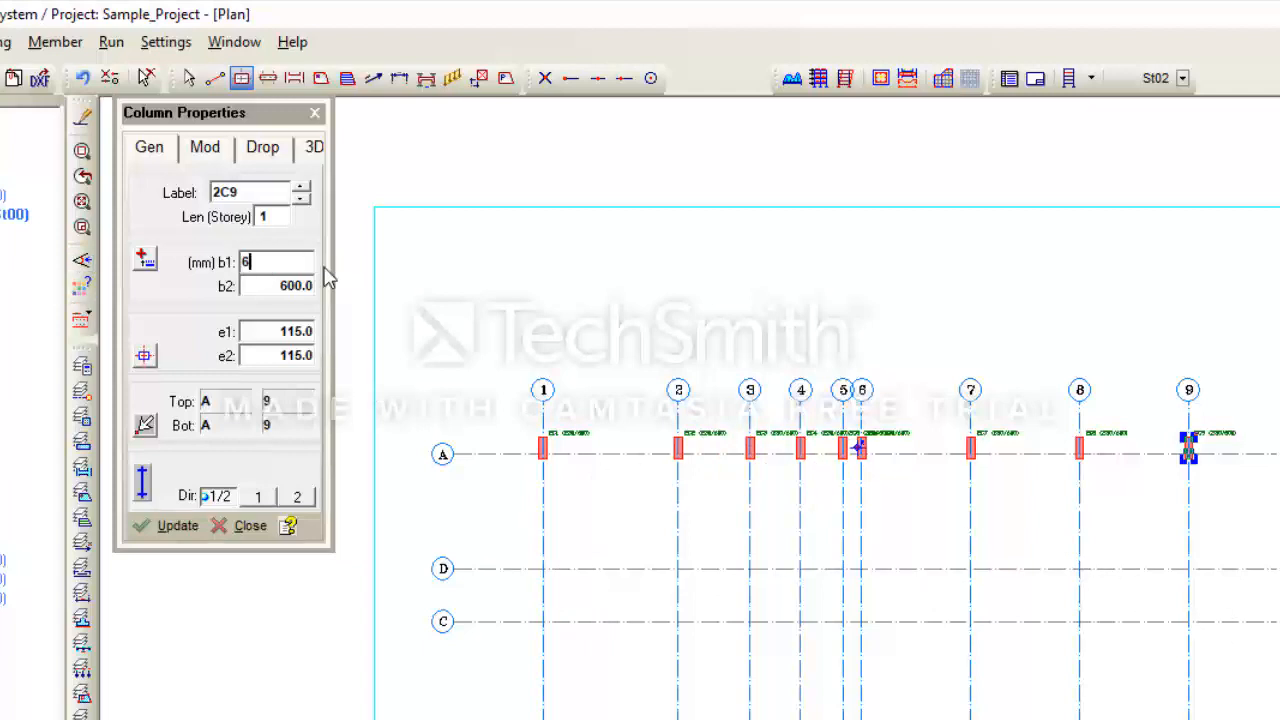
key(Tab)
text(230)
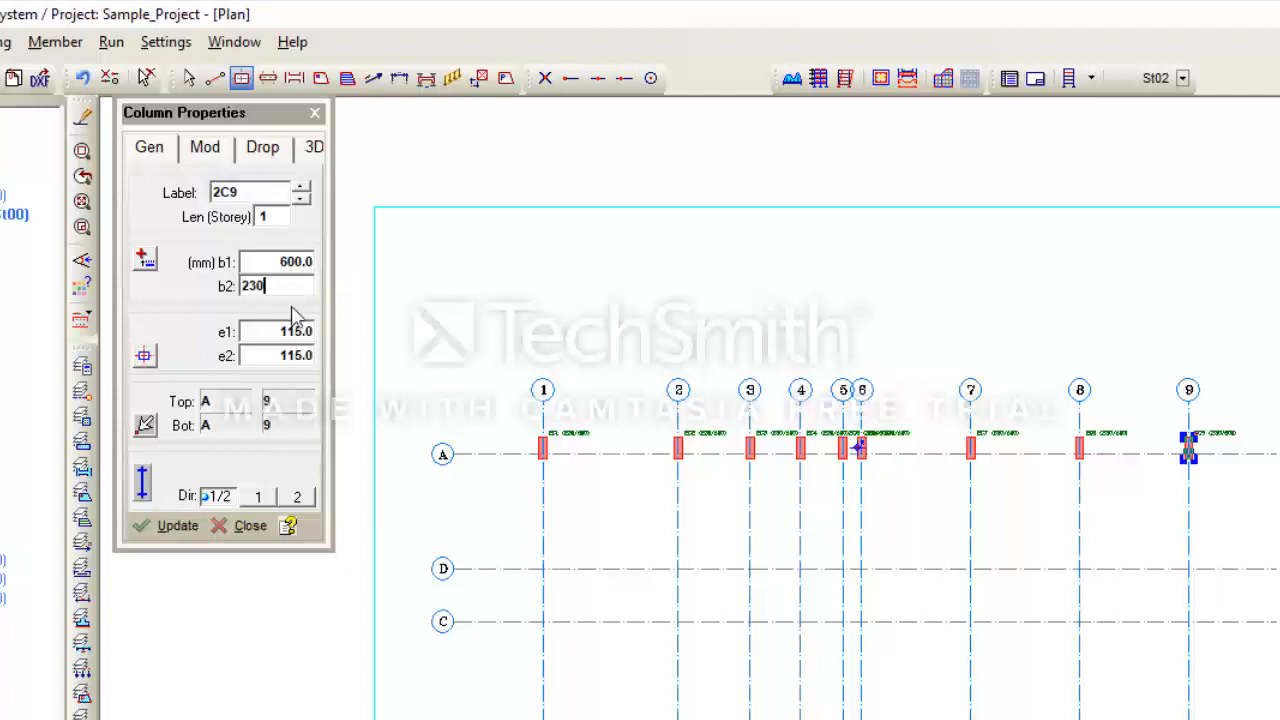
key(Tab)
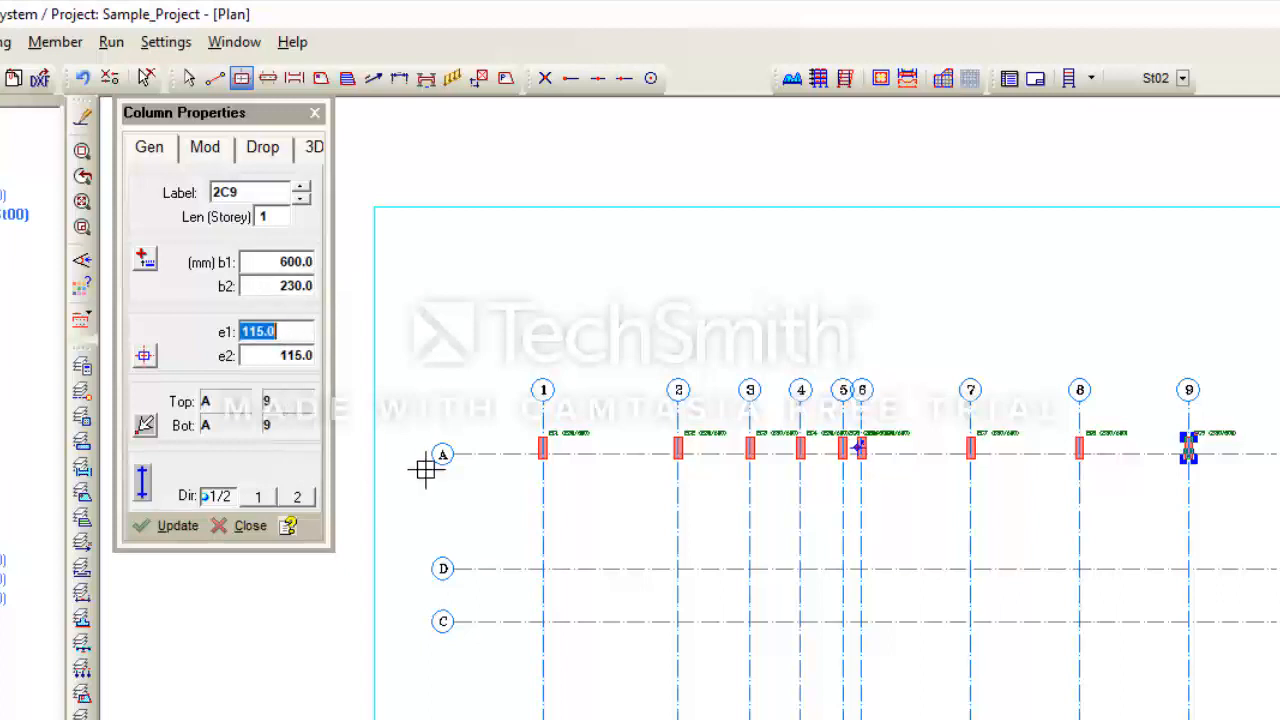
- Insert 600 × 230 columns along axis D from D/1 to D/9 and zoom to check them
click(543, 569)
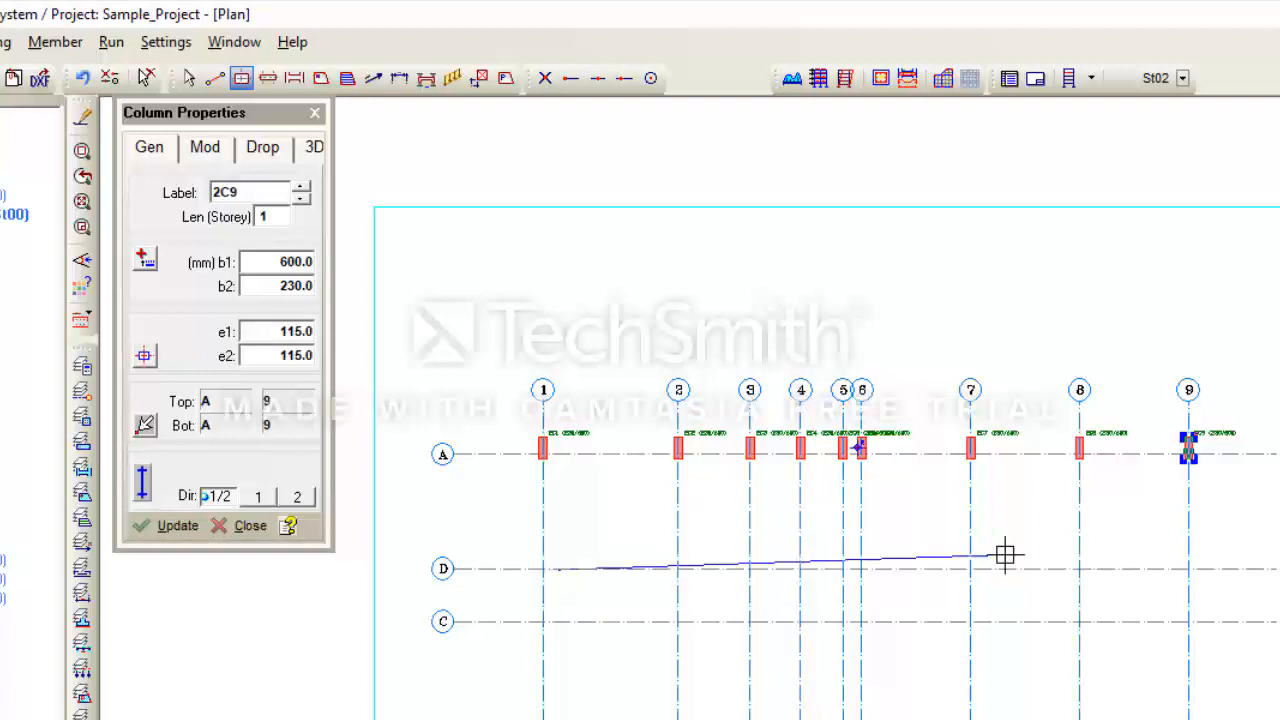
click(1185, 567)
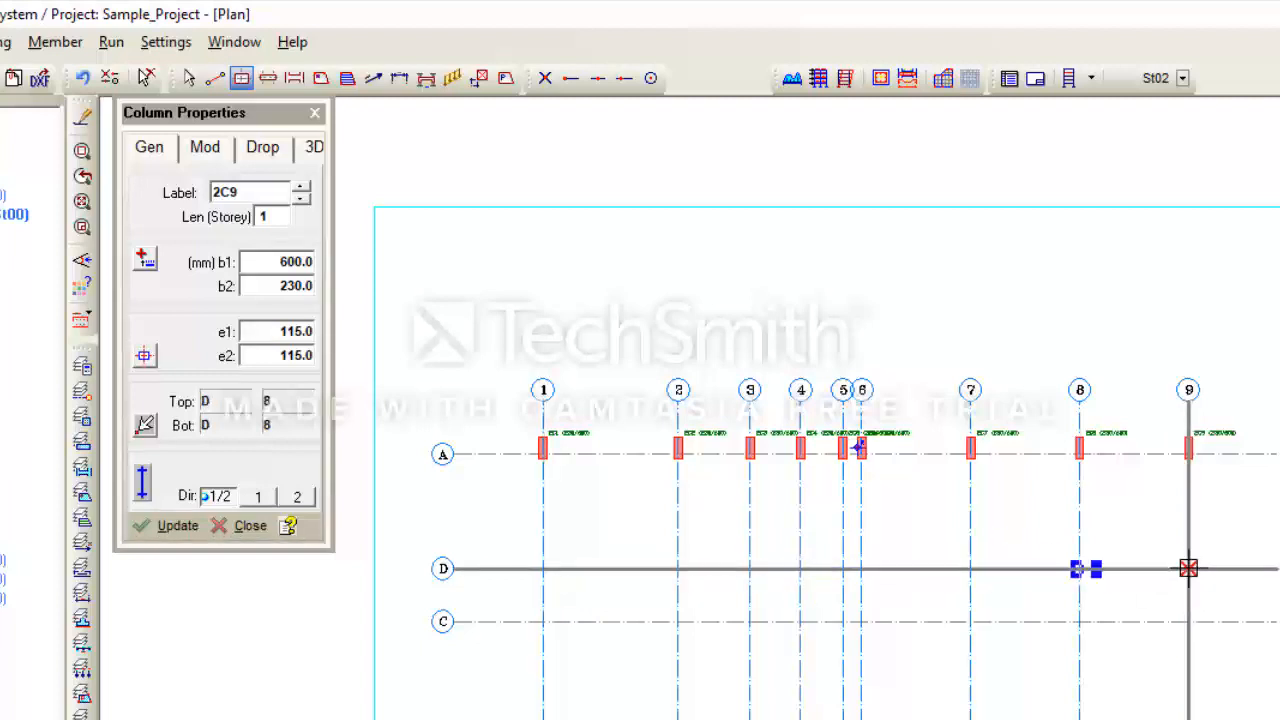
scroll(853, 578, up, 2)
scroll(863, 590, up, 2)
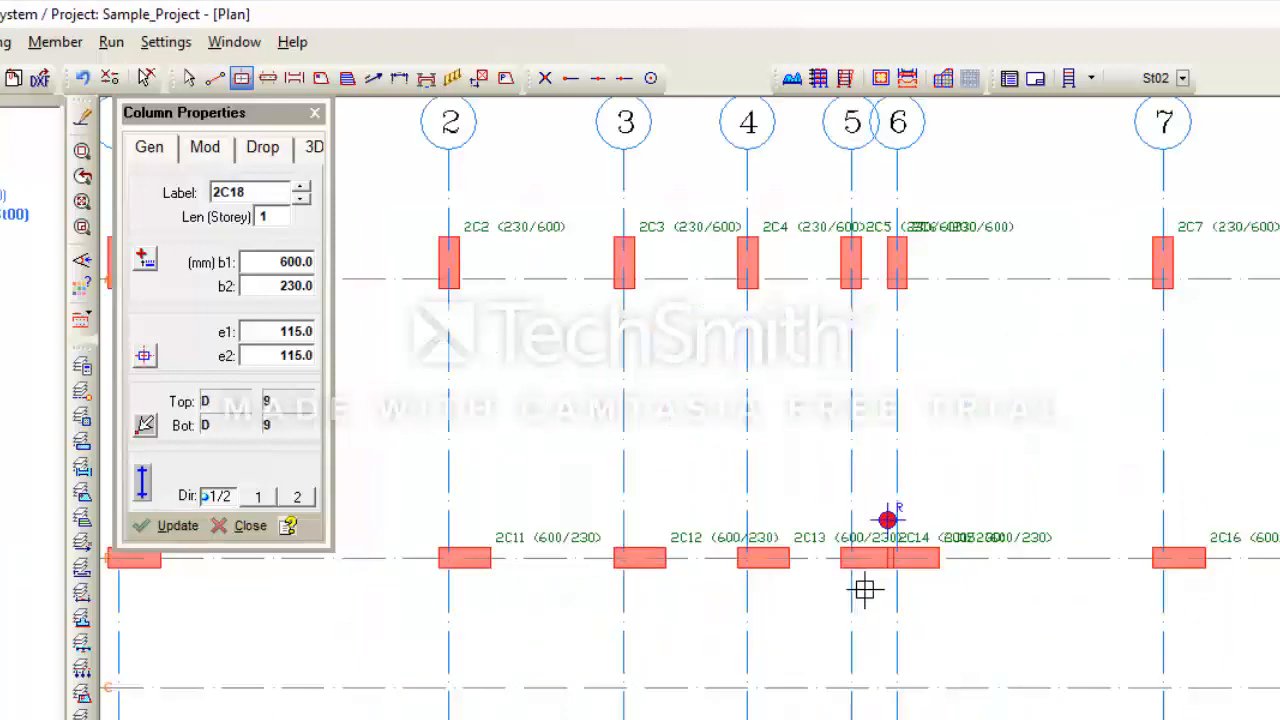
scroll(853, 587, down, 3)
scroll(873, 565, down, 2)
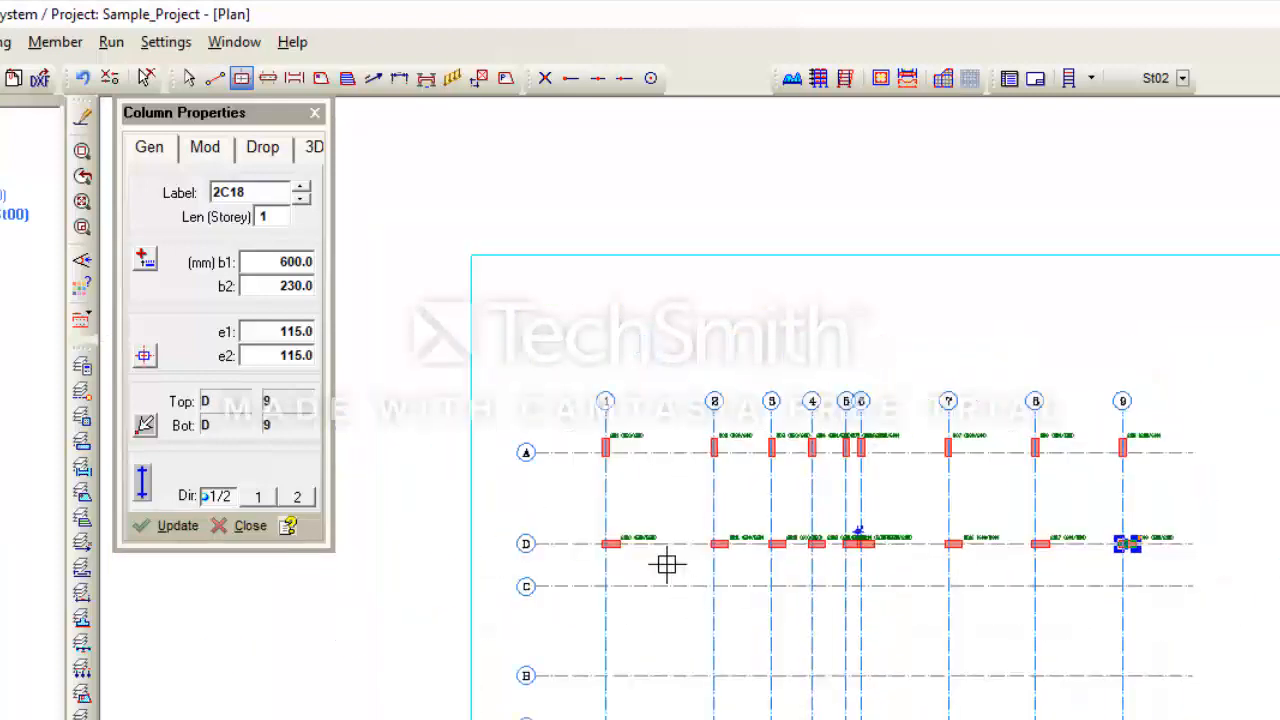